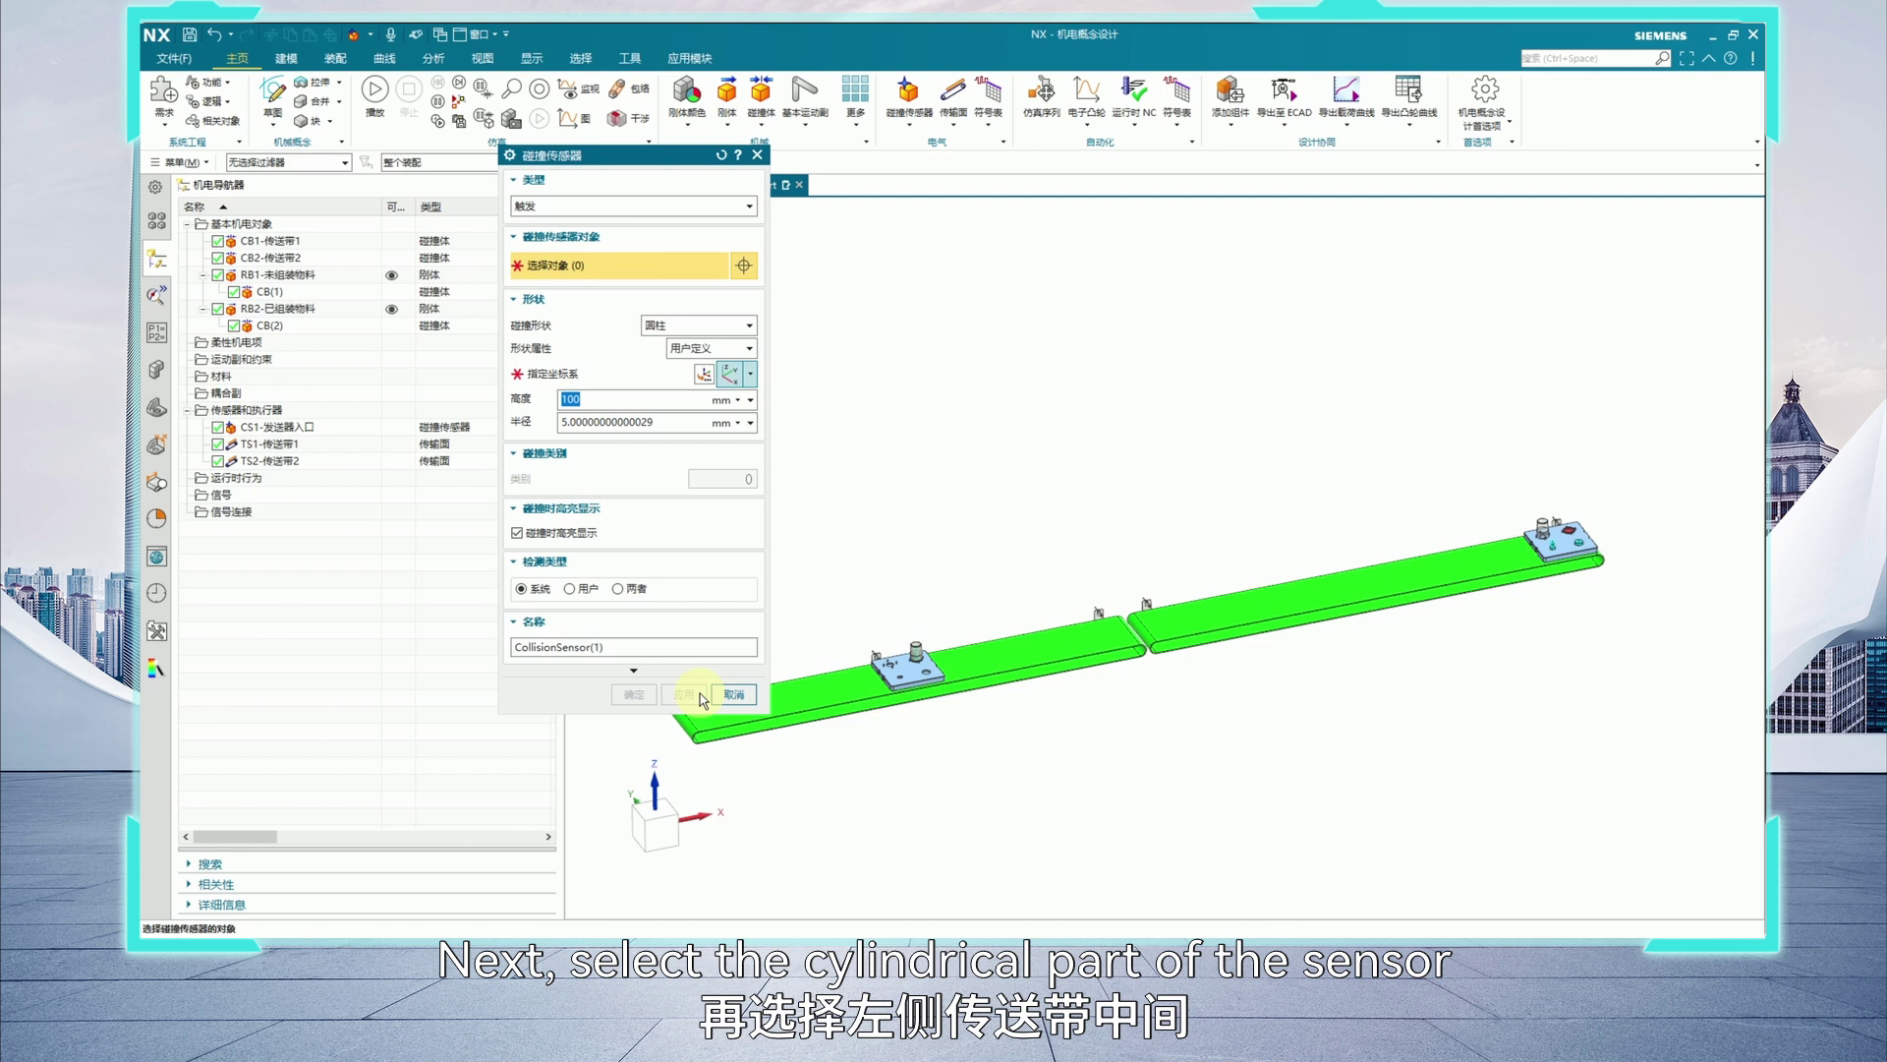
# Create a collision sensor on the cylinder of the sensor midway along the left conveyor, using the default coordinate system orientation.
pyautogui.scroll(5, 951, 632)
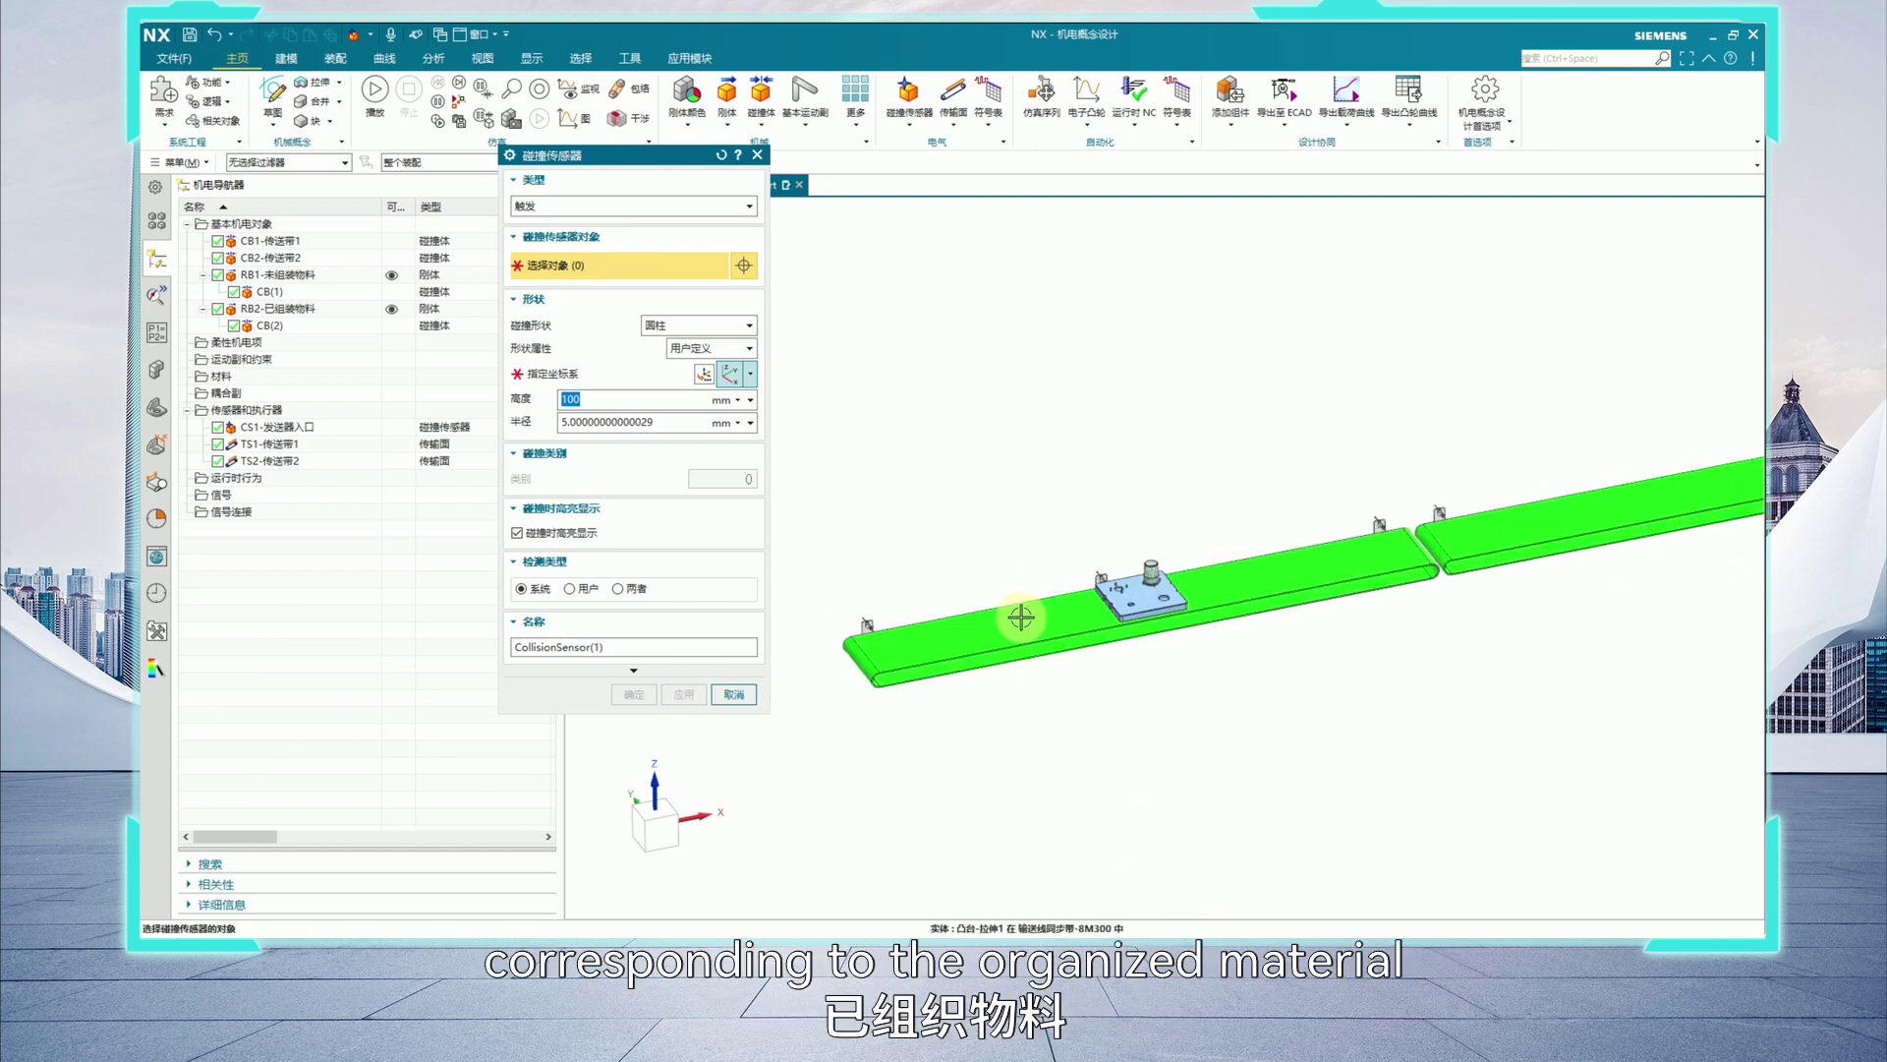
pyautogui.scroll(5, 1149, 577)
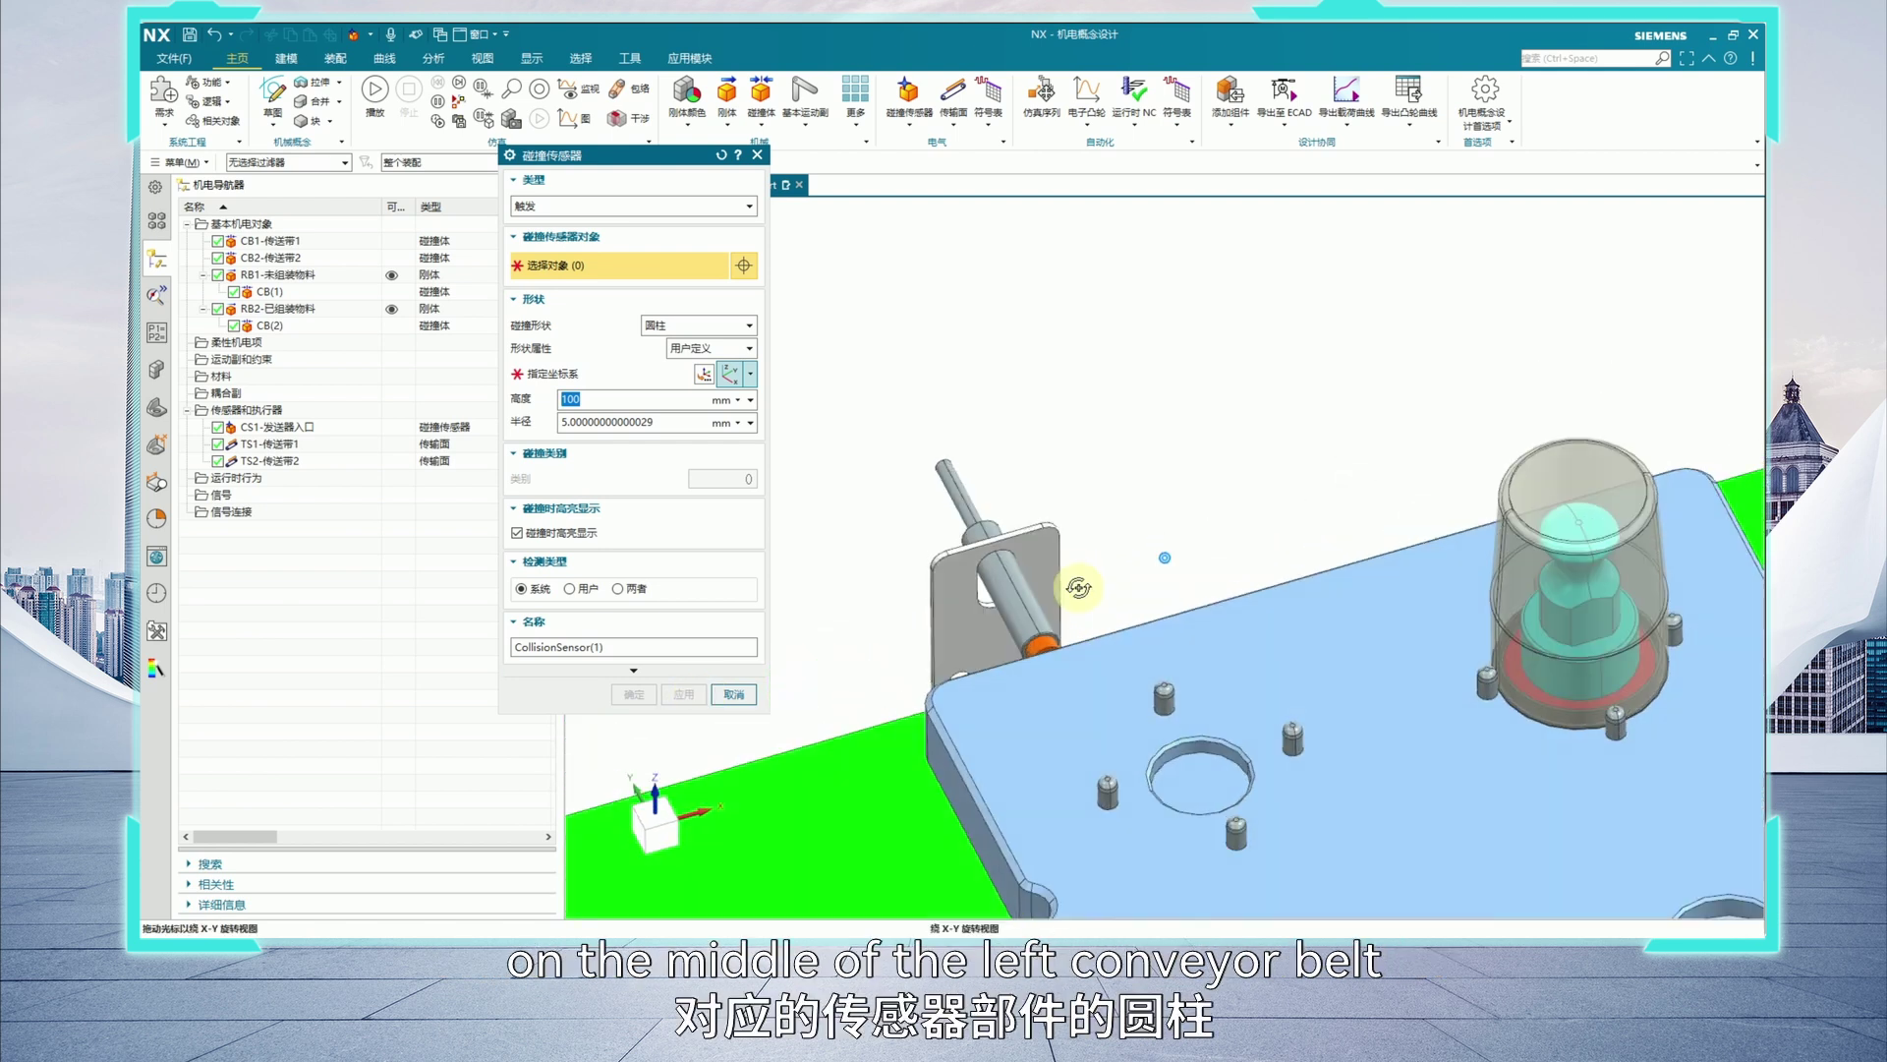
pyautogui.scroll(-2, 1071, 586)
pyautogui.scroll(2, 1081, 560)
pyautogui.click(1011, 498)
pyautogui.scroll(-6, 1062, 493)
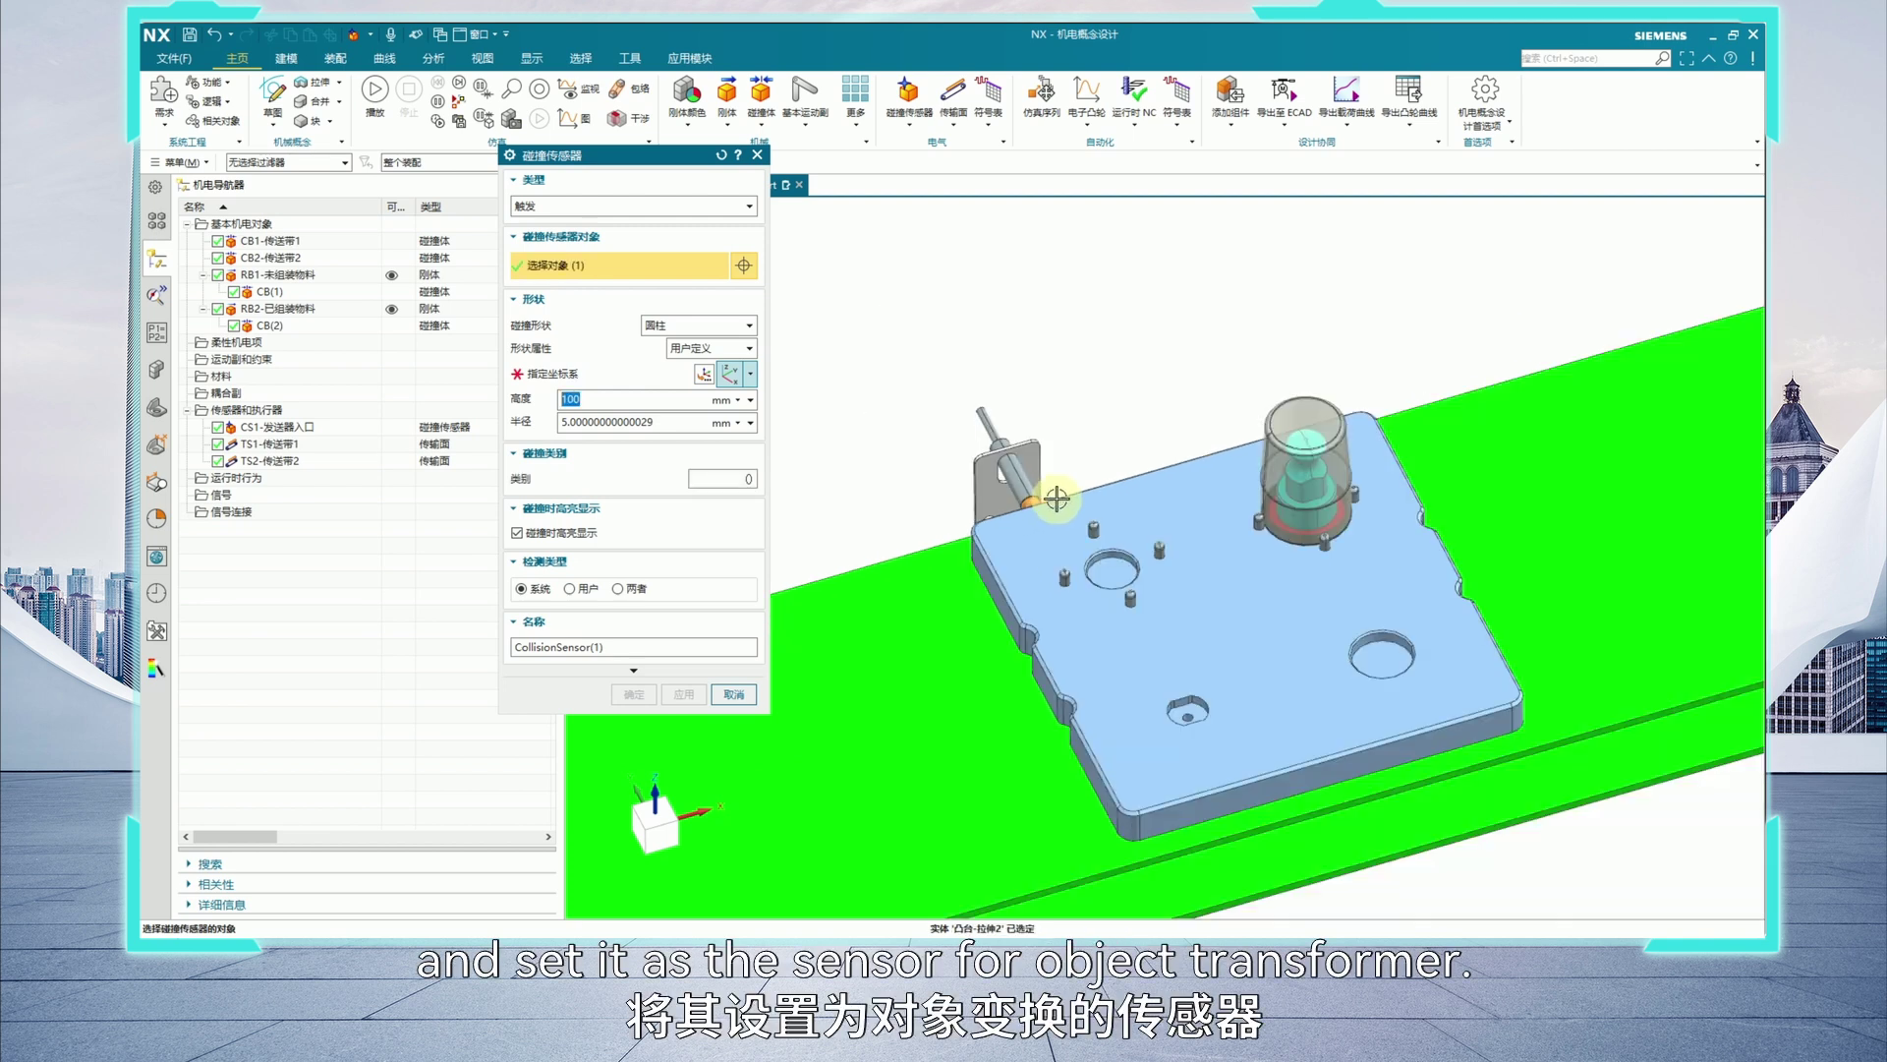
pyautogui.scroll(2, 1019, 409)
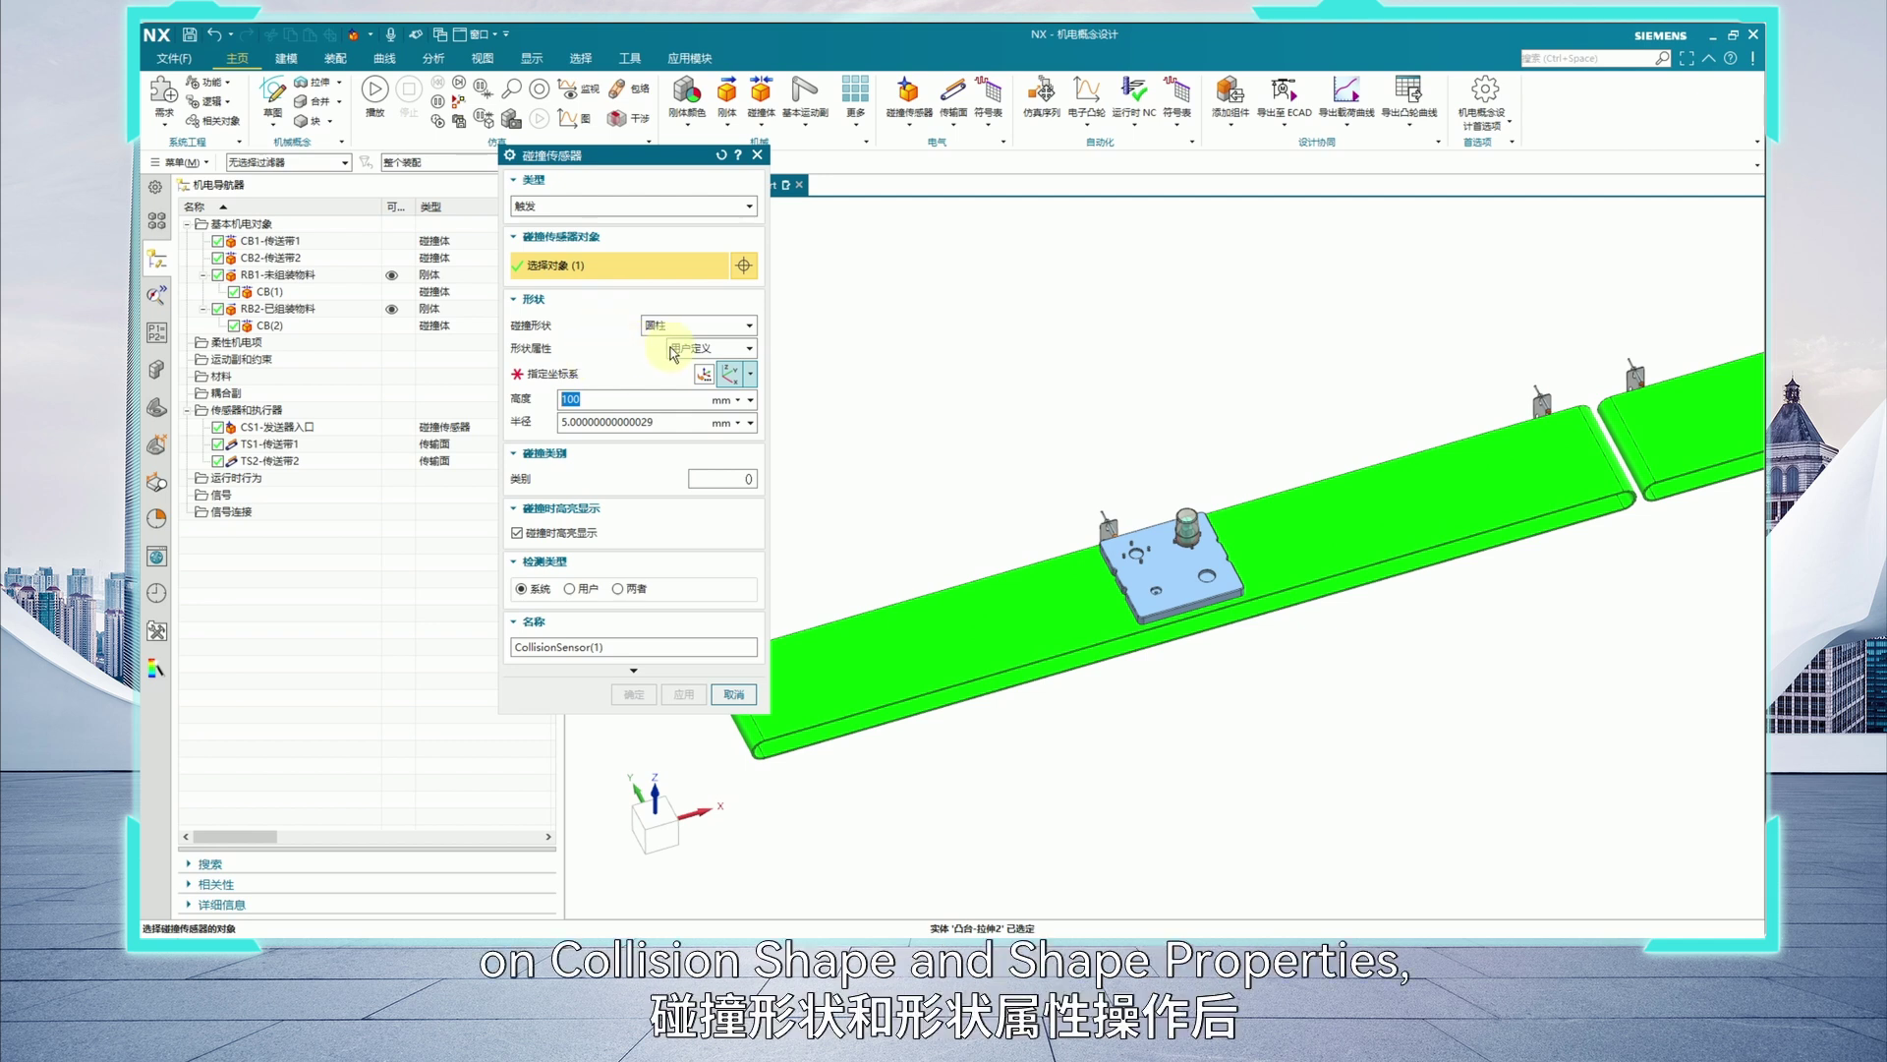
pyautogui.click(634, 375)
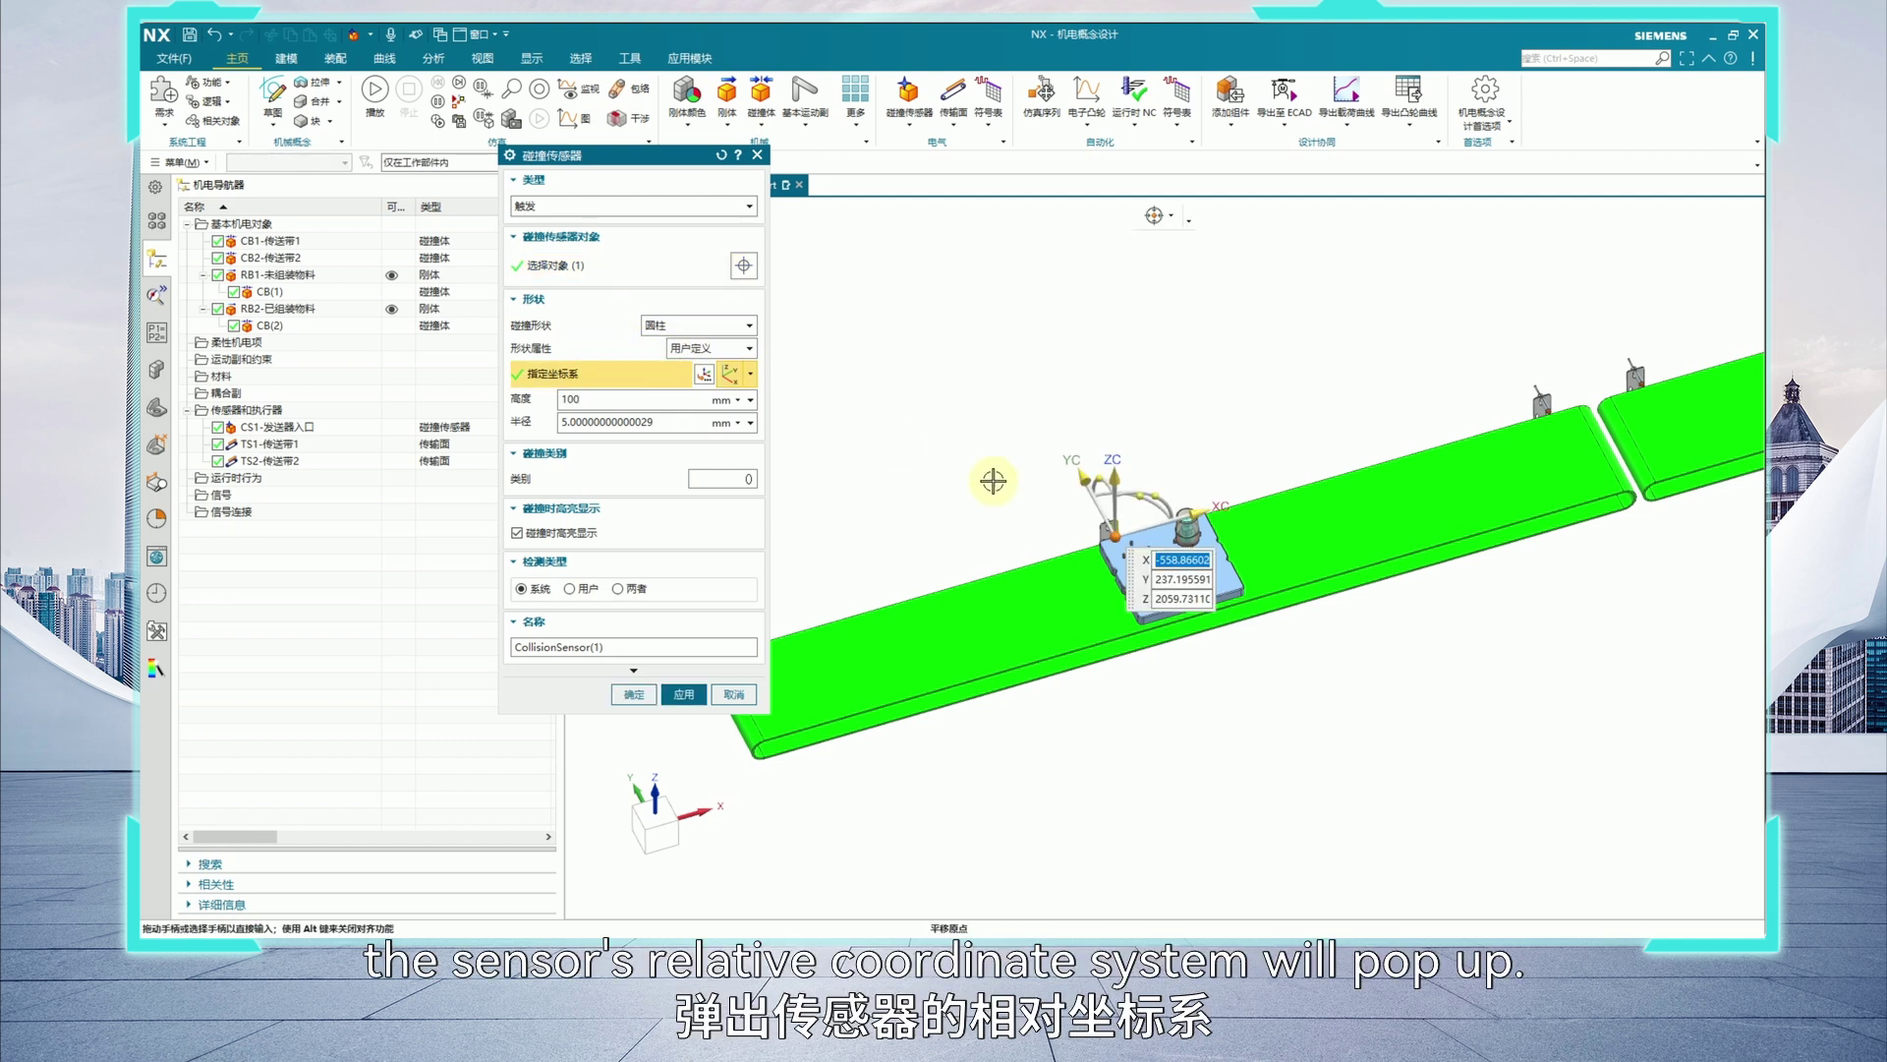
pyautogui.scroll(-3, 1209, 577)
pyautogui.moveTo(1209, 577); pyautogui.dragTo(1158, 479, button='middle')
pyautogui.middleClick(1157, 479)
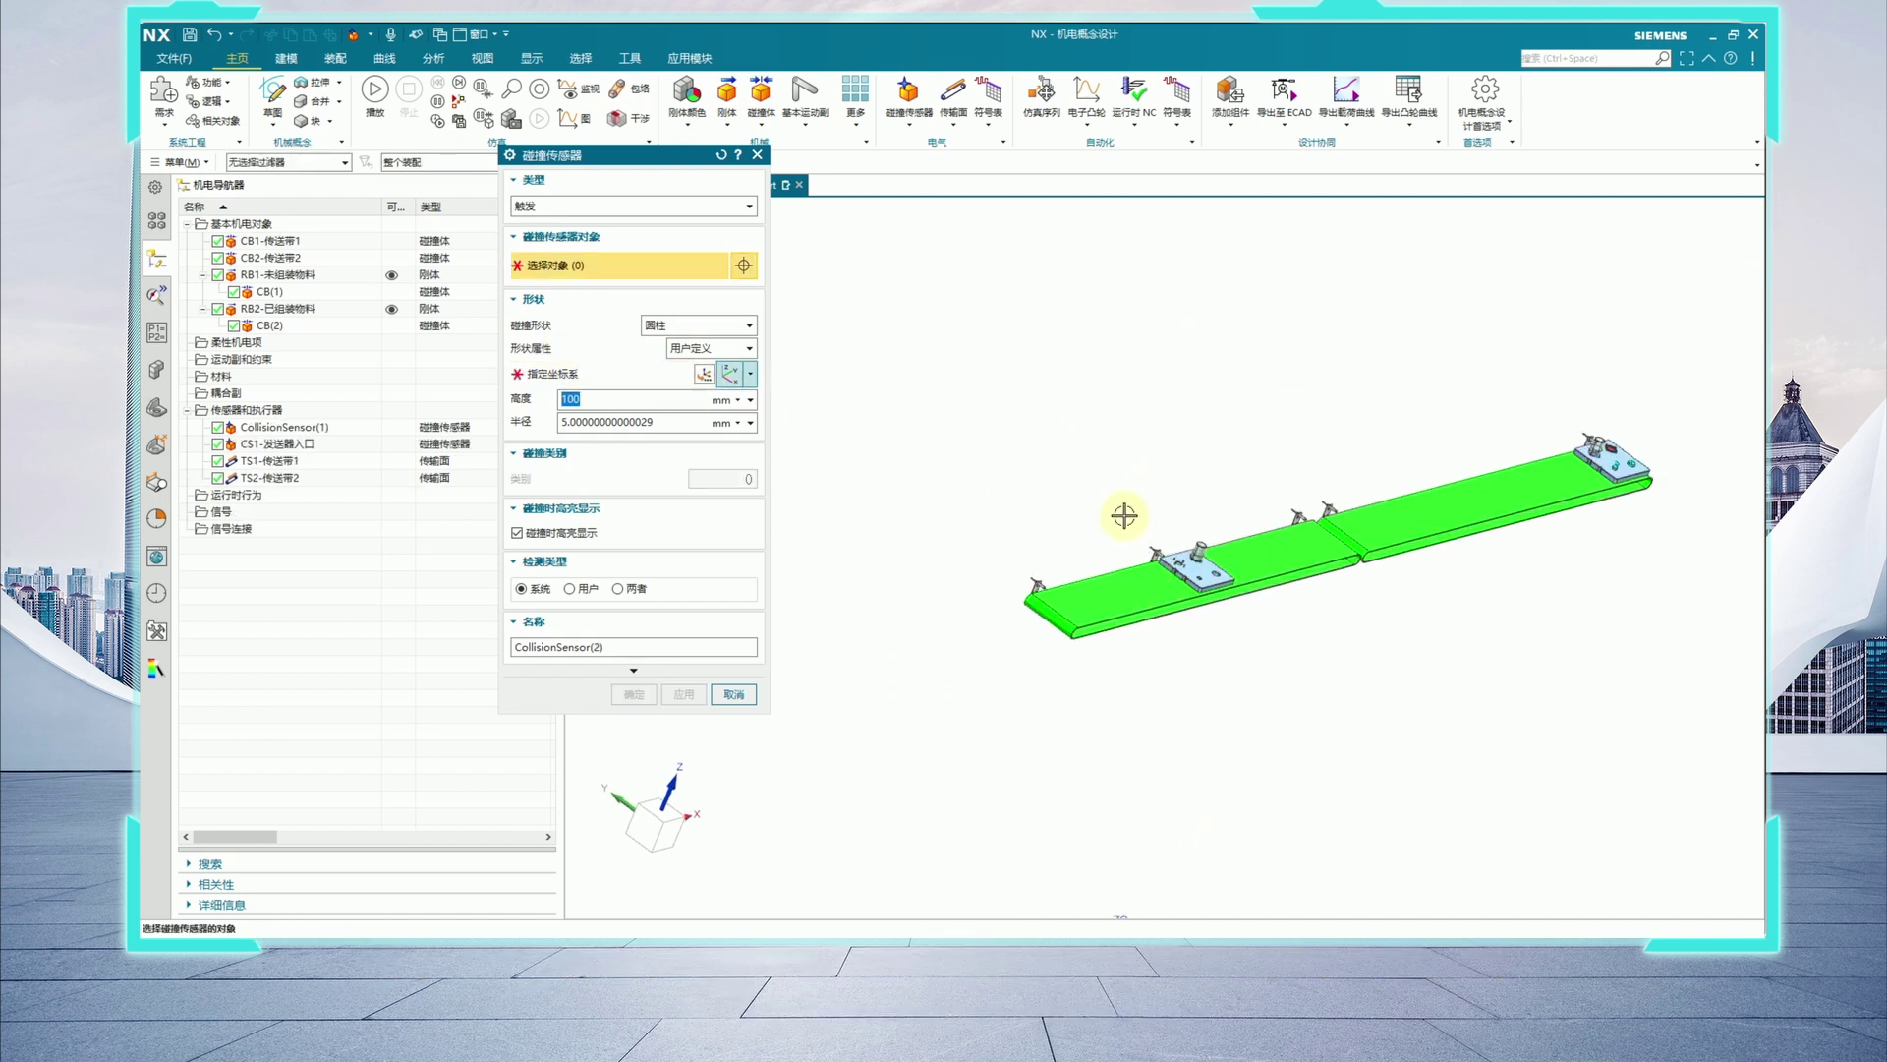
# Select the same mid-conveyor sensor cylinder as the object of another collision sensor and specify its default coordinate system.
pyautogui.scroll(5, 1137, 524)
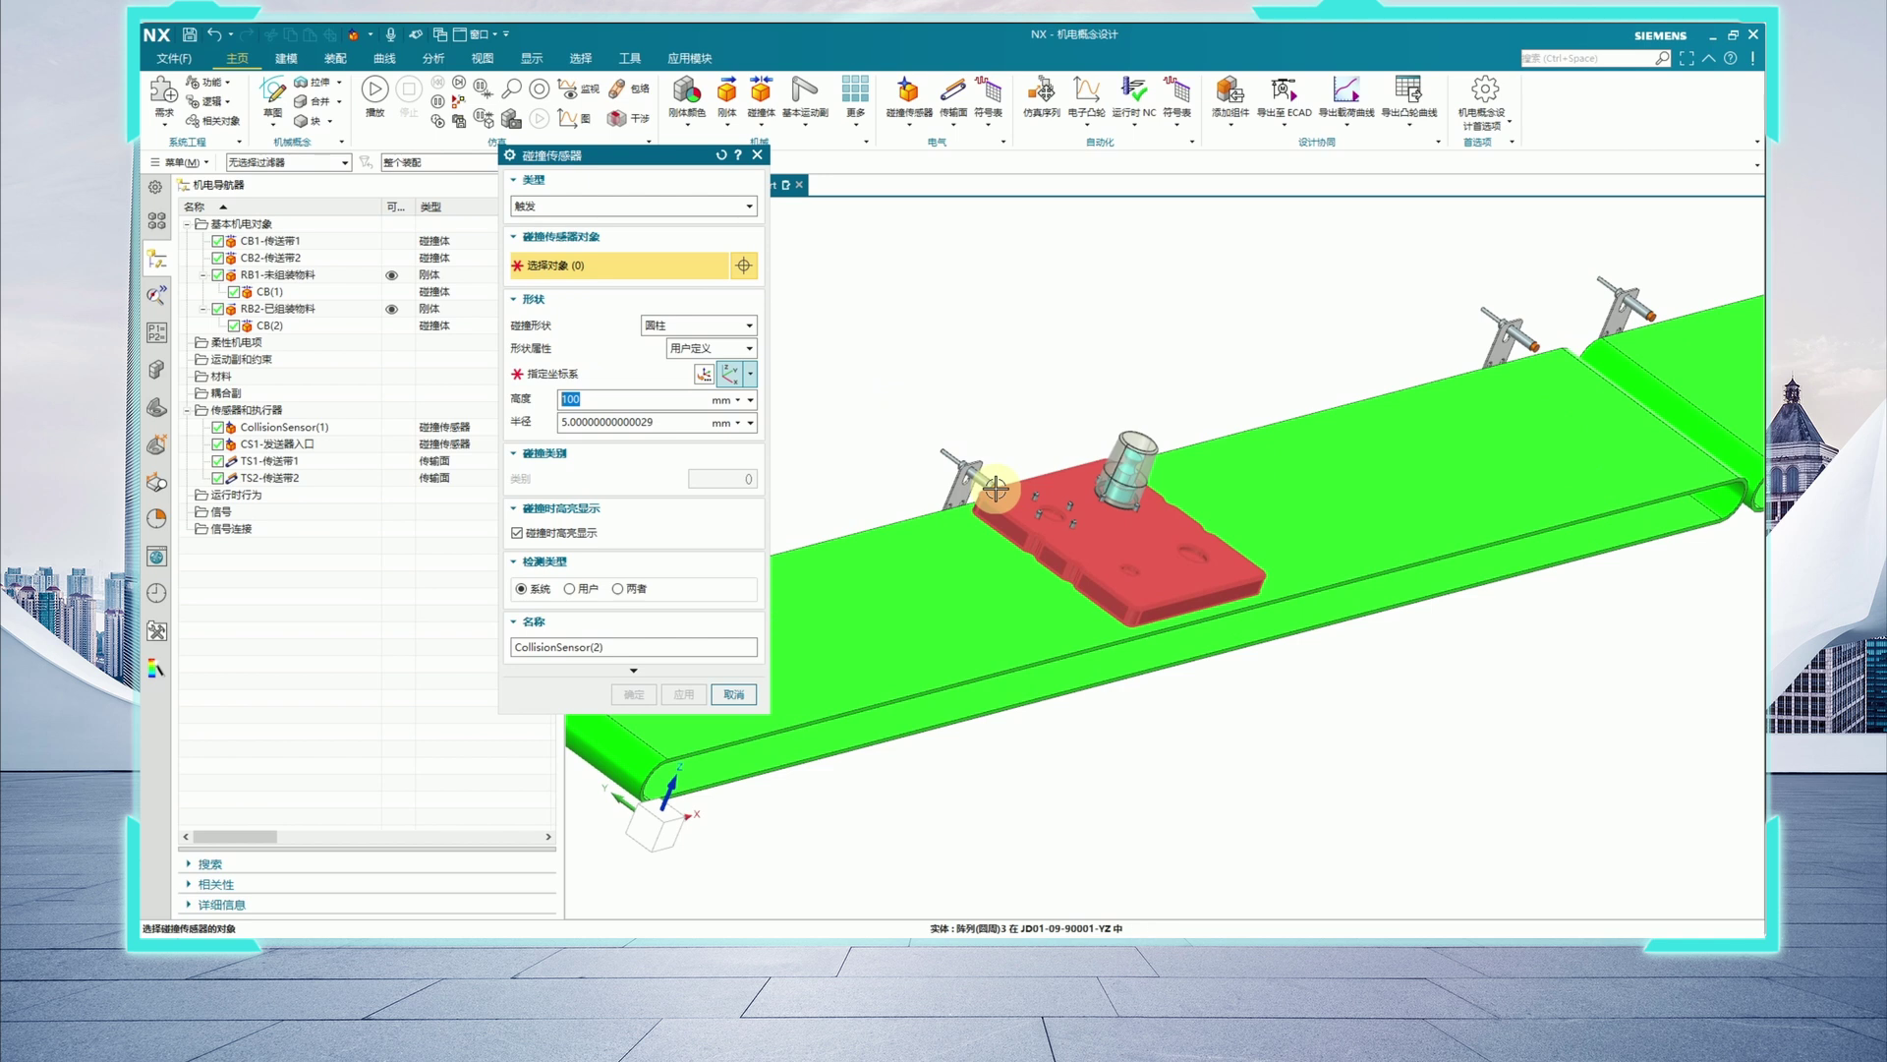
pyautogui.scroll(4, 995, 489)
pyautogui.scroll(-5, 992, 487)
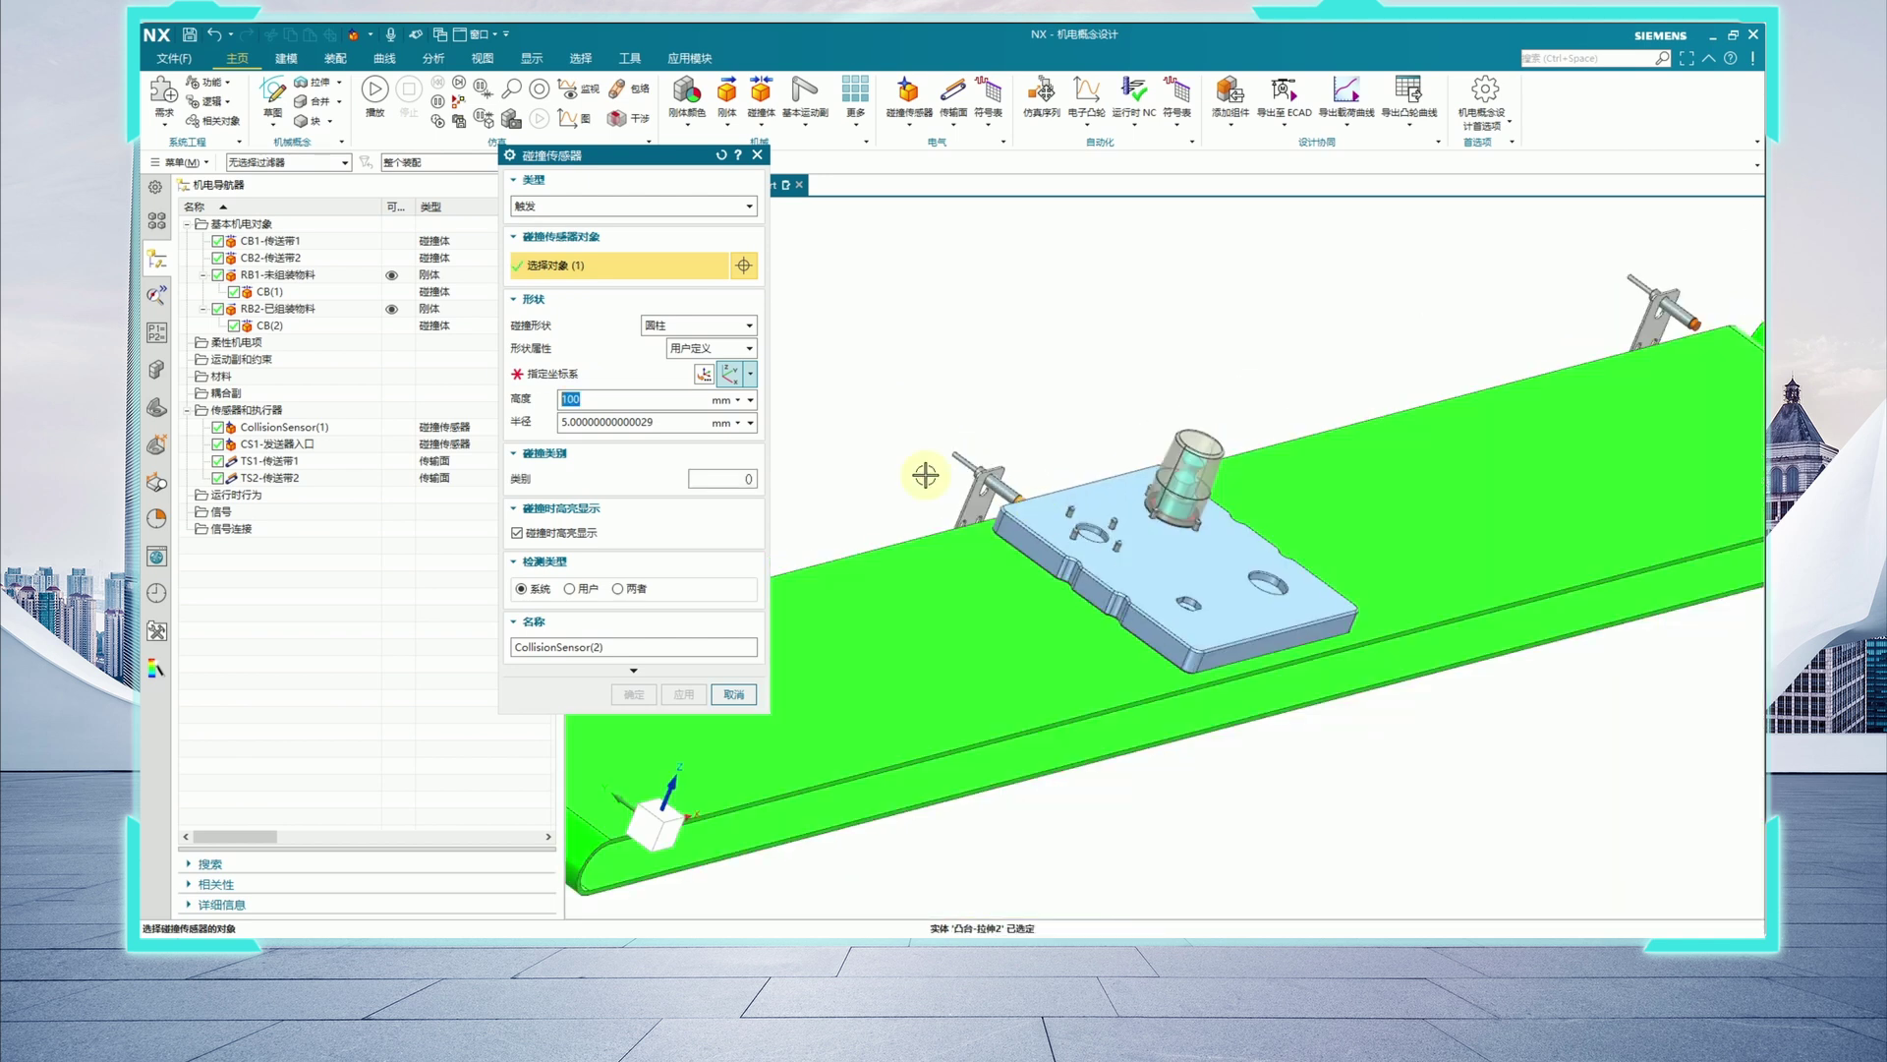
pyautogui.middleClick(918, 476)
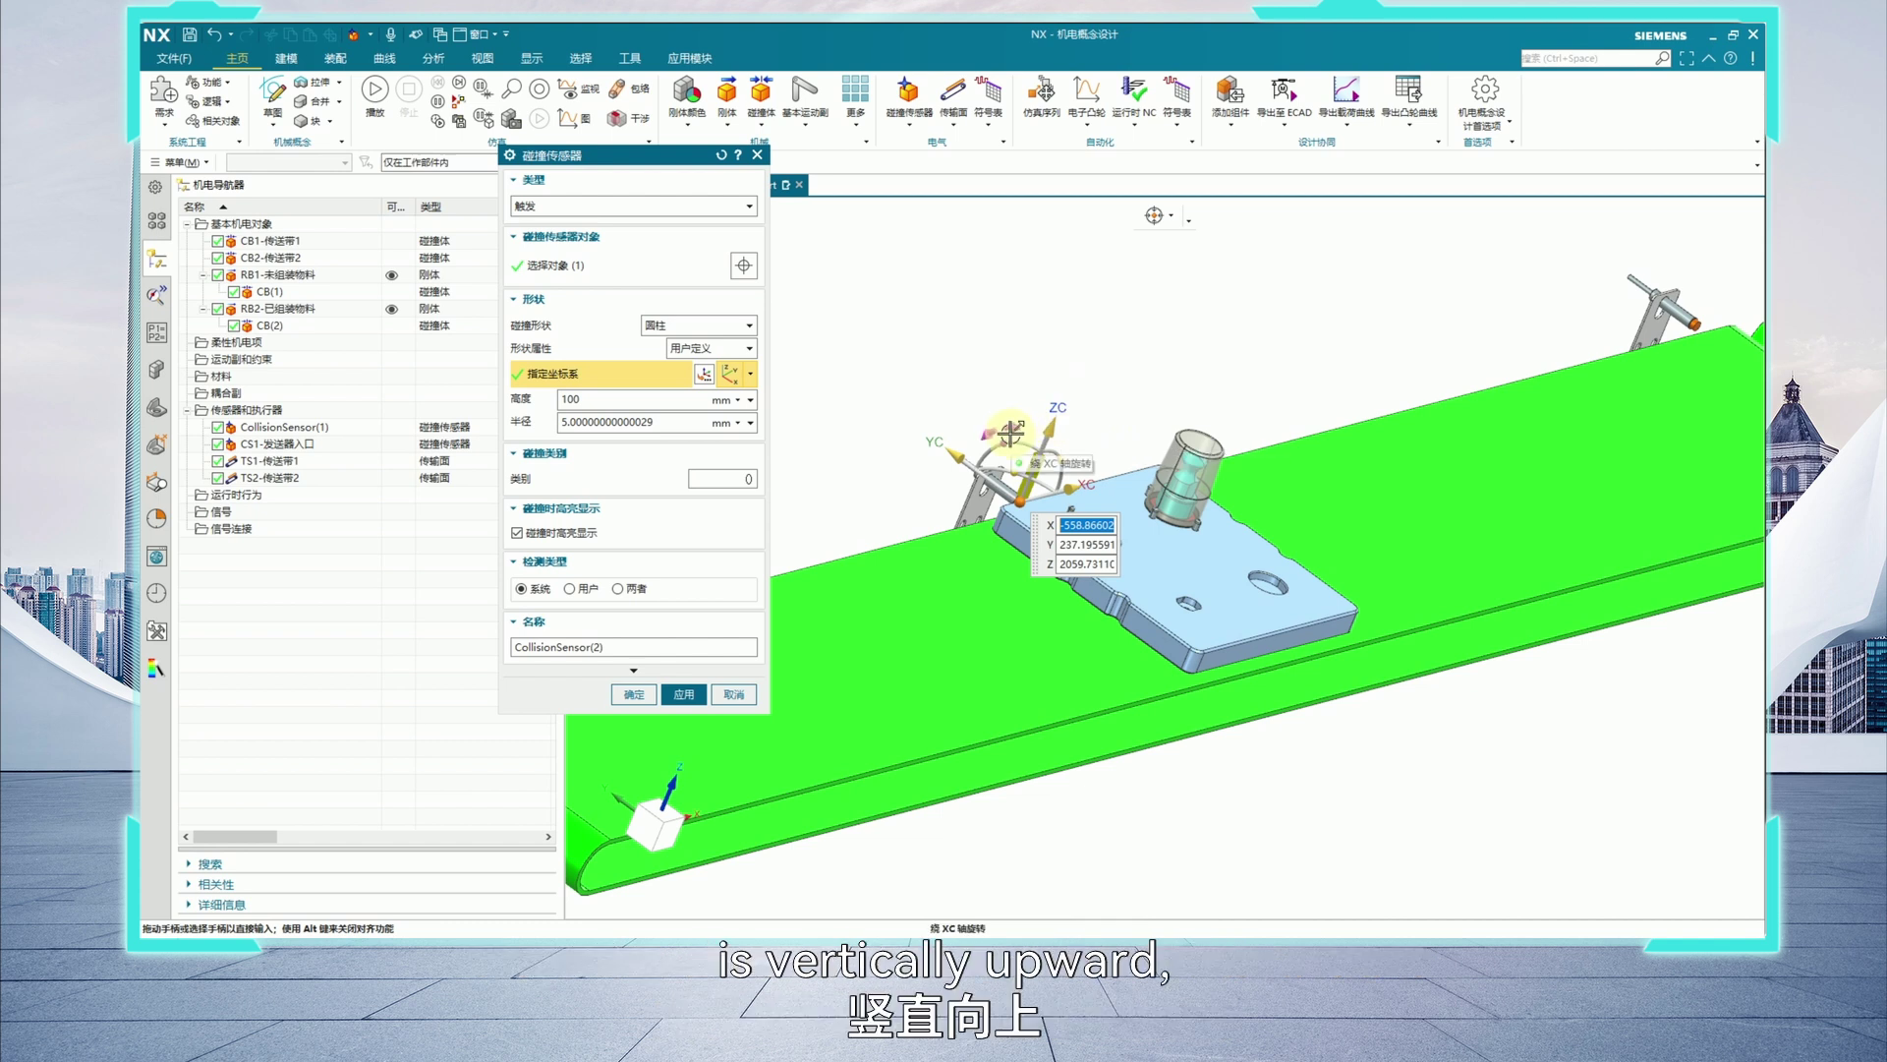
# Rotate the new sensor's coordinate system 90° about the XC axis.
pyautogui.scroll(1, 1011, 433)
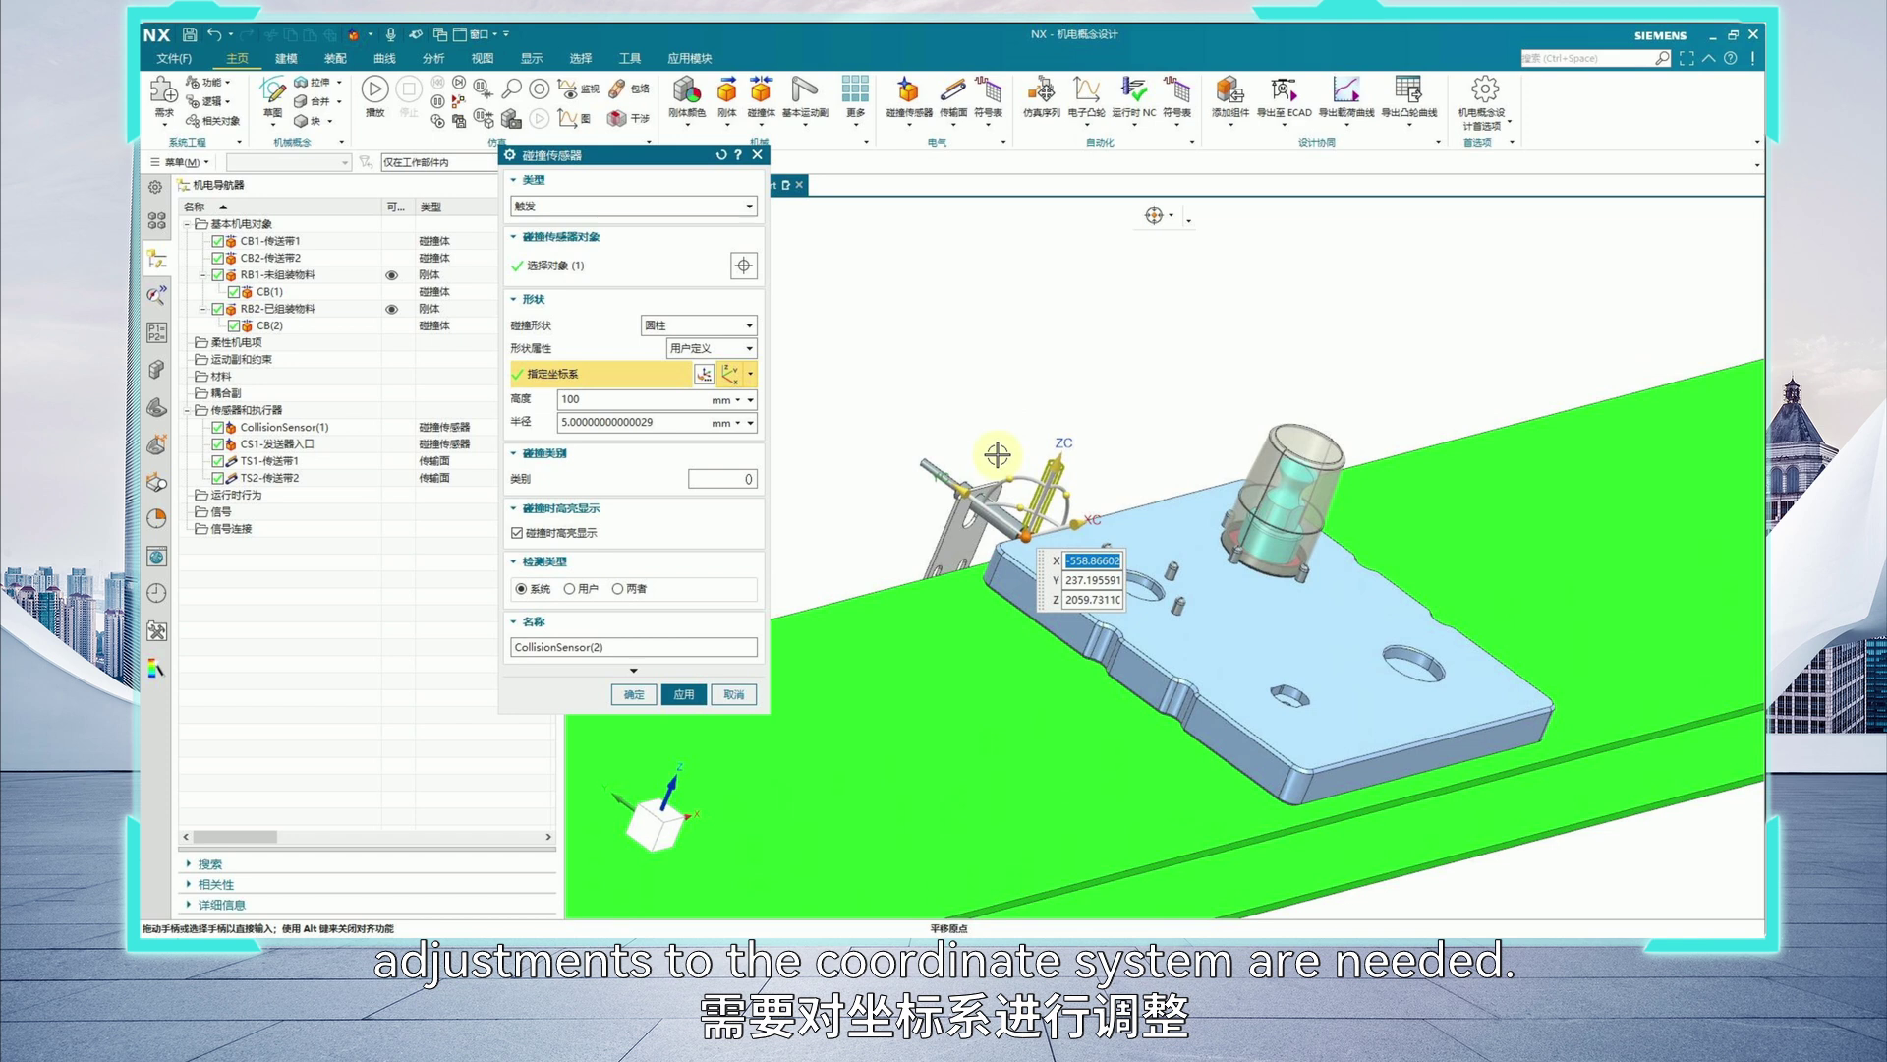
pyautogui.scroll(-3, 997, 454)
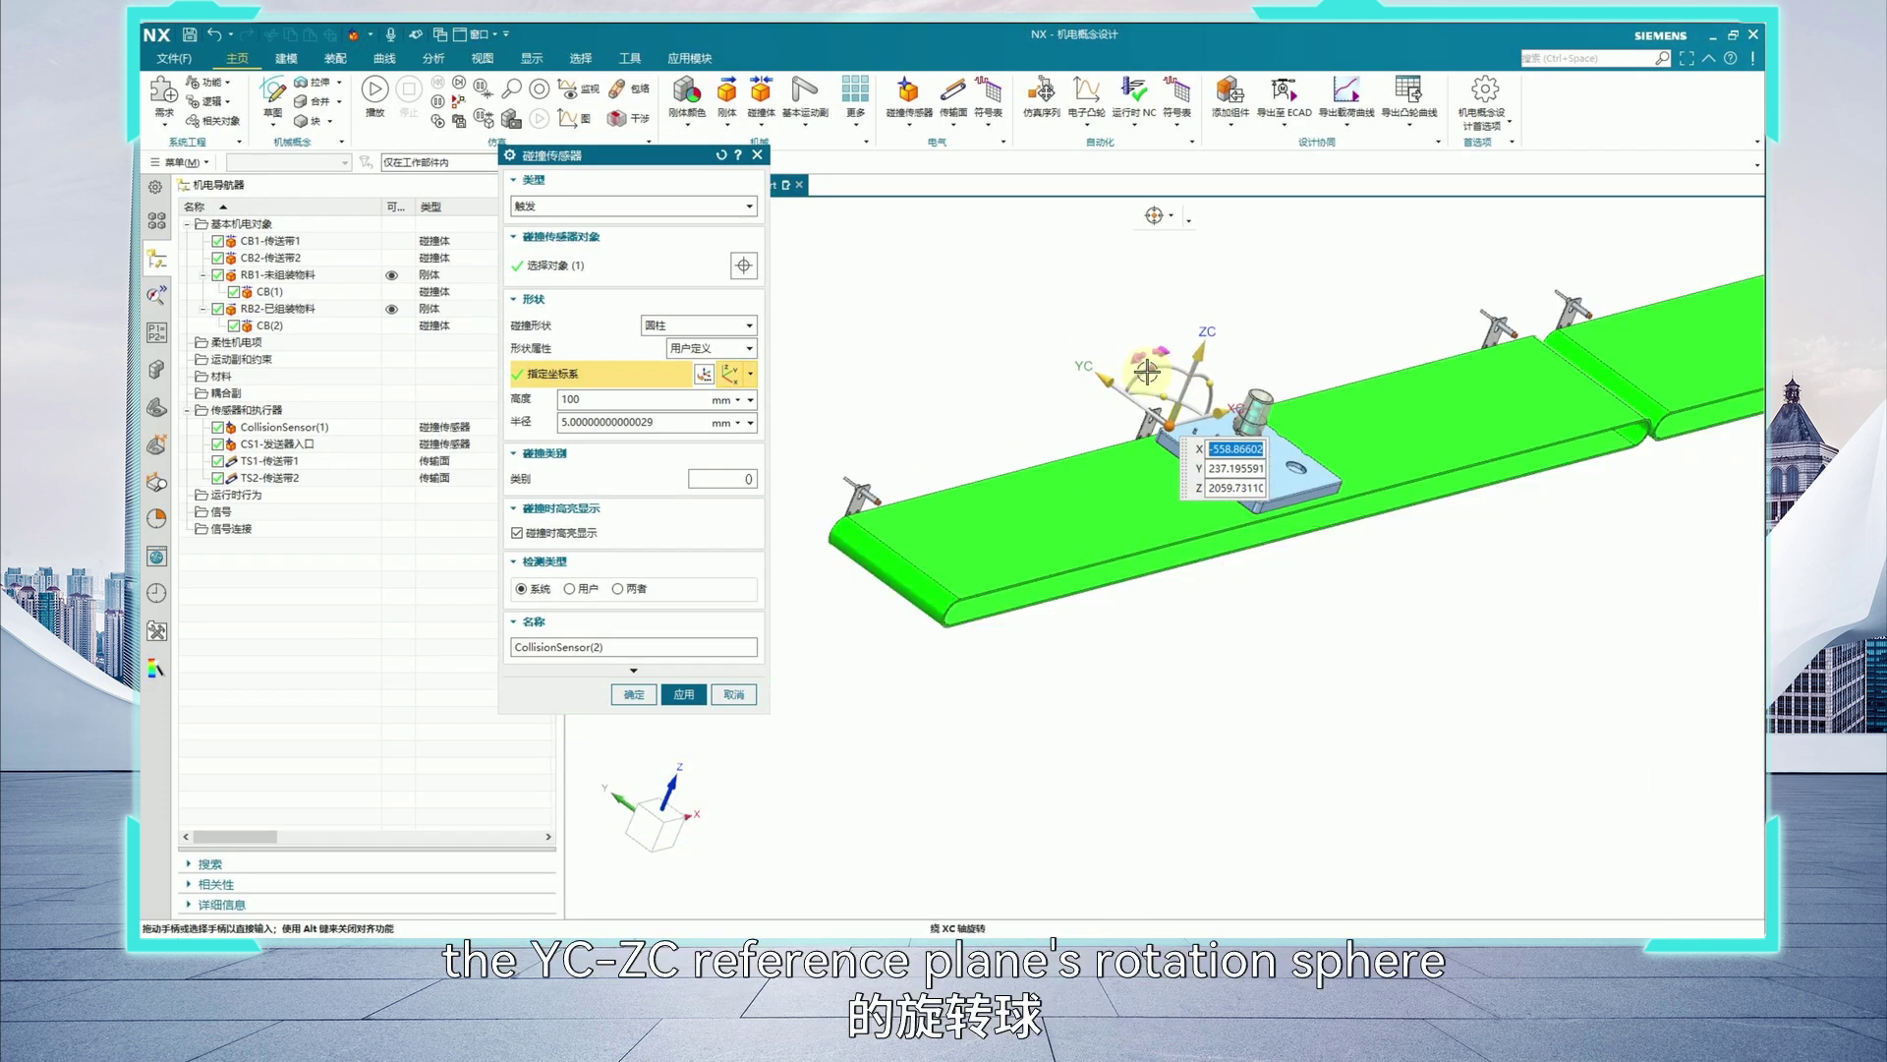
pyautogui.click(1147, 372)
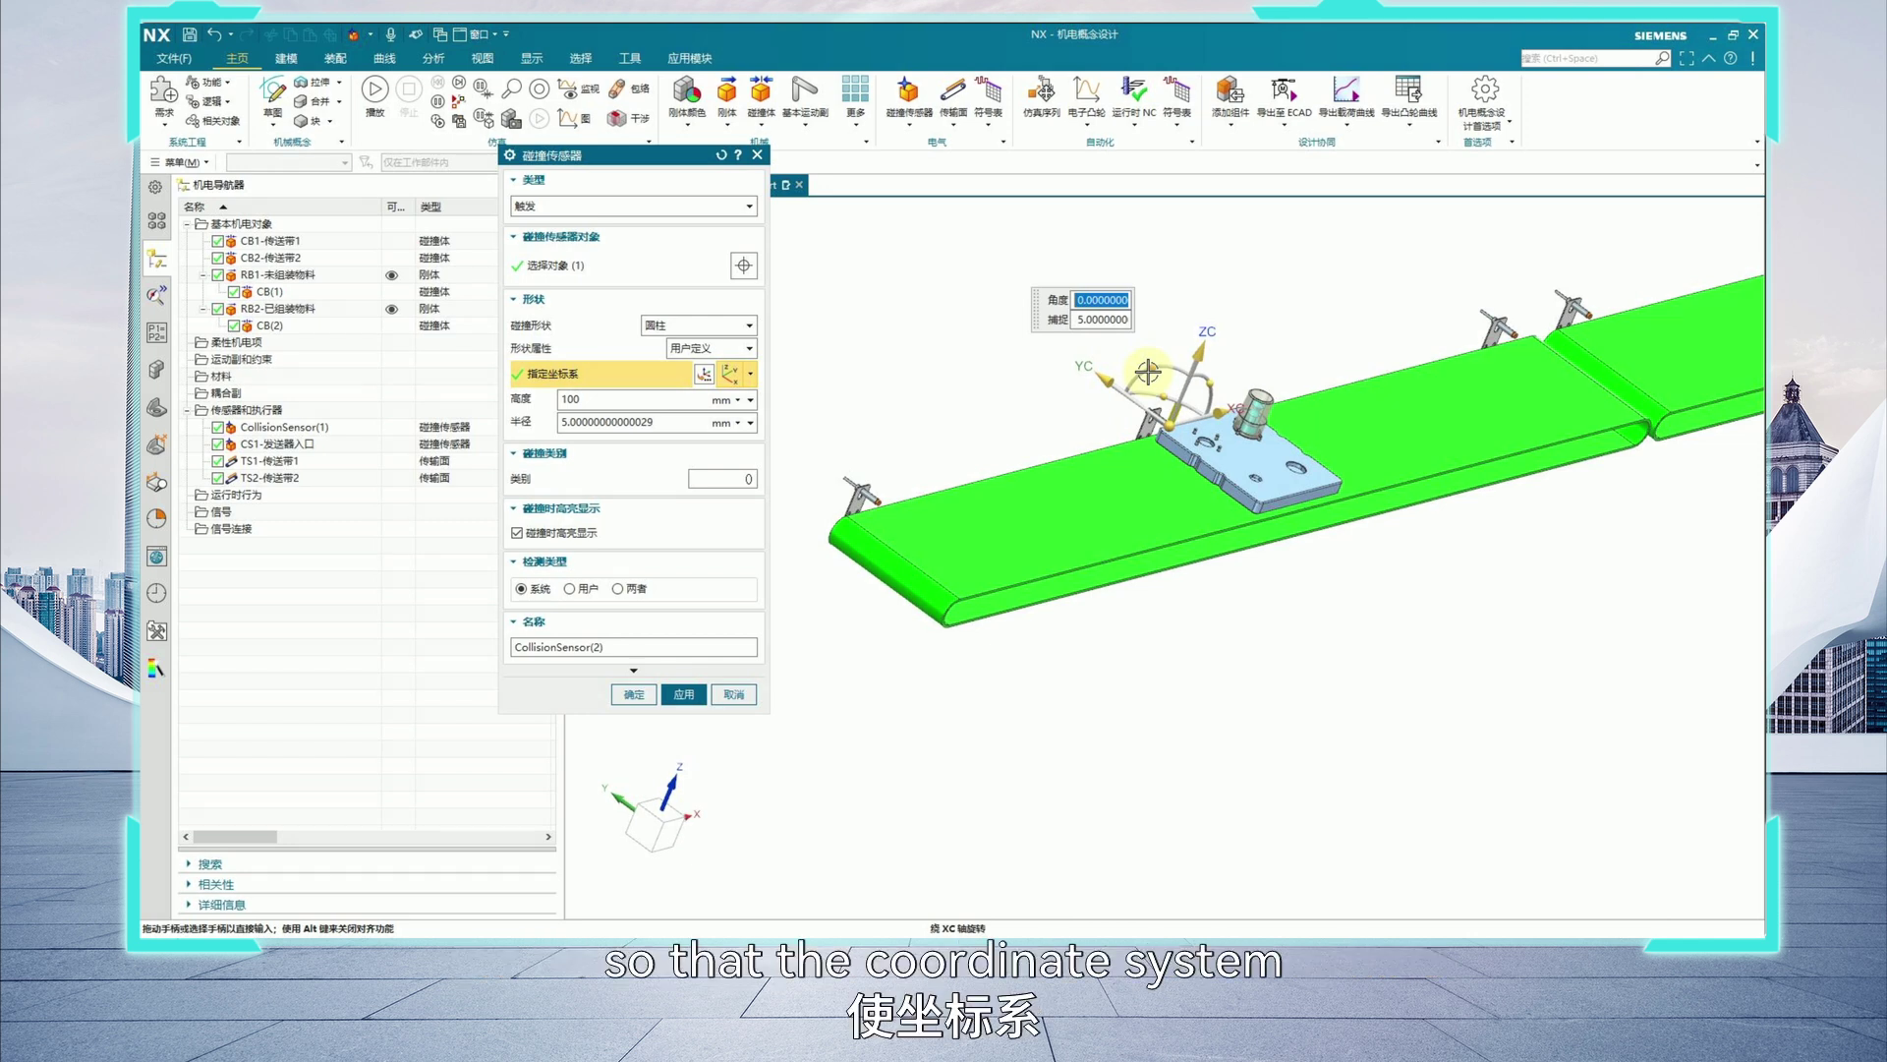
pyautogui.write('90')
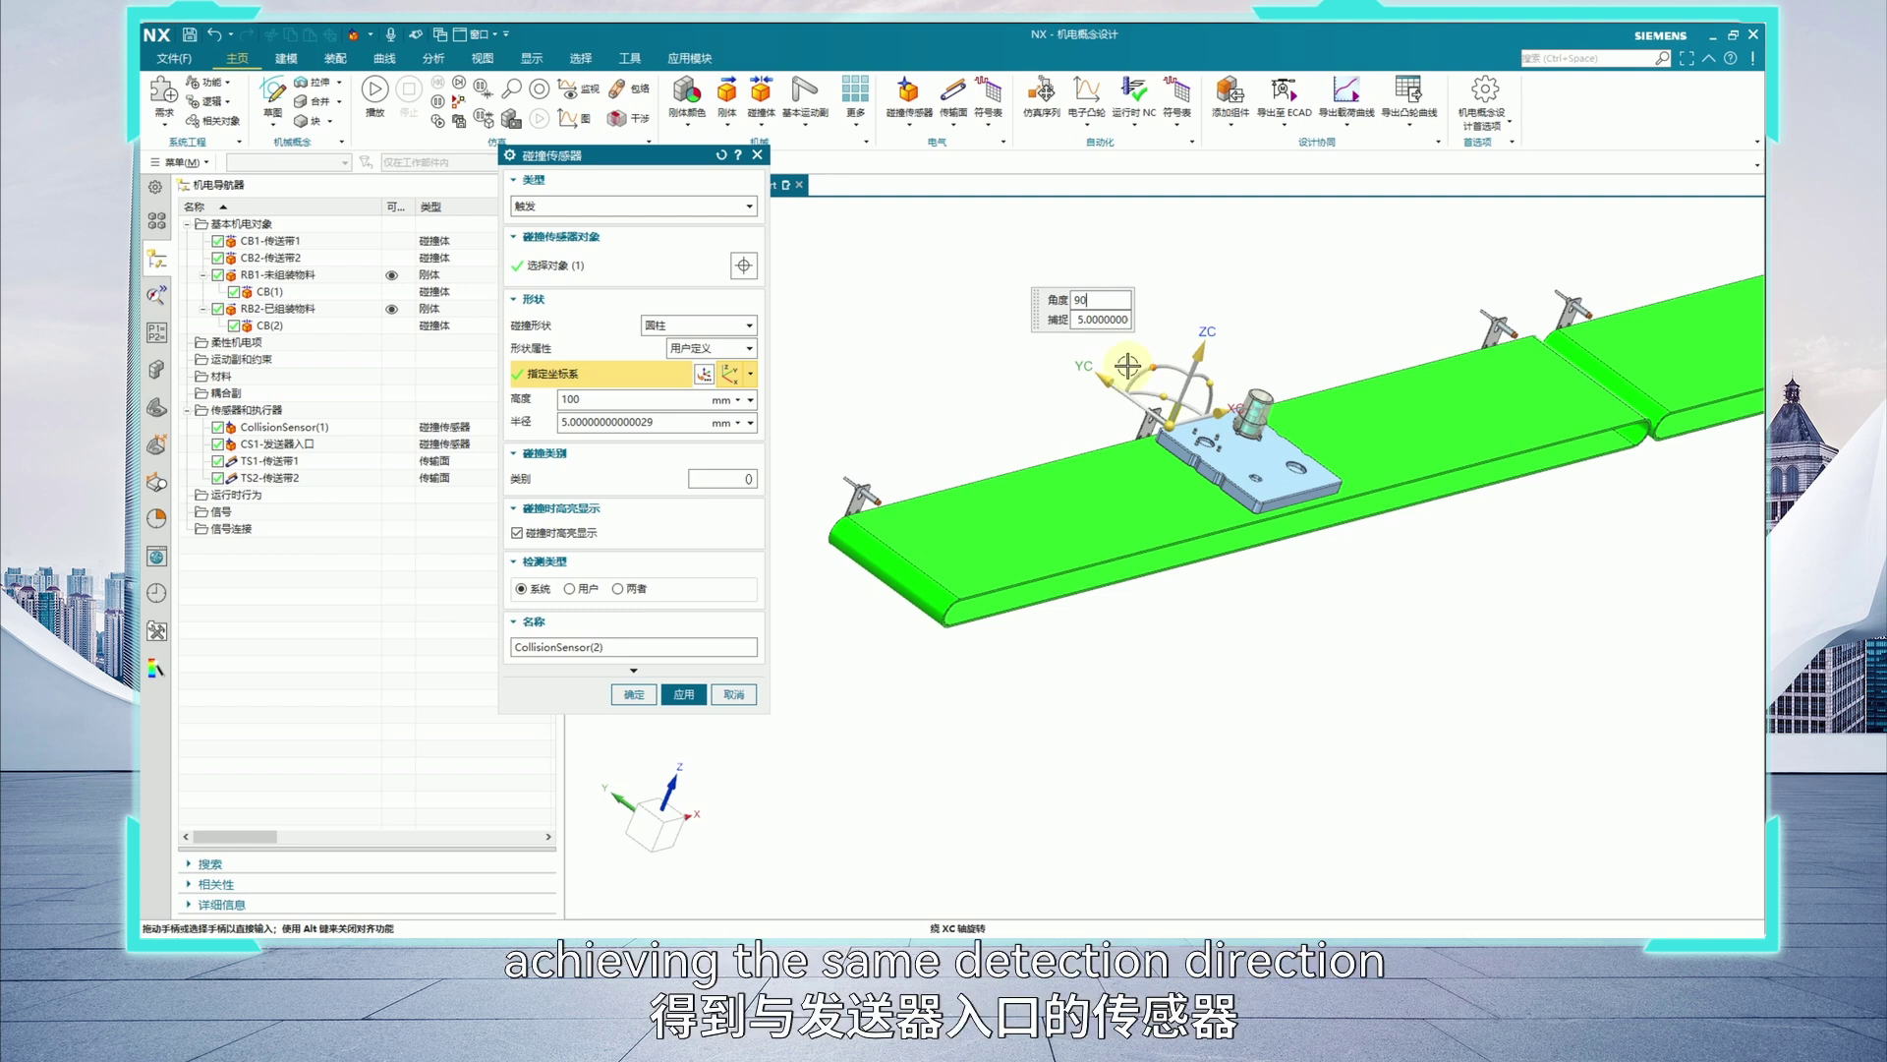
pyautogui.press('Return')
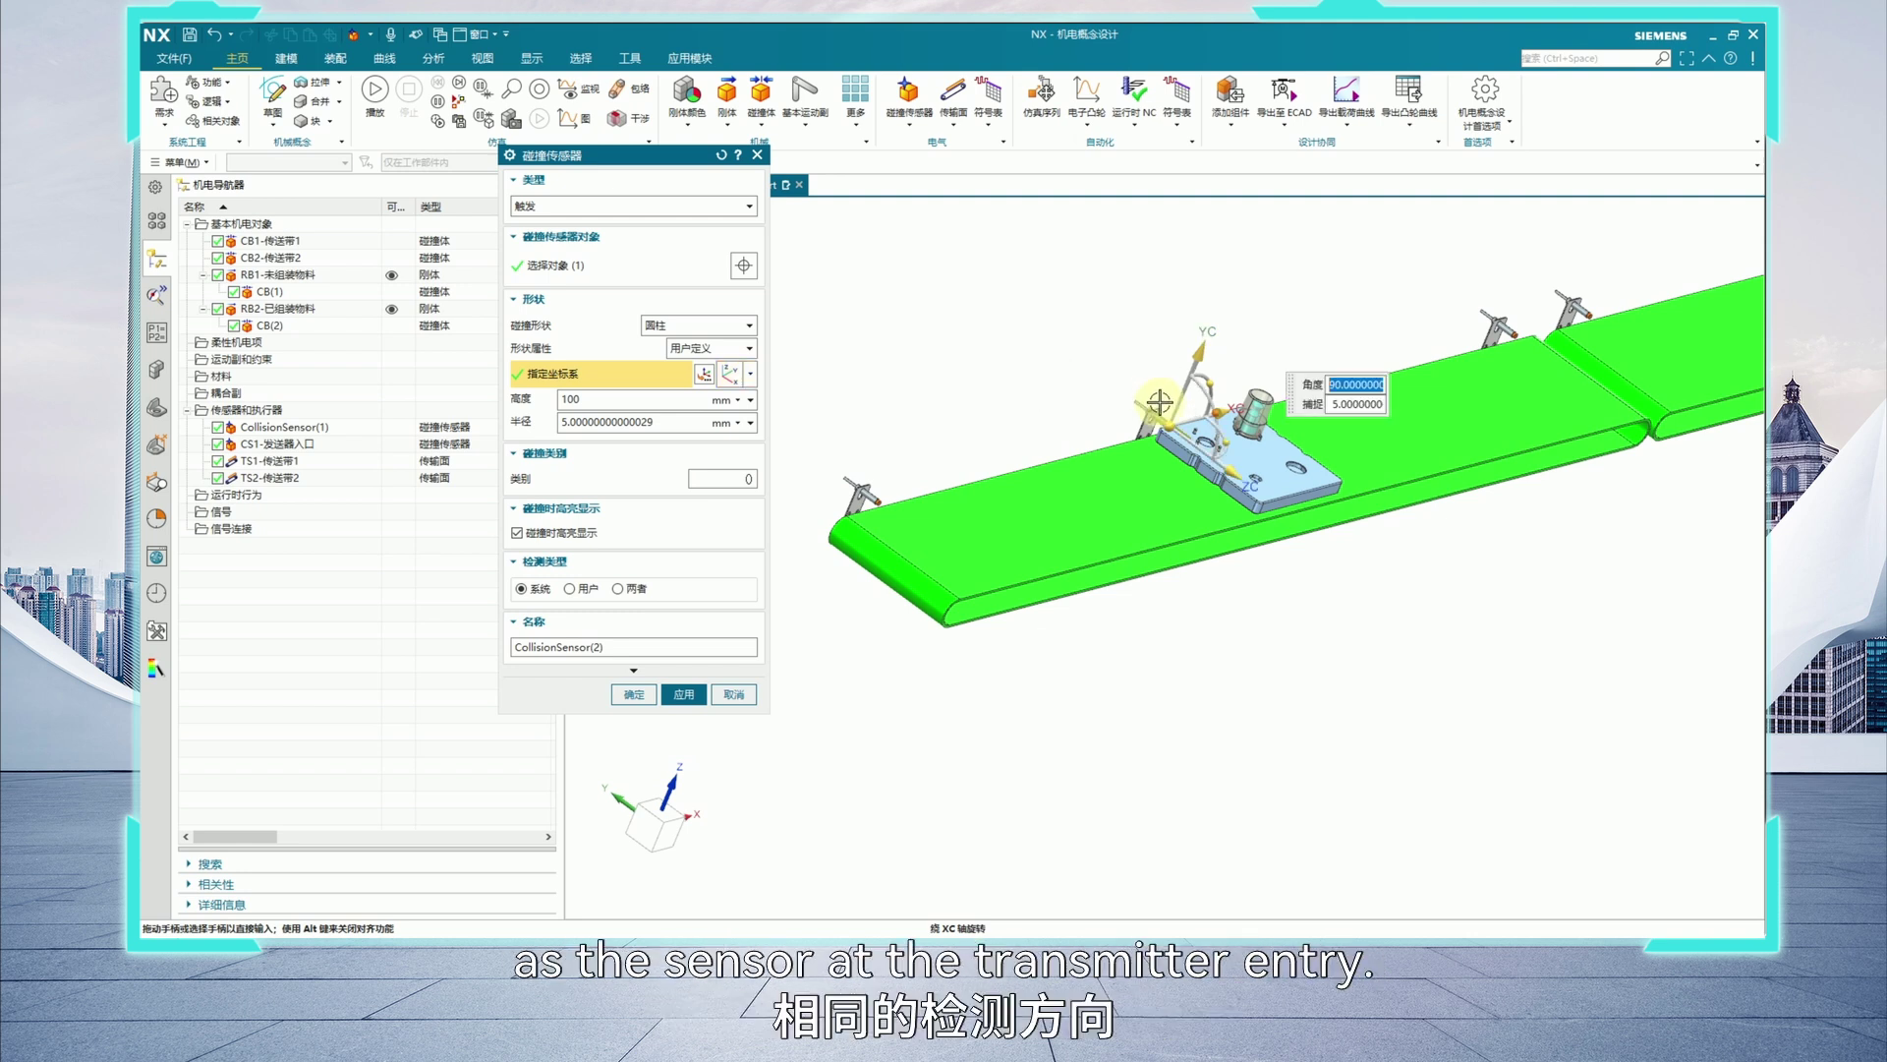
# Name the mid-conveyor collision sensor CS2-对象变换器 and apply it.
pyautogui.scroll(3, 1216, 462)
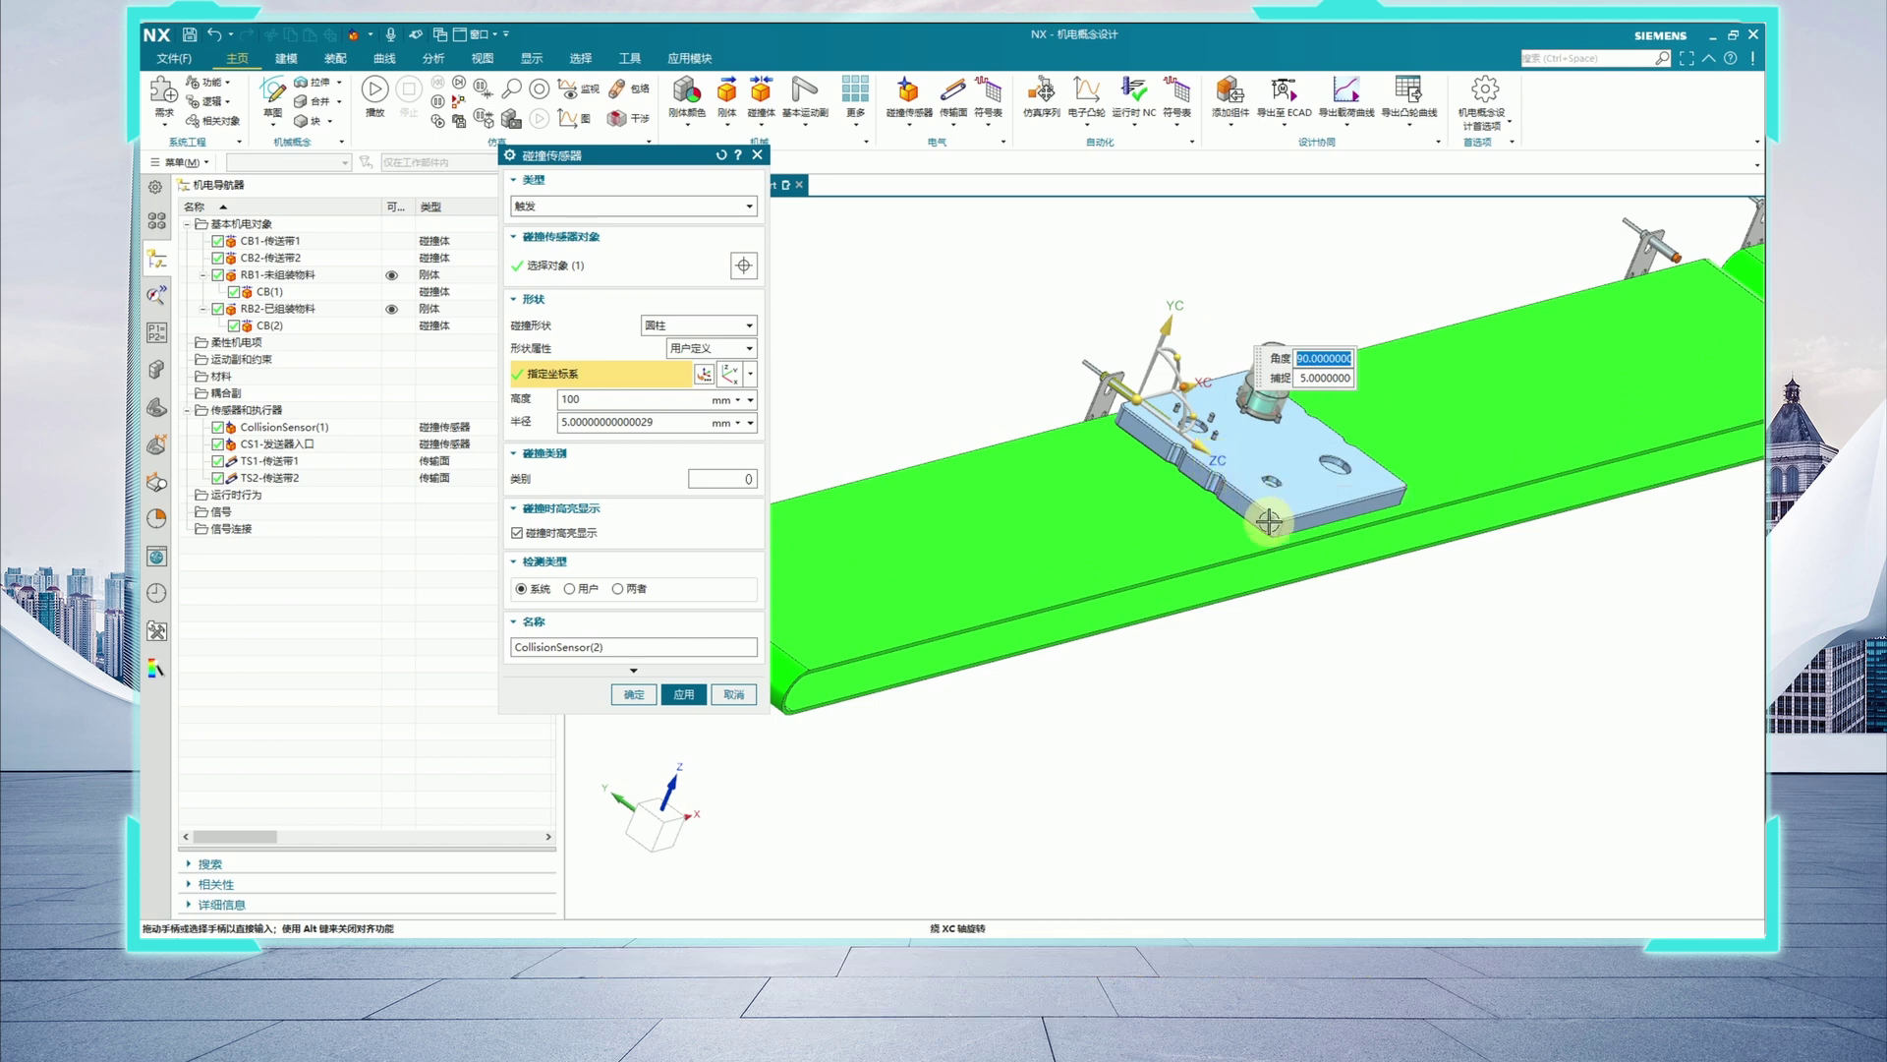
pyautogui.scroll(-4, 1264, 521)
pyautogui.moveTo(1264, 526); pyautogui.dragTo(1159, 601, button='middle')
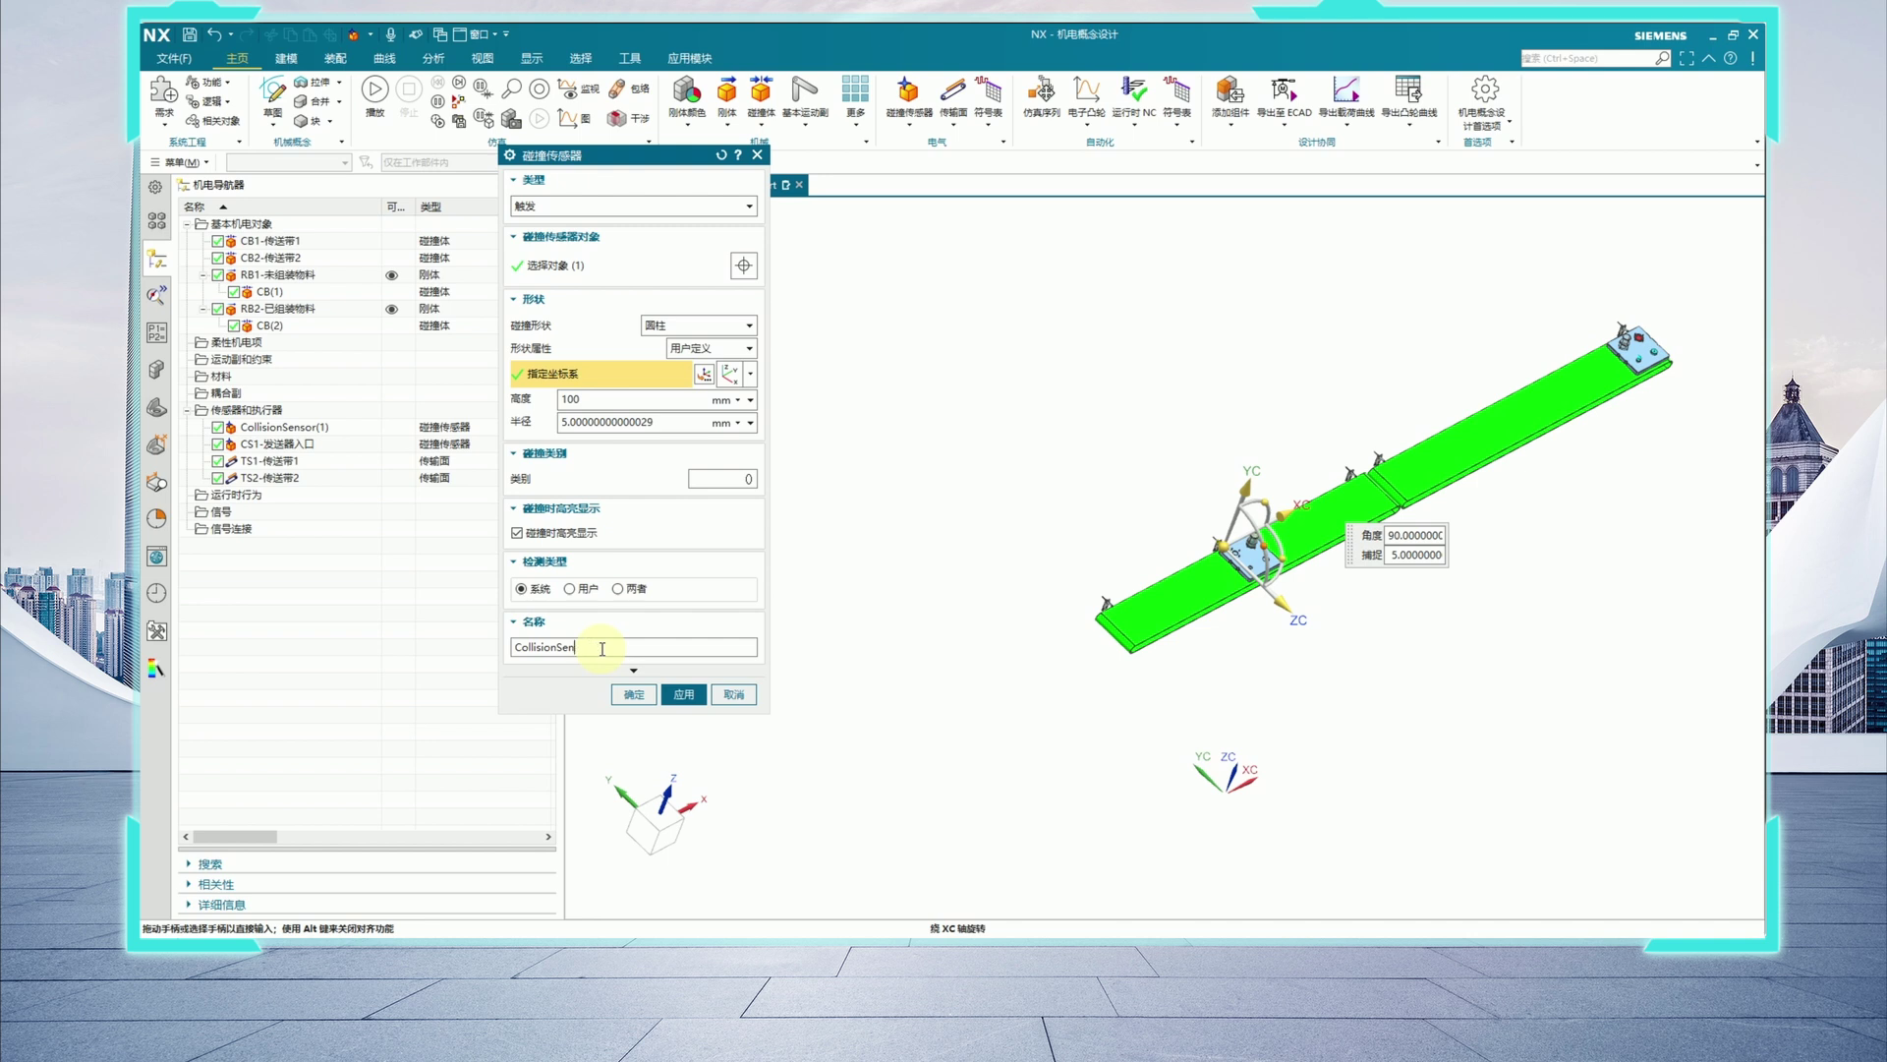
pyautogui.click(602, 649)
pyautogui.write('CS2')
pyautogui.write('-duixiang')
pyautogui.press('space')
pyautogui.write('huanq')
pyautogui.press('BackSpace')
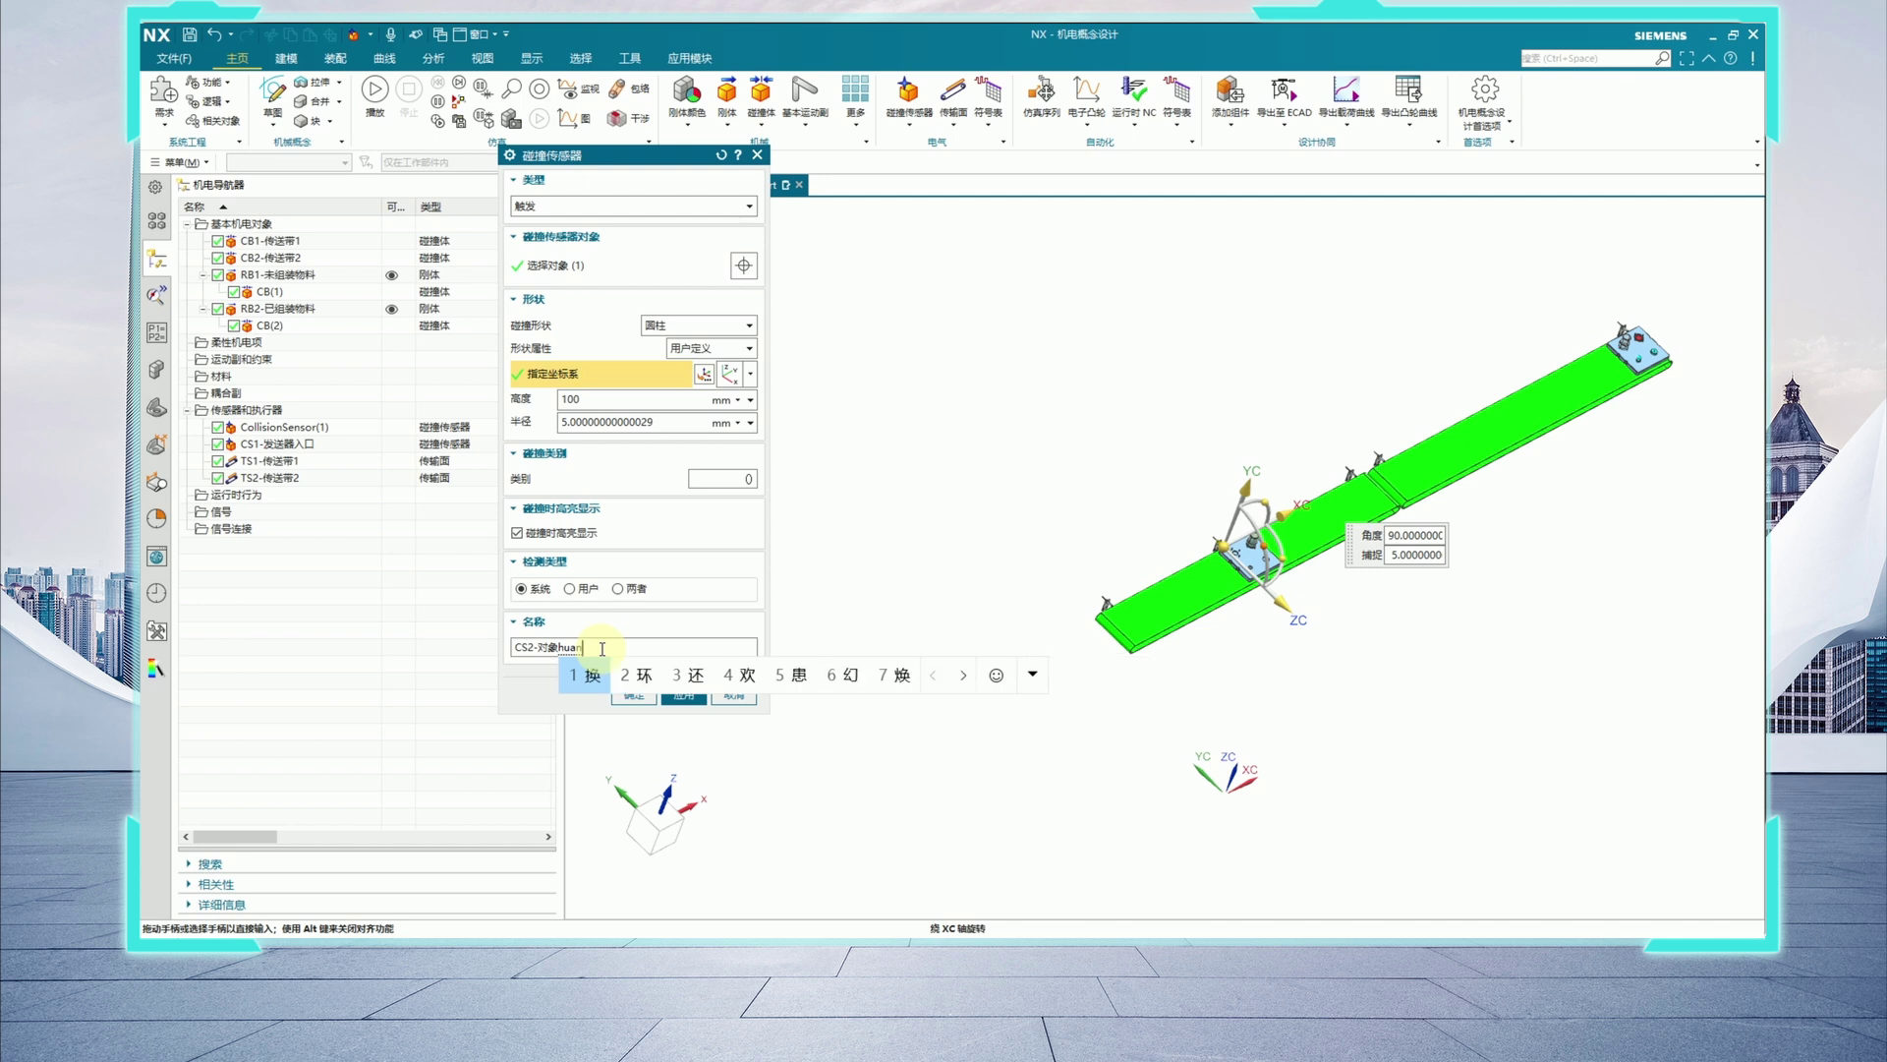
pyautogui.press('BackSpace')
pyautogui.write('n')
pyautogui.press('space')
pyautogui.write('qi4')
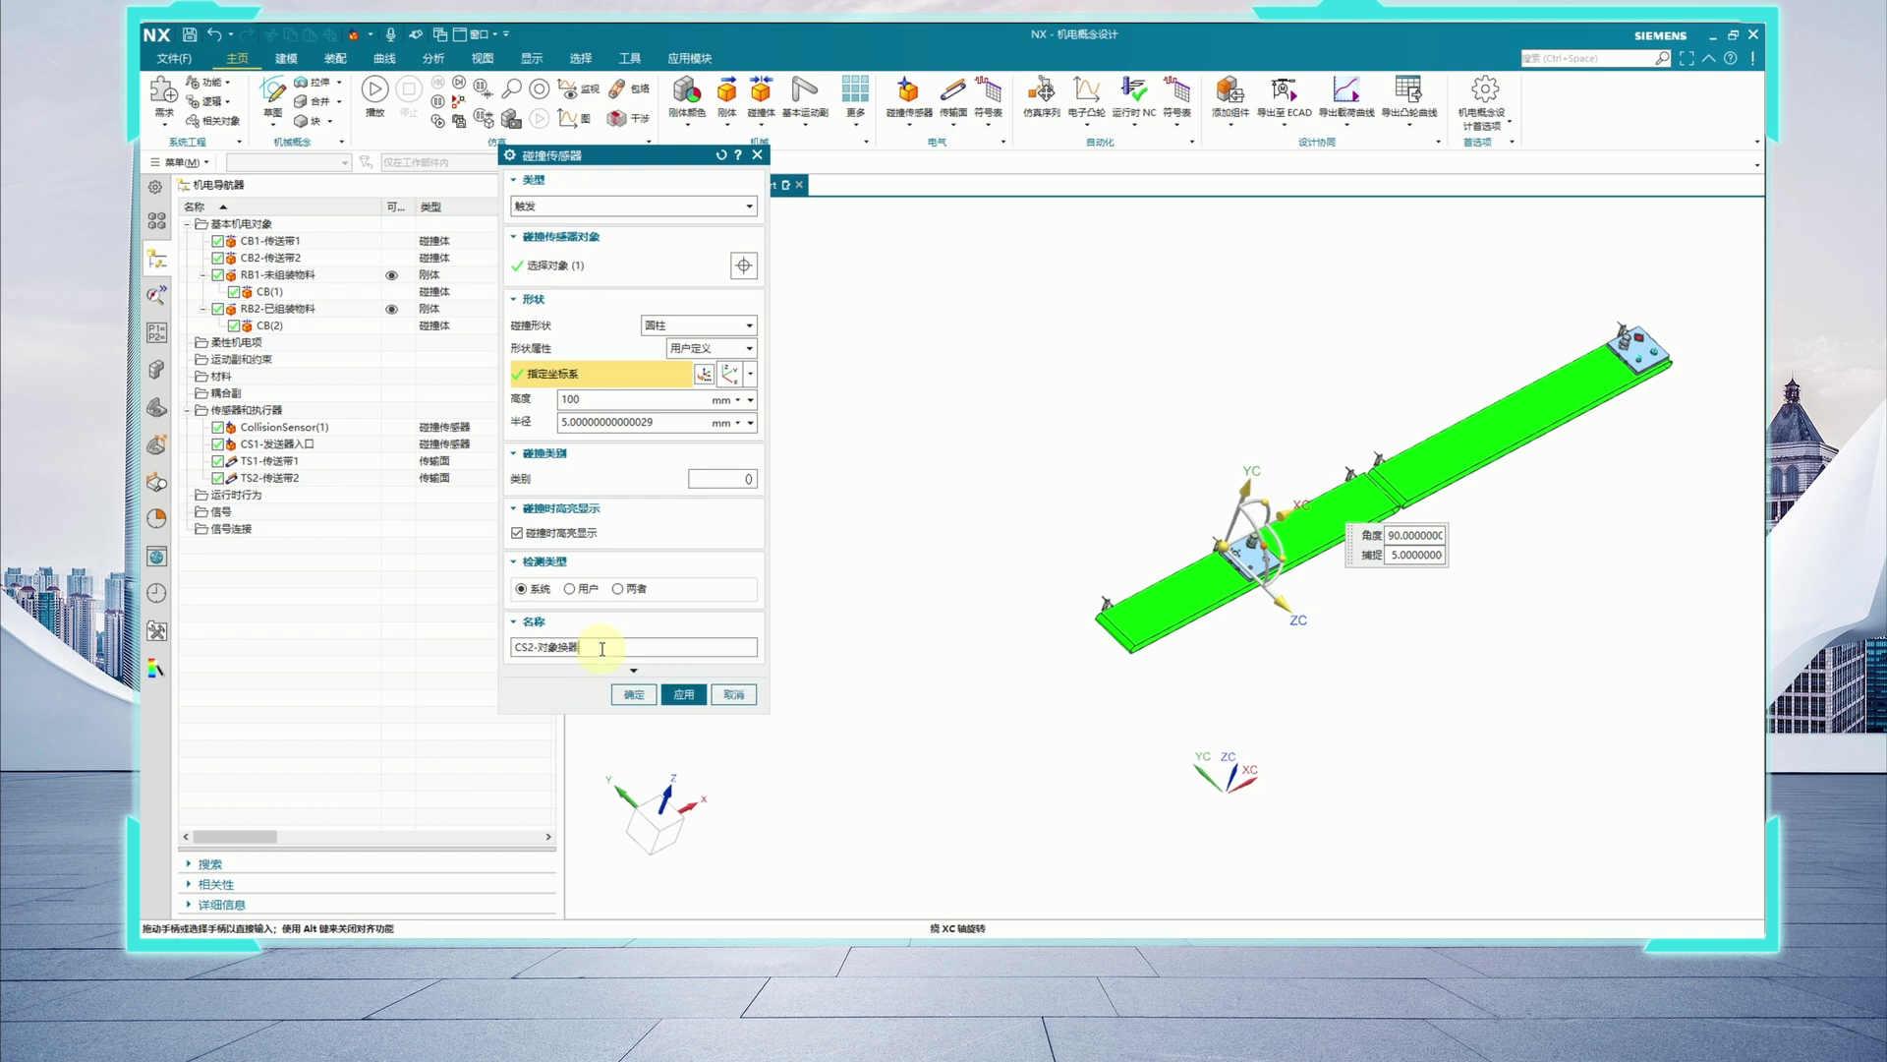
pyautogui.press('BackSpace')
pyautogui.write('bianhuanqi')
pyautogui.press('space')
pyautogui.click(681, 695)
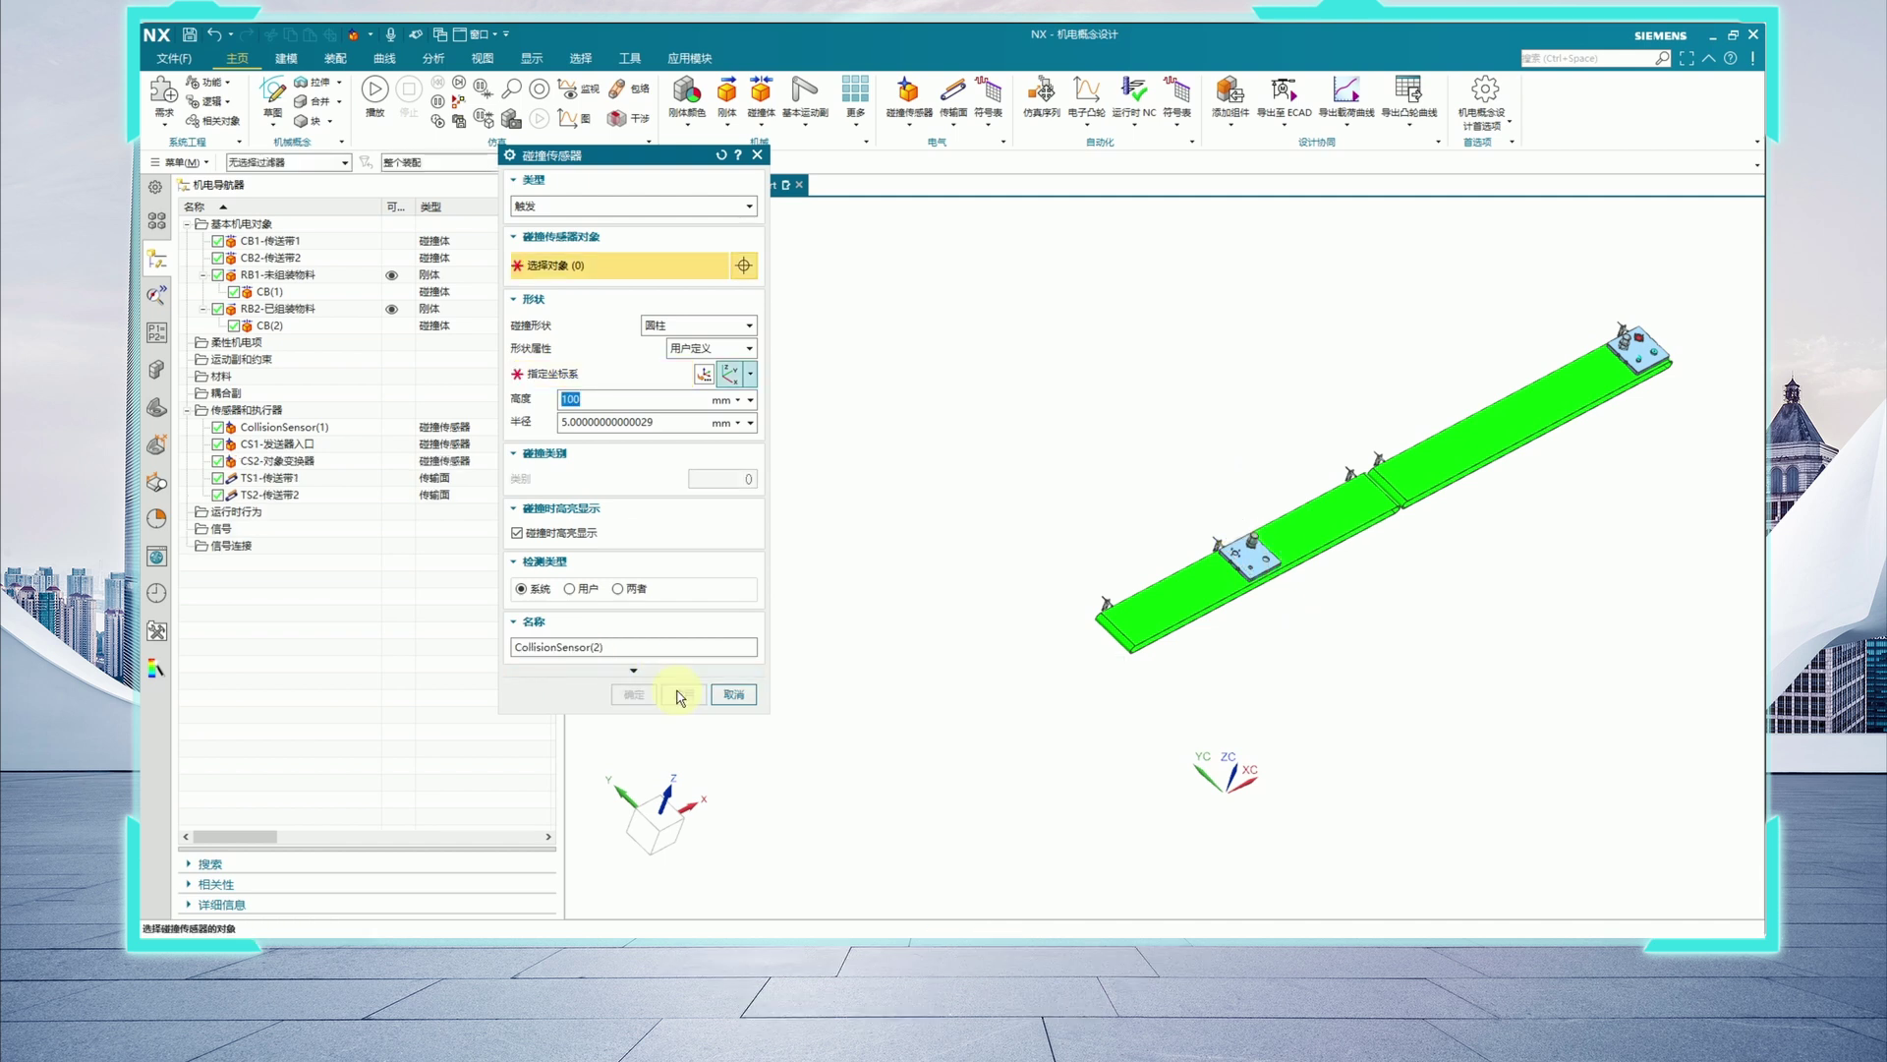
# Select the cylinder of the sensor at the left conveyor's outer end and rotate its coordinate system 90° about the XC axis.
pyautogui.scroll(6, 1075, 582)
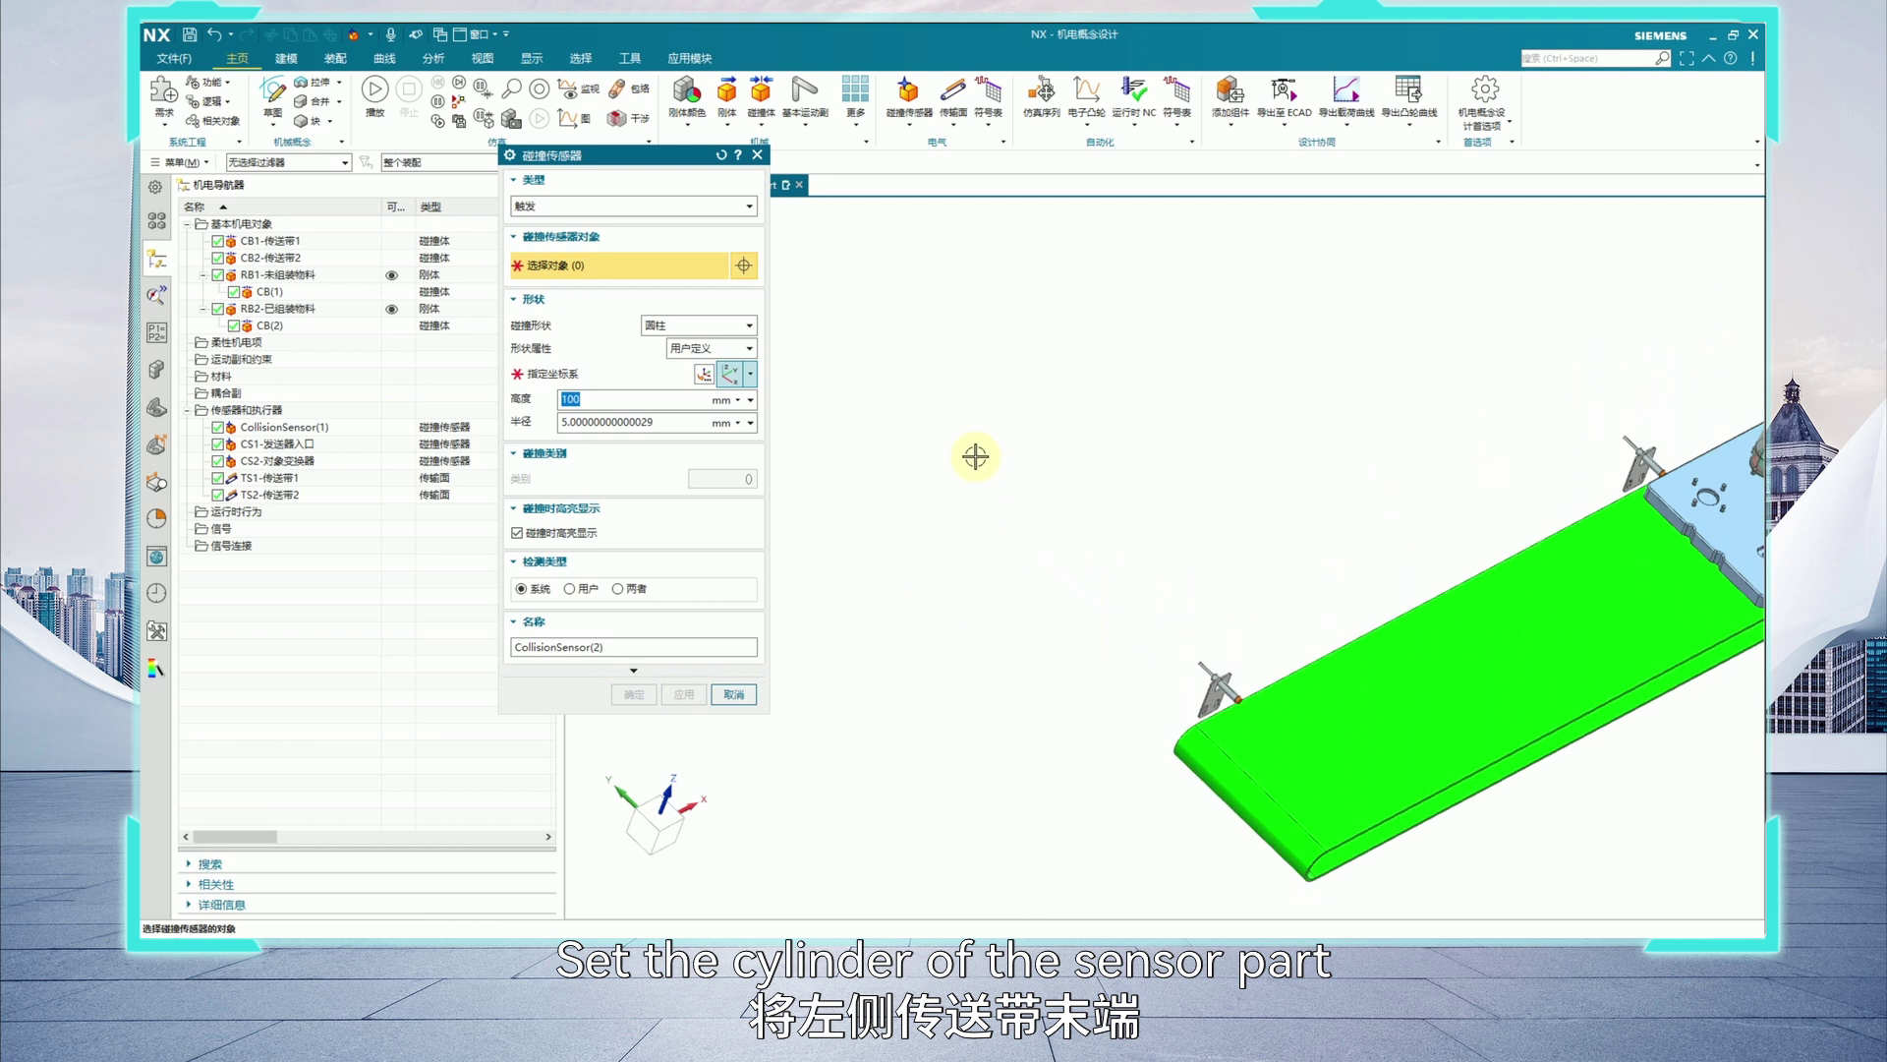
pyautogui.scroll(6, 944, 531)
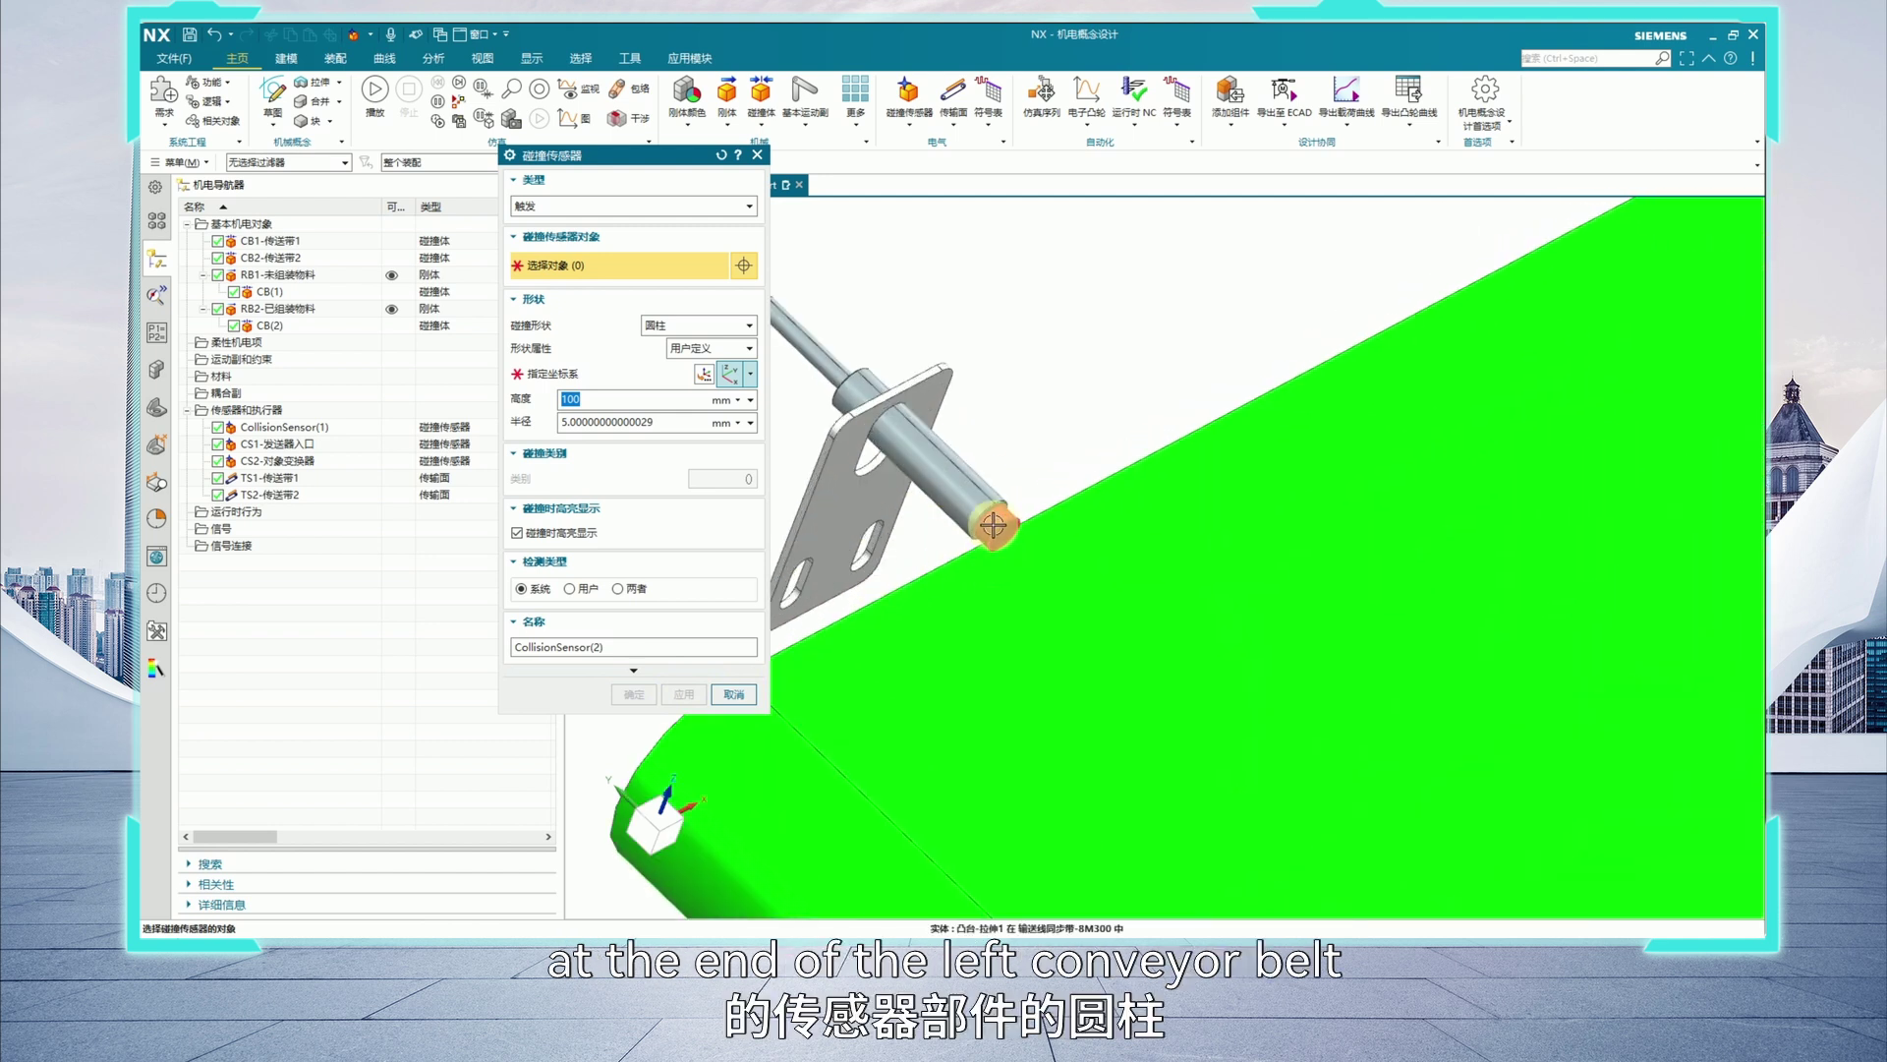
pyautogui.click(996, 526)
pyautogui.scroll(-8, 996, 526)
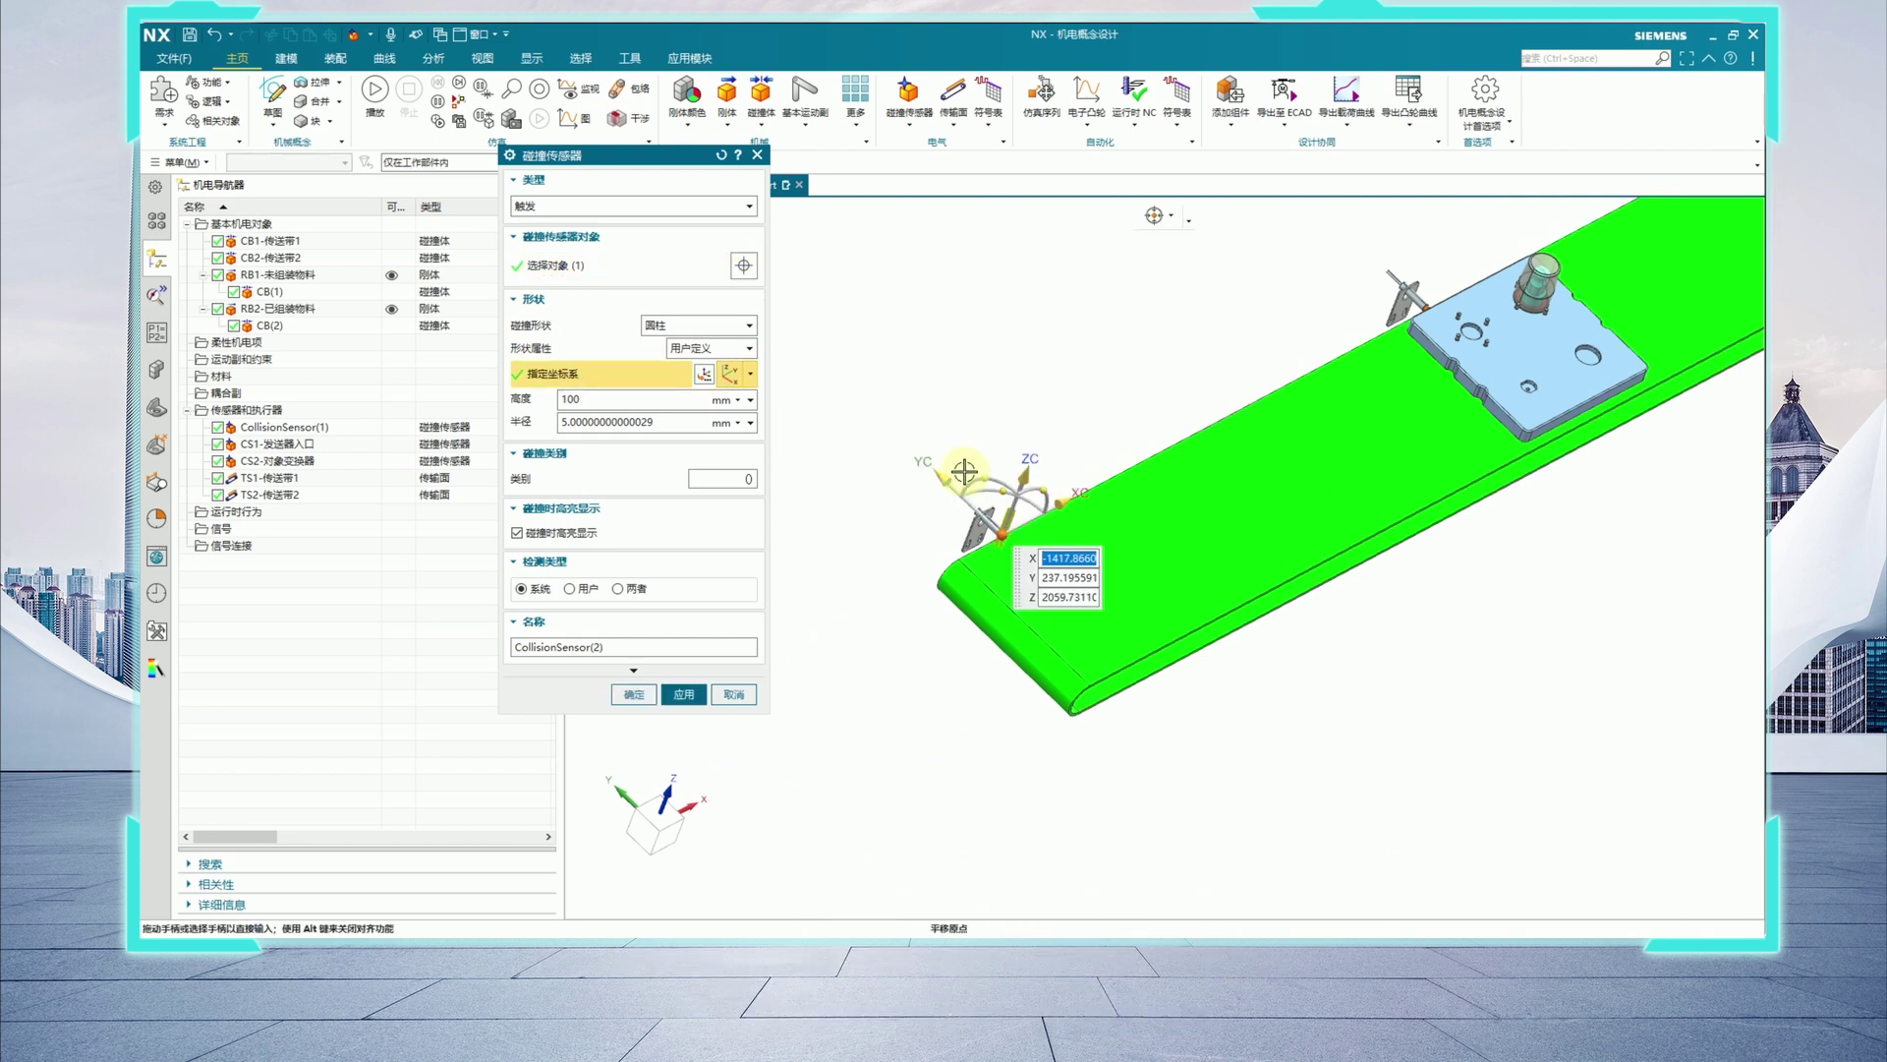
pyautogui.click(974, 481)
pyautogui.write('90')
pyautogui.press('Return')
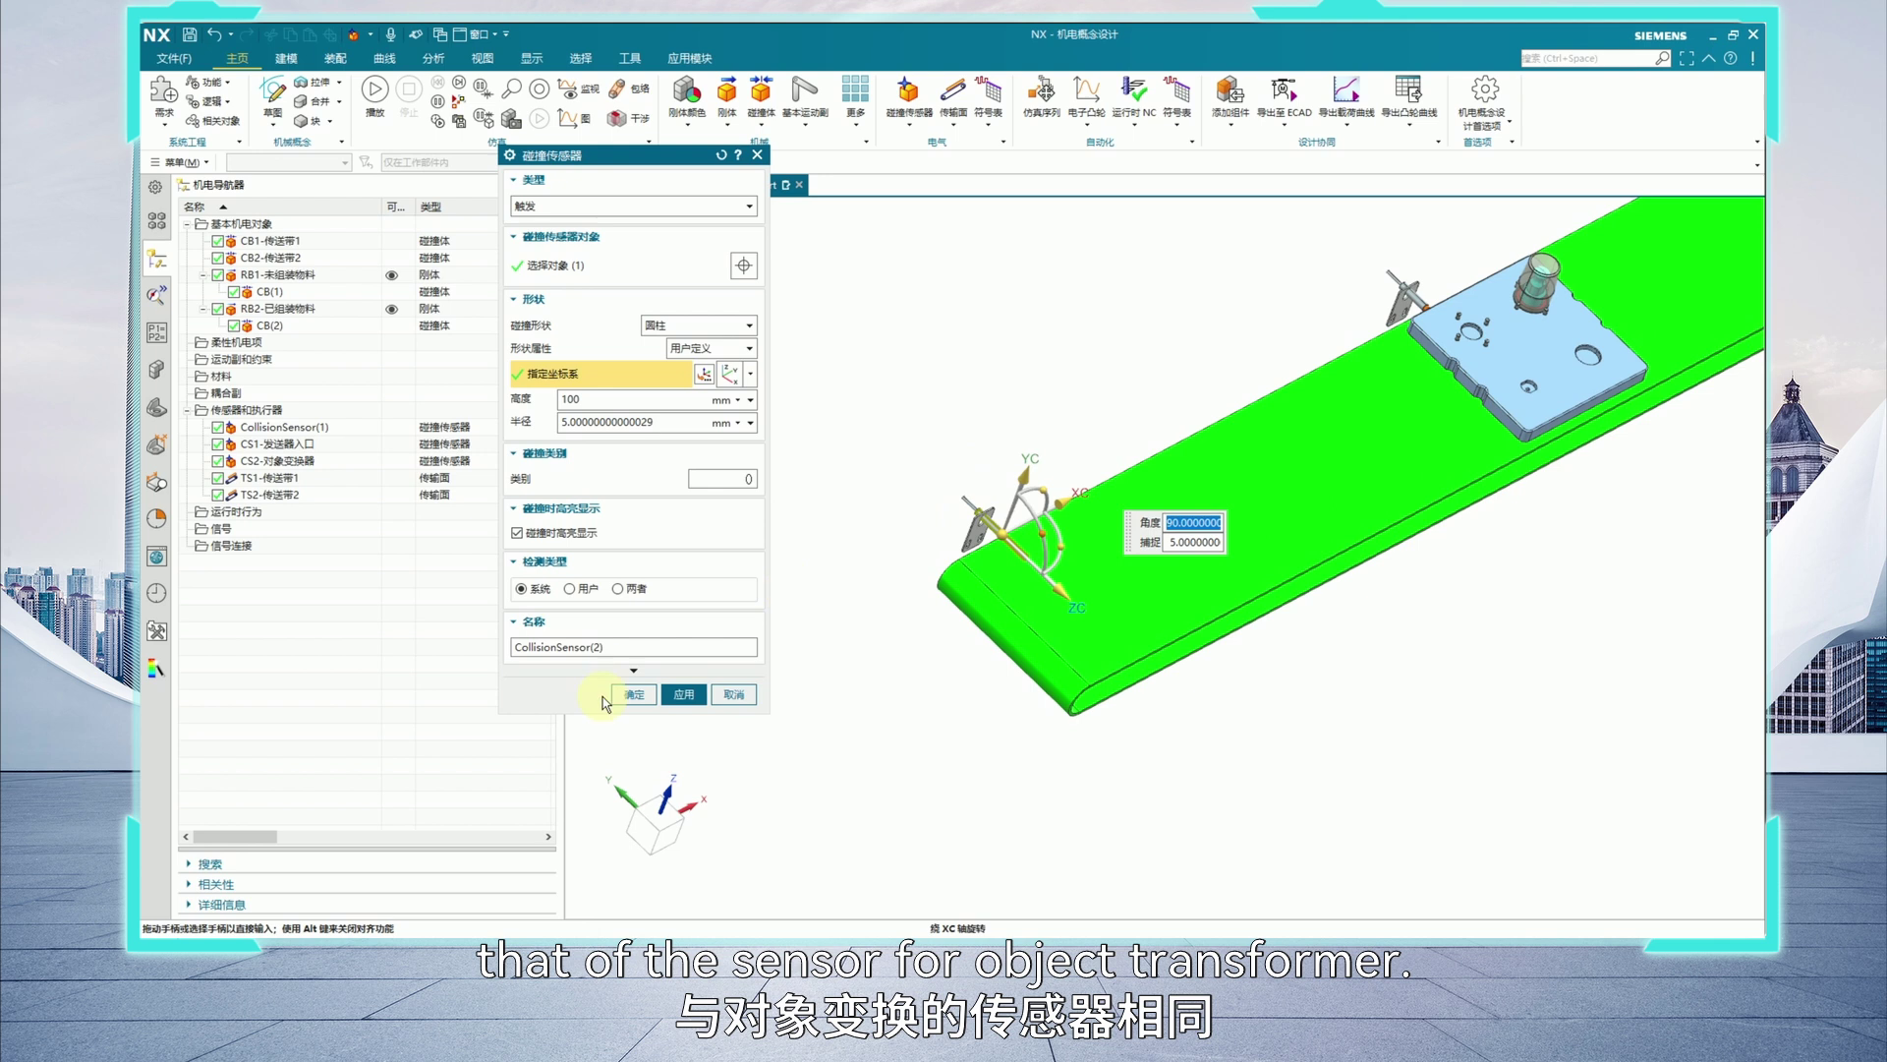
# Name the end-of-conveyor collision sensor CS3-对象收集器 and create it.
pyautogui.moveTo(607, 643); pyautogui.dragTo(522, 641)
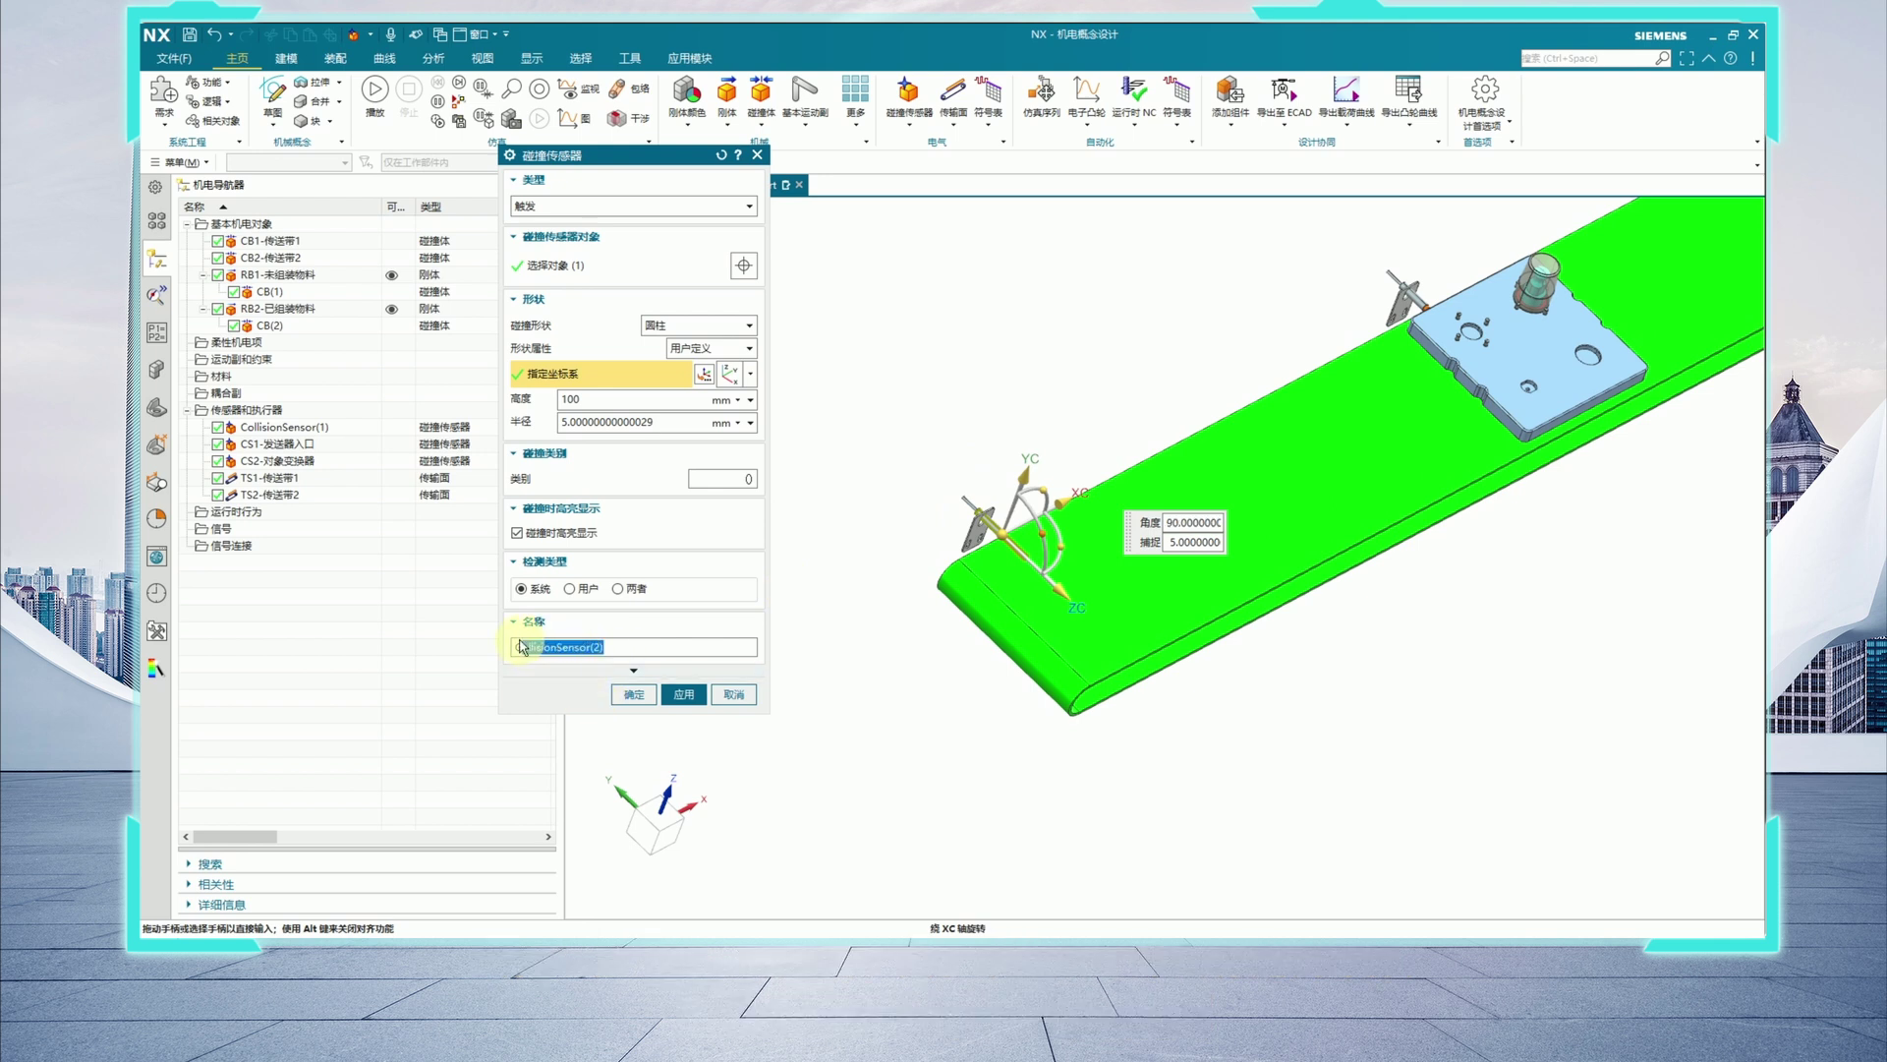
pyautogui.write('s')
pyautogui.press('BackSpace')
pyautogui.write('CS3-对象shou')
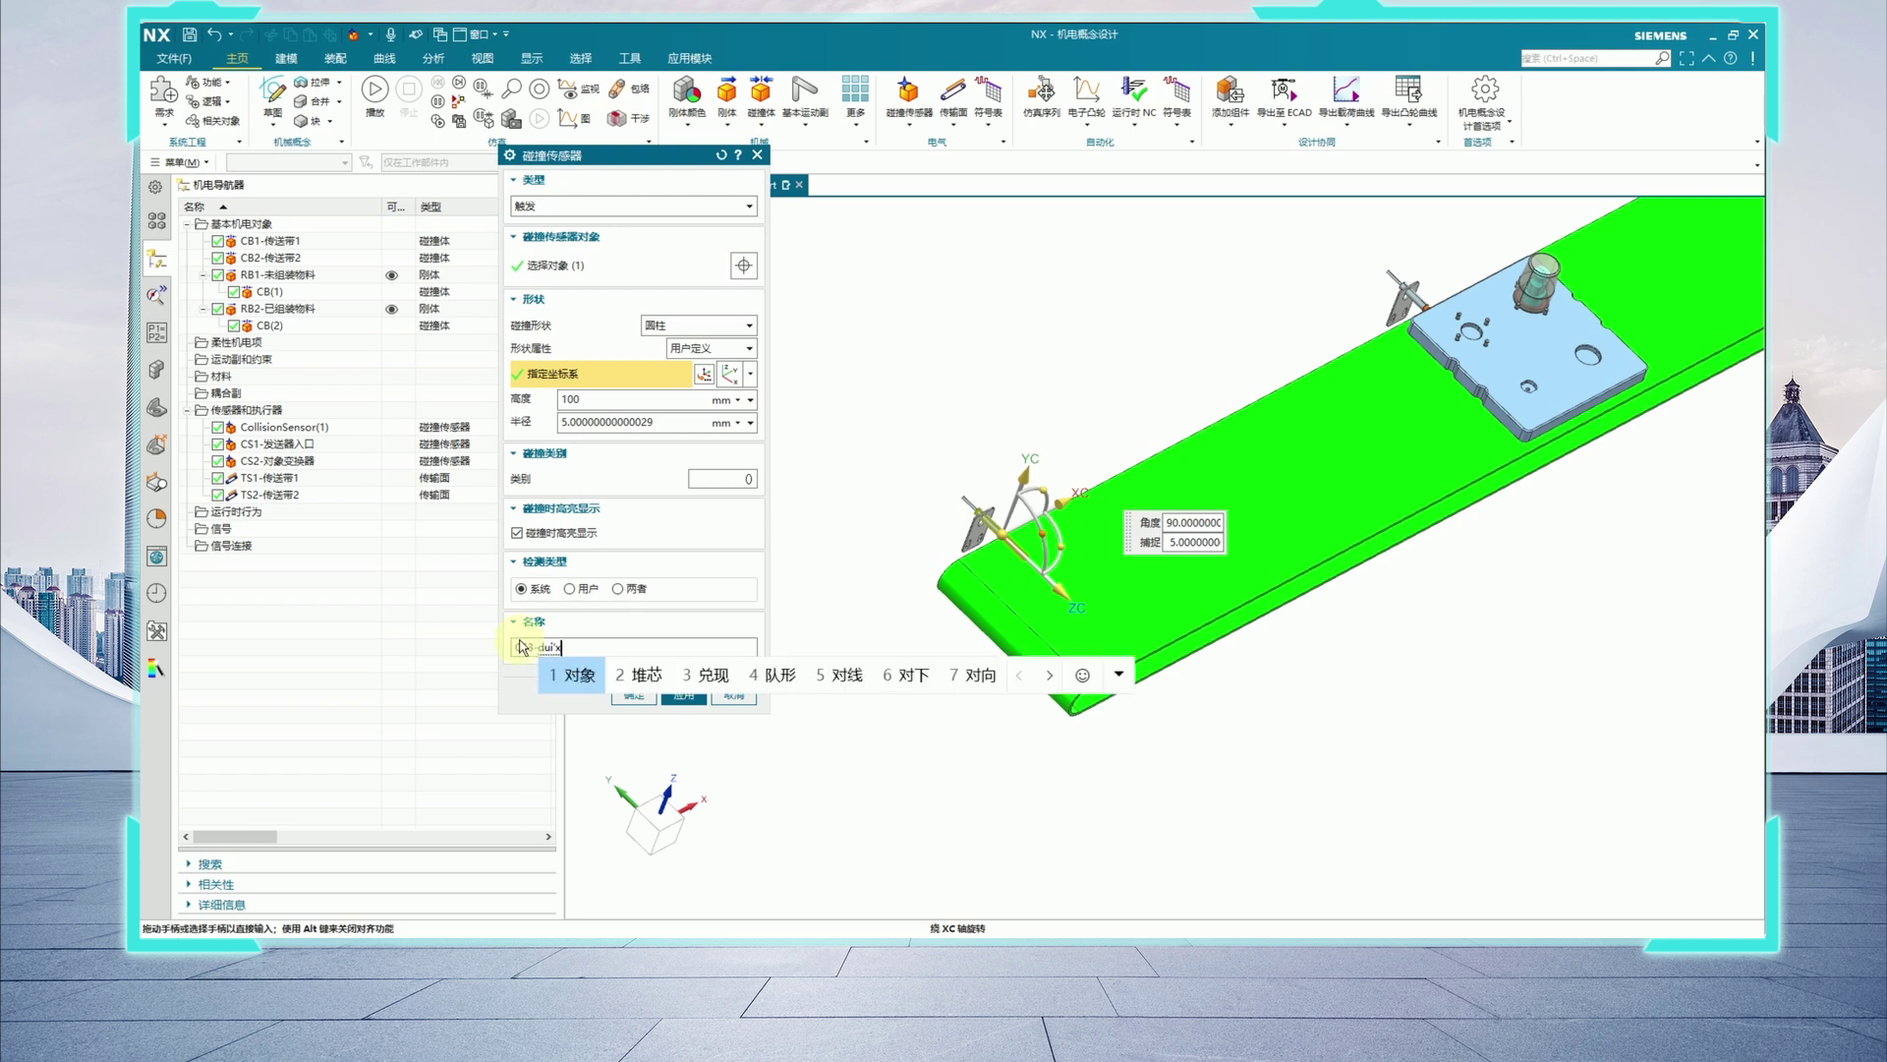
pyautogui.write('jiqi')
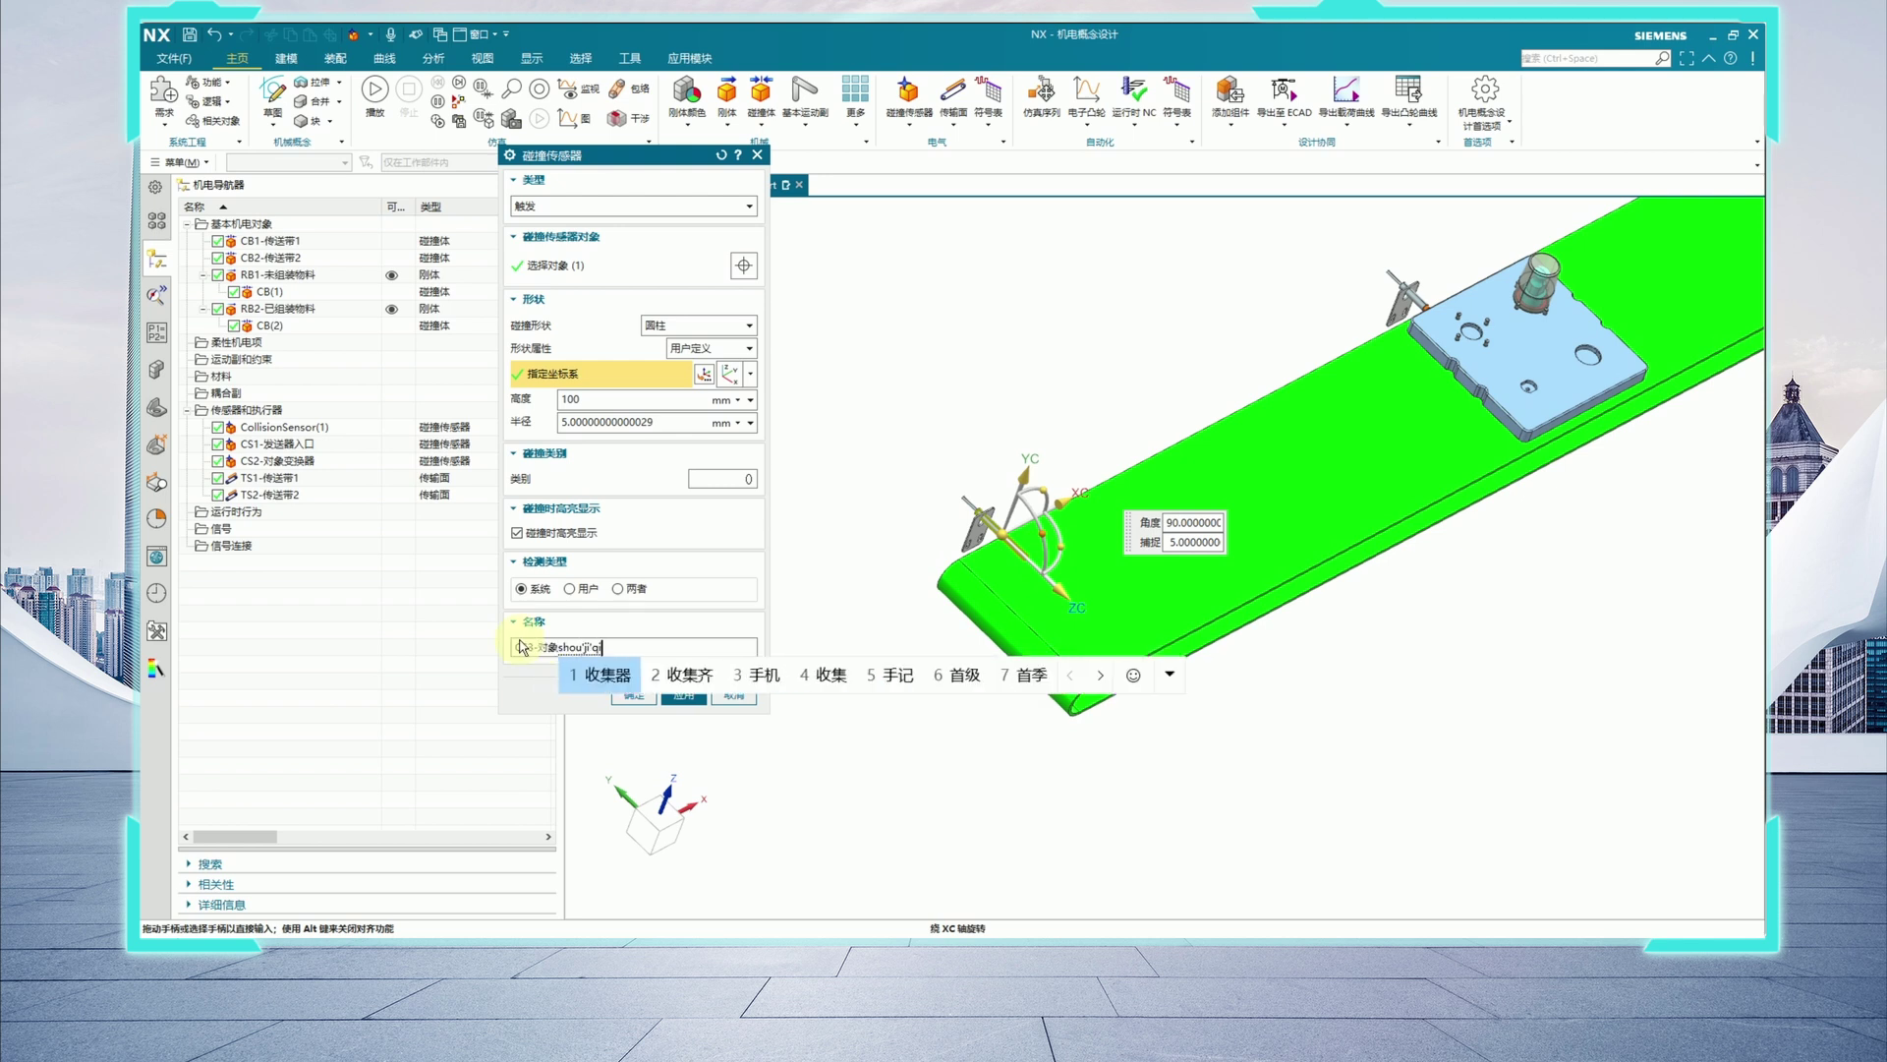
pyautogui.press('space')
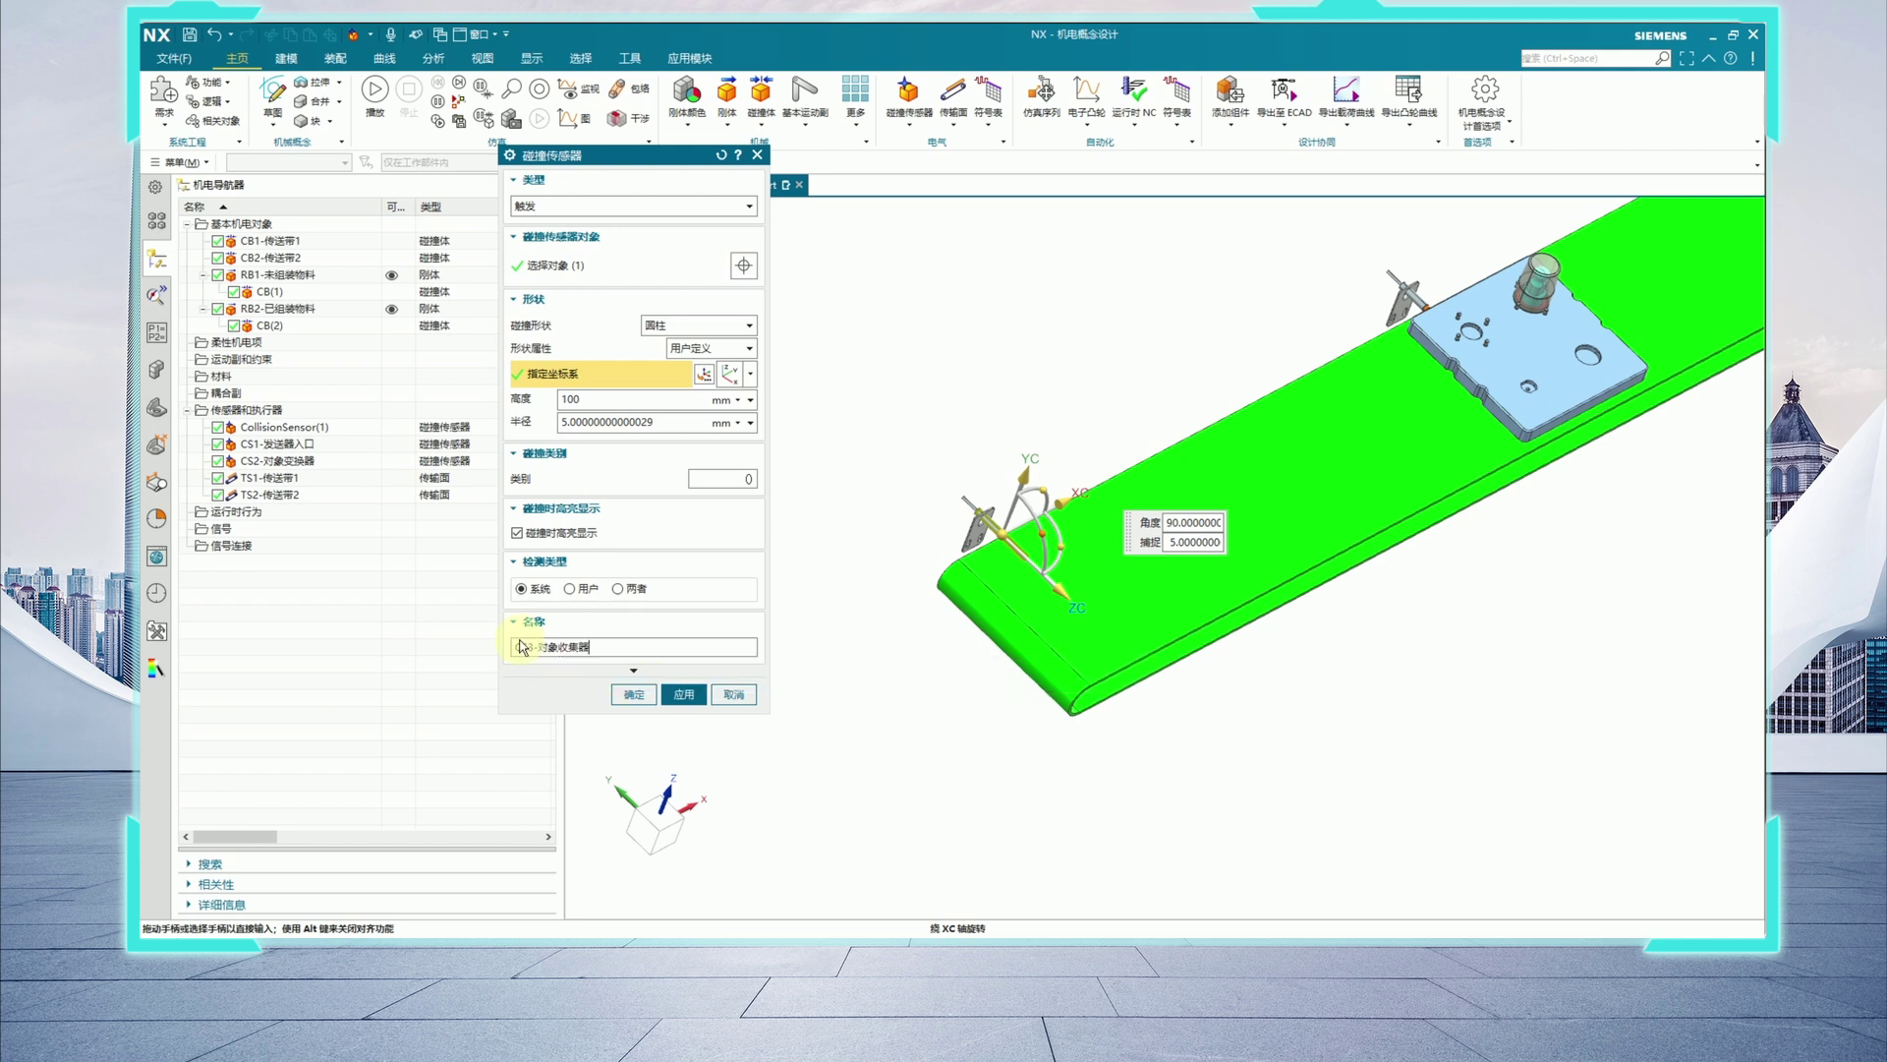
pyautogui.click(629, 695)
# Start a transmitter entry (发送器入口) and choose the collision sensor CS1-发送器入口 as its trigger.
pyautogui.scroll(-3, 792, 623)
pyautogui.scroll(4, 1248, 403)
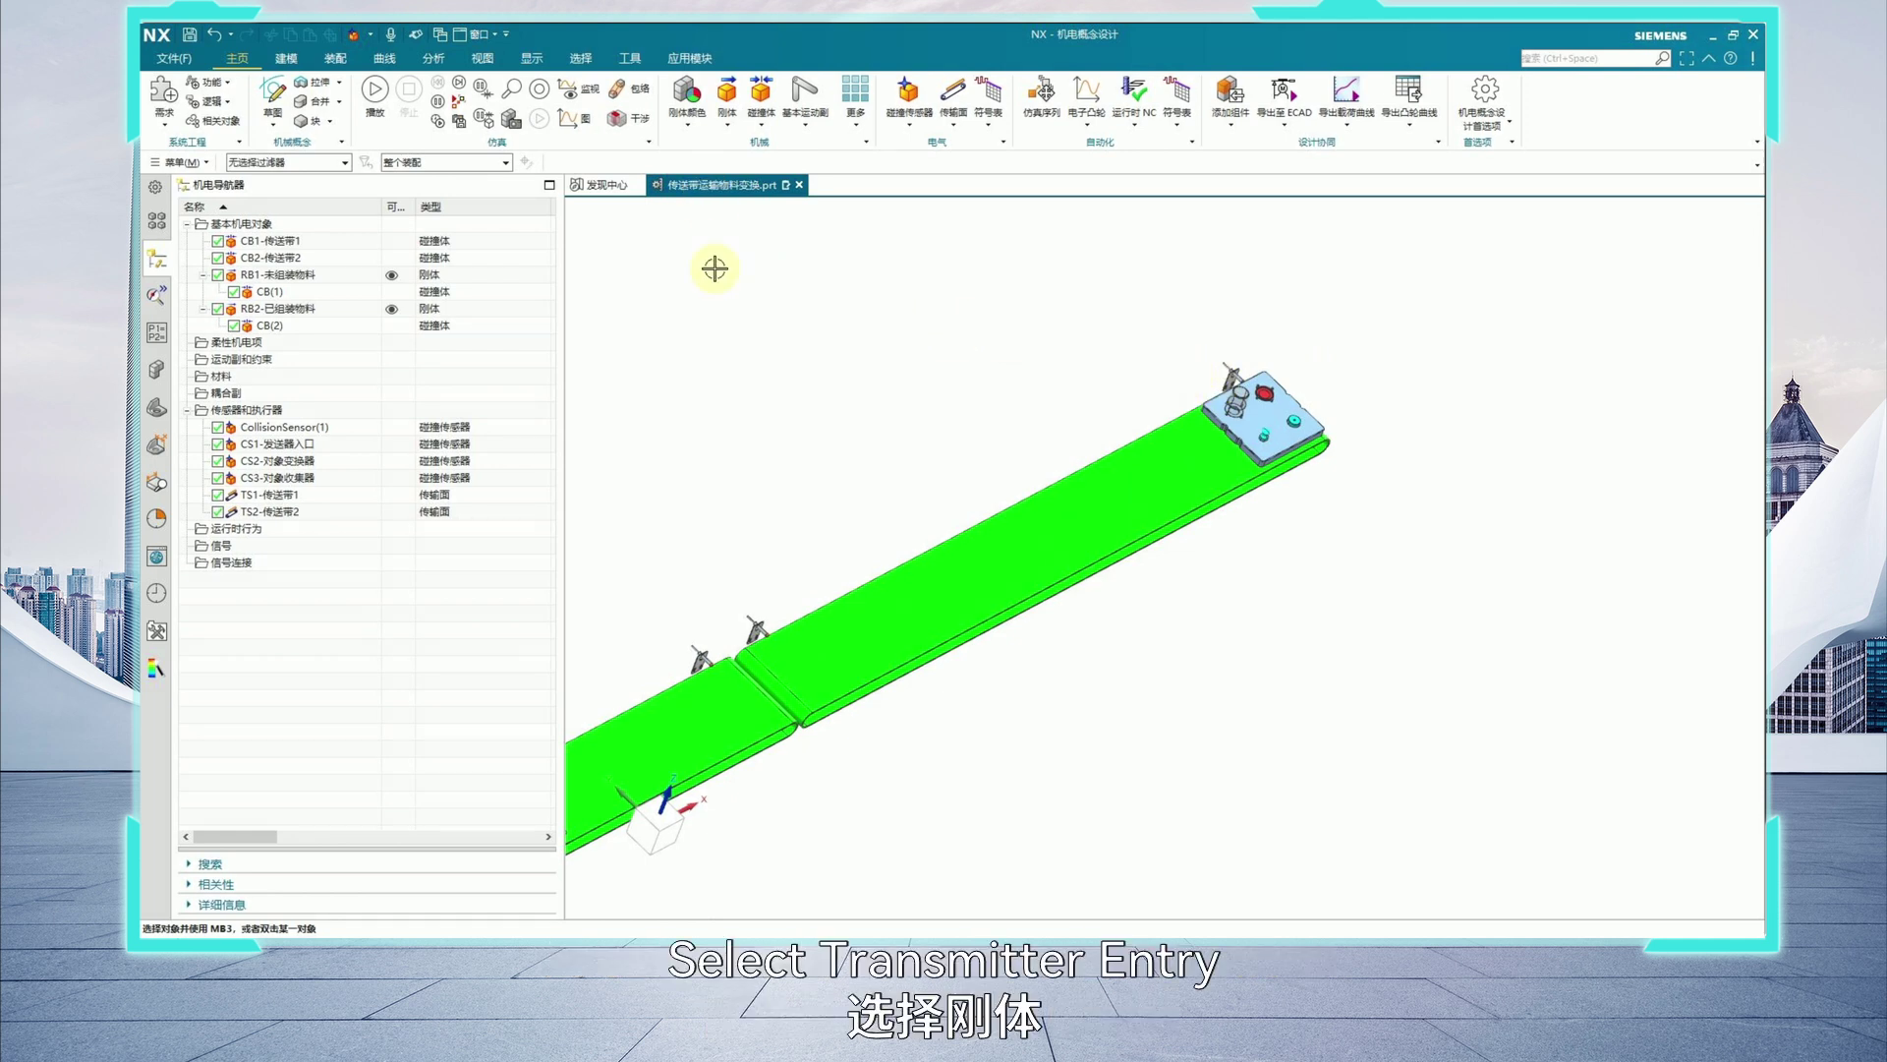
pyautogui.click(731, 132)
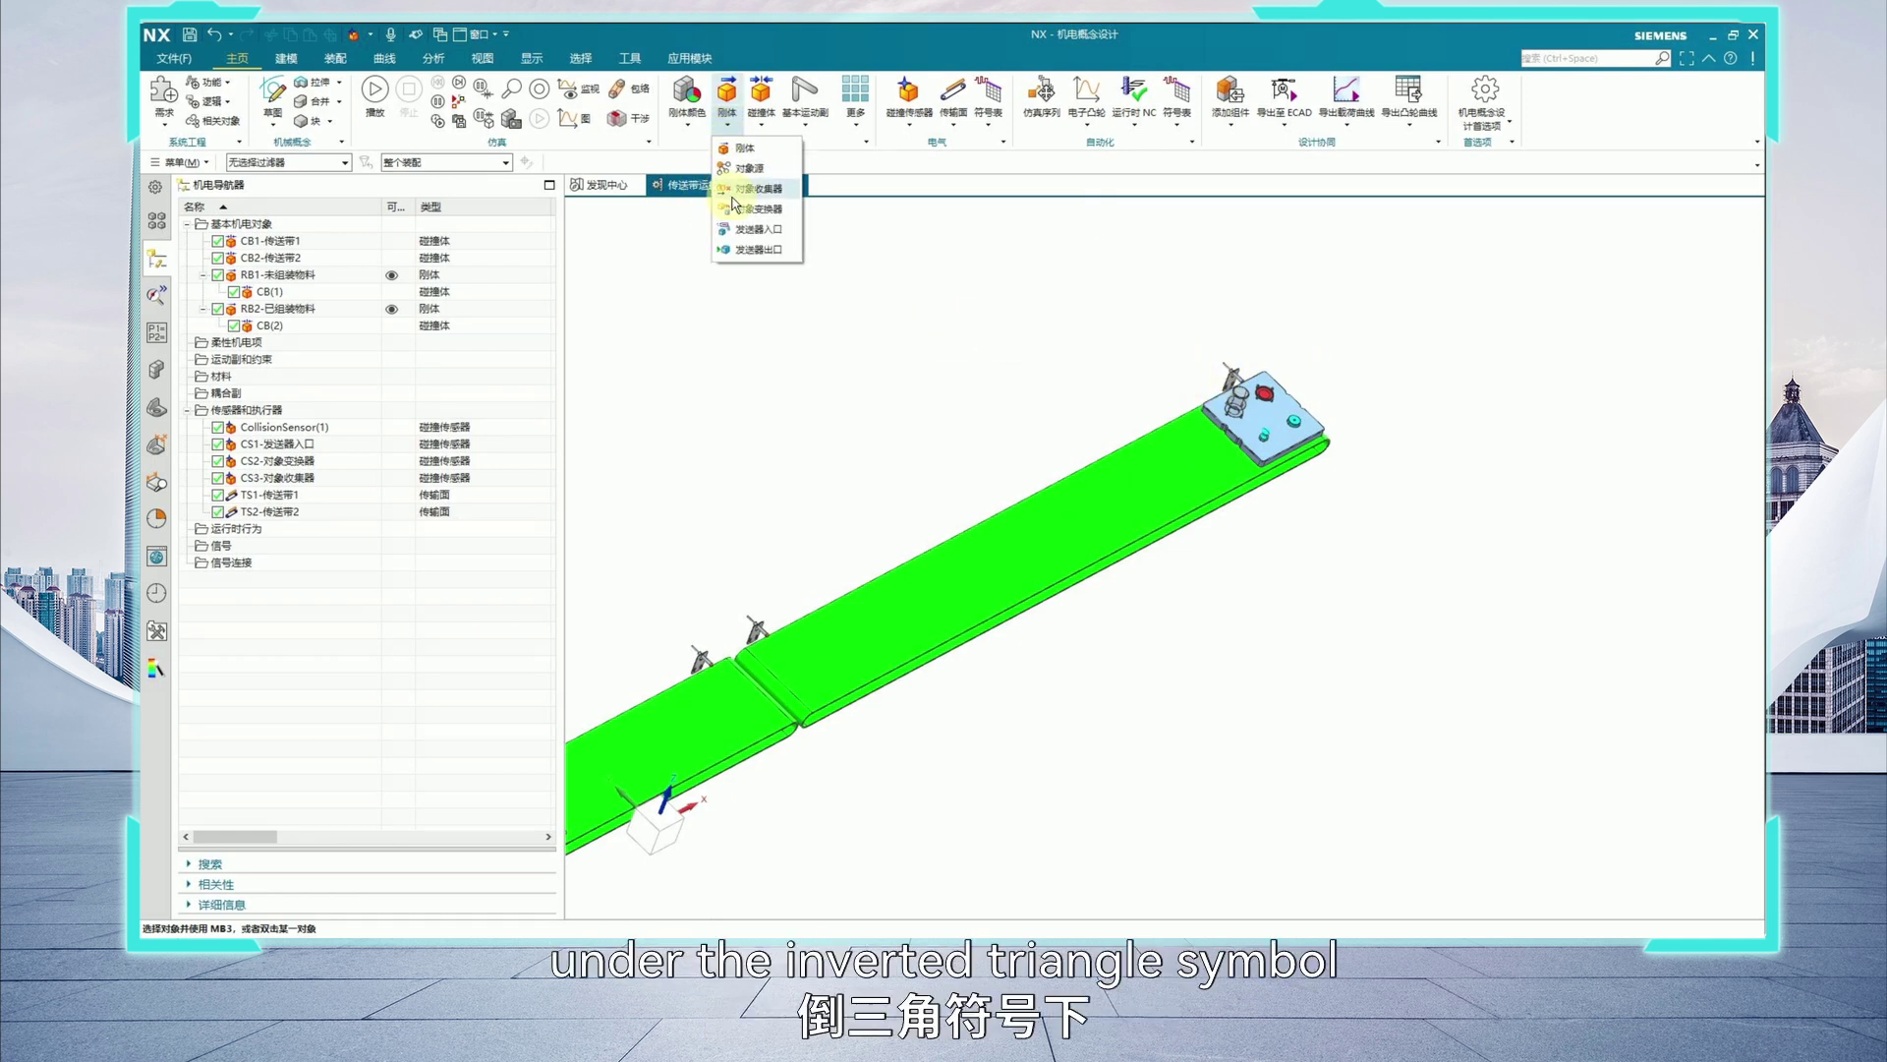
pyautogui.click(759, 229)
pyautogui.scroll(-3, 982, 373)
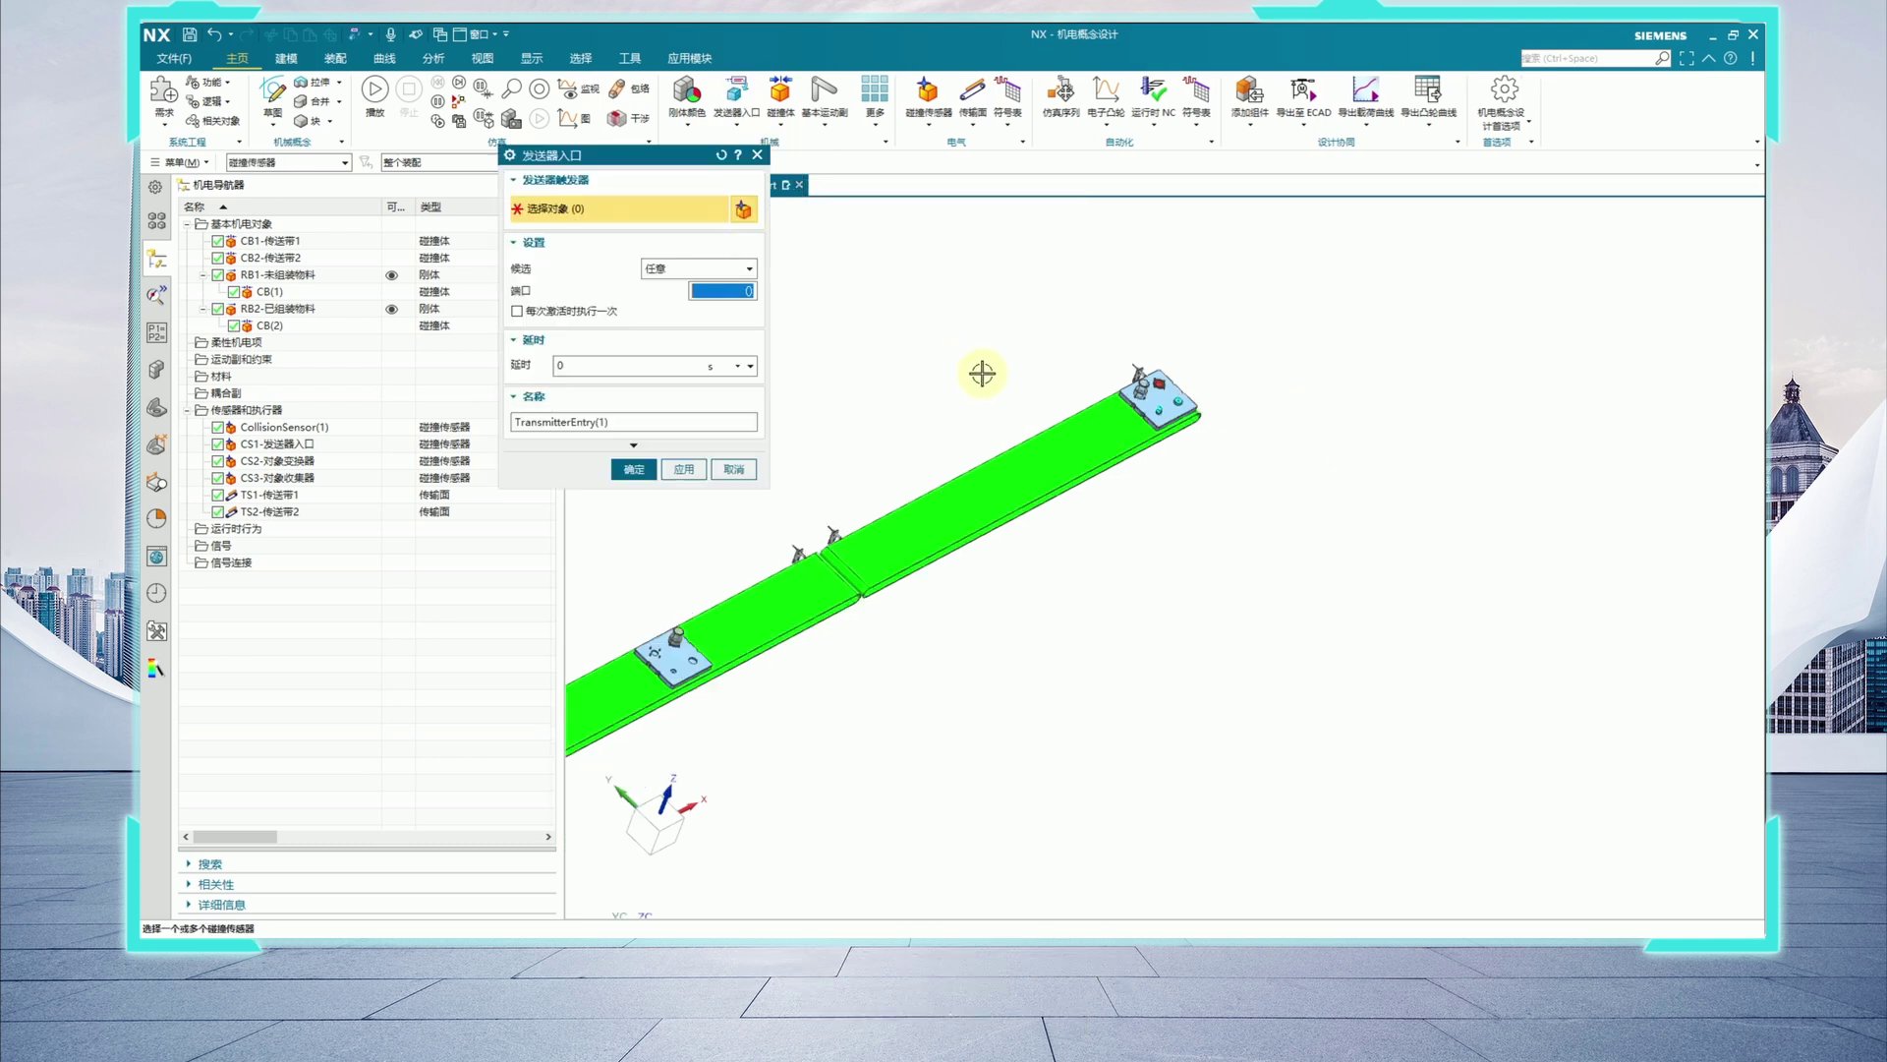
pyautogui.scroll(-2, 914, 420)
pyautogui.click(285, 444)
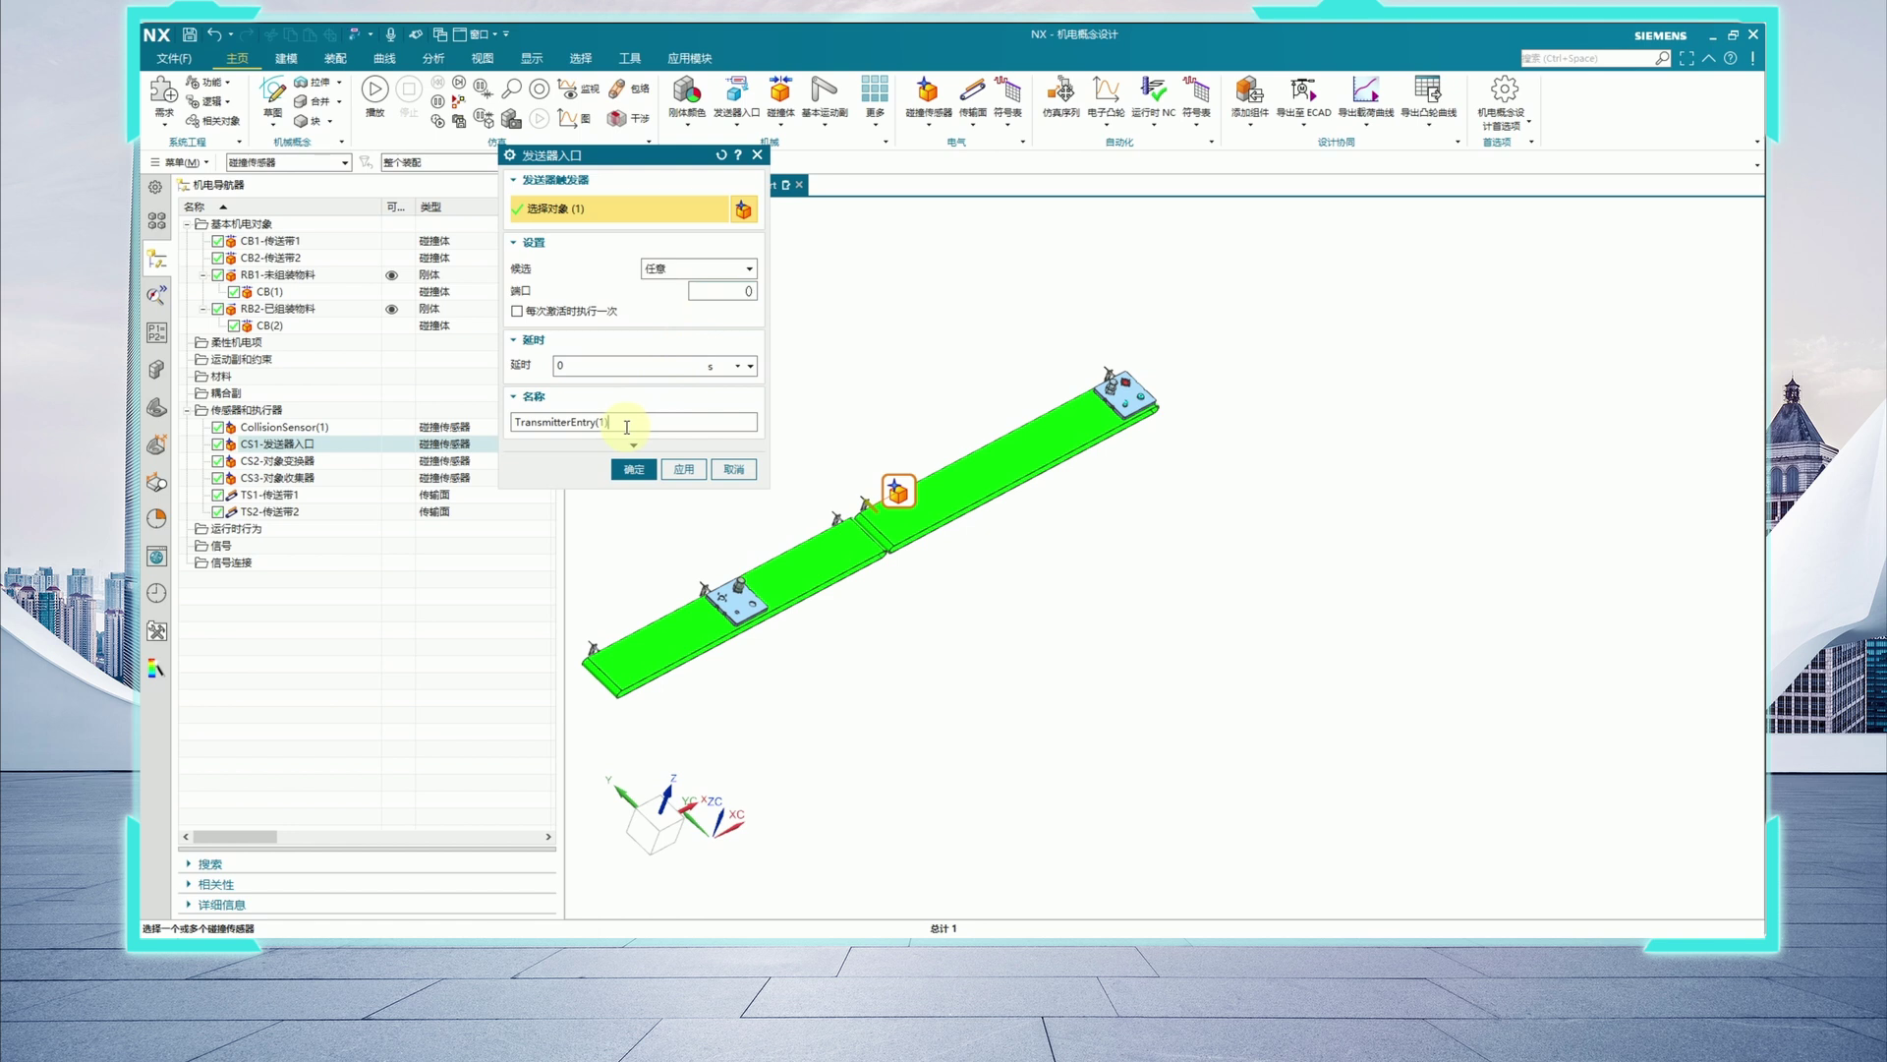
# Name the transmitter entry TransmitterEntry(1)-发送器入口 and create it.
pyautogui.write('-发送器rk')
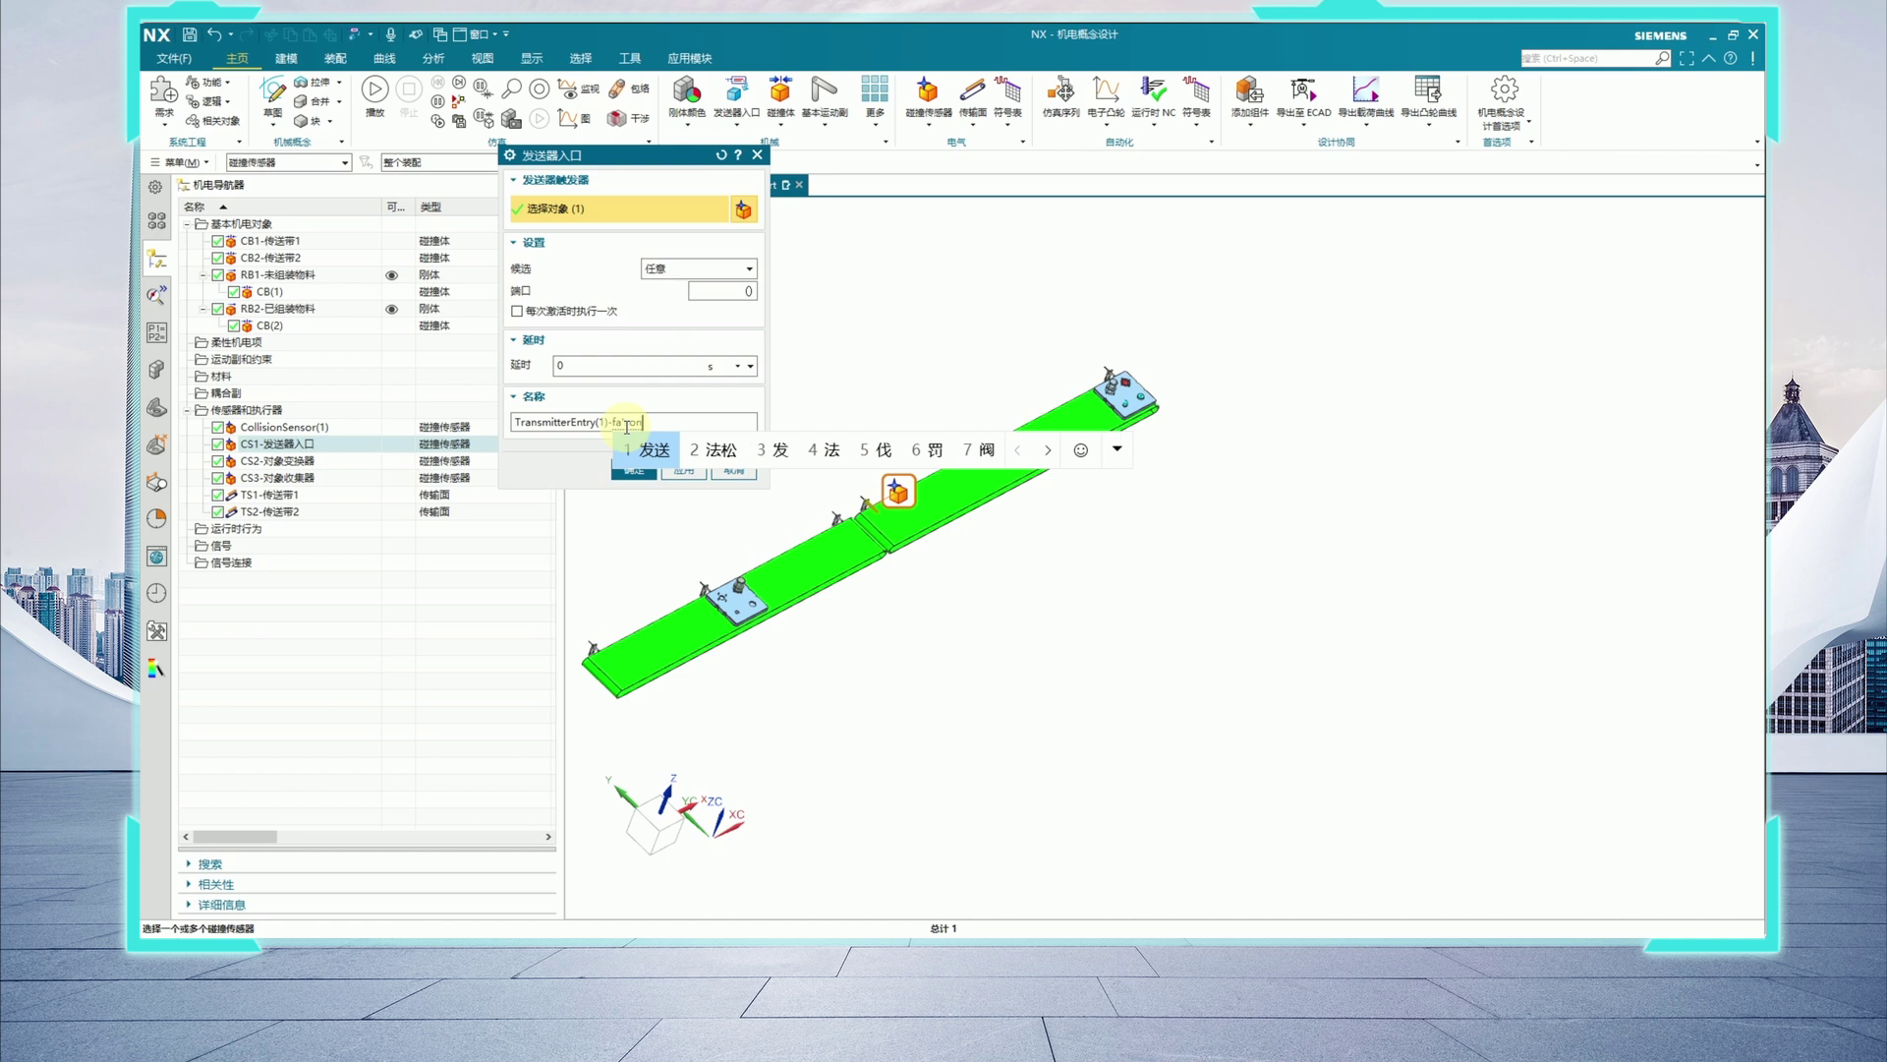
pyautogui.press('space')
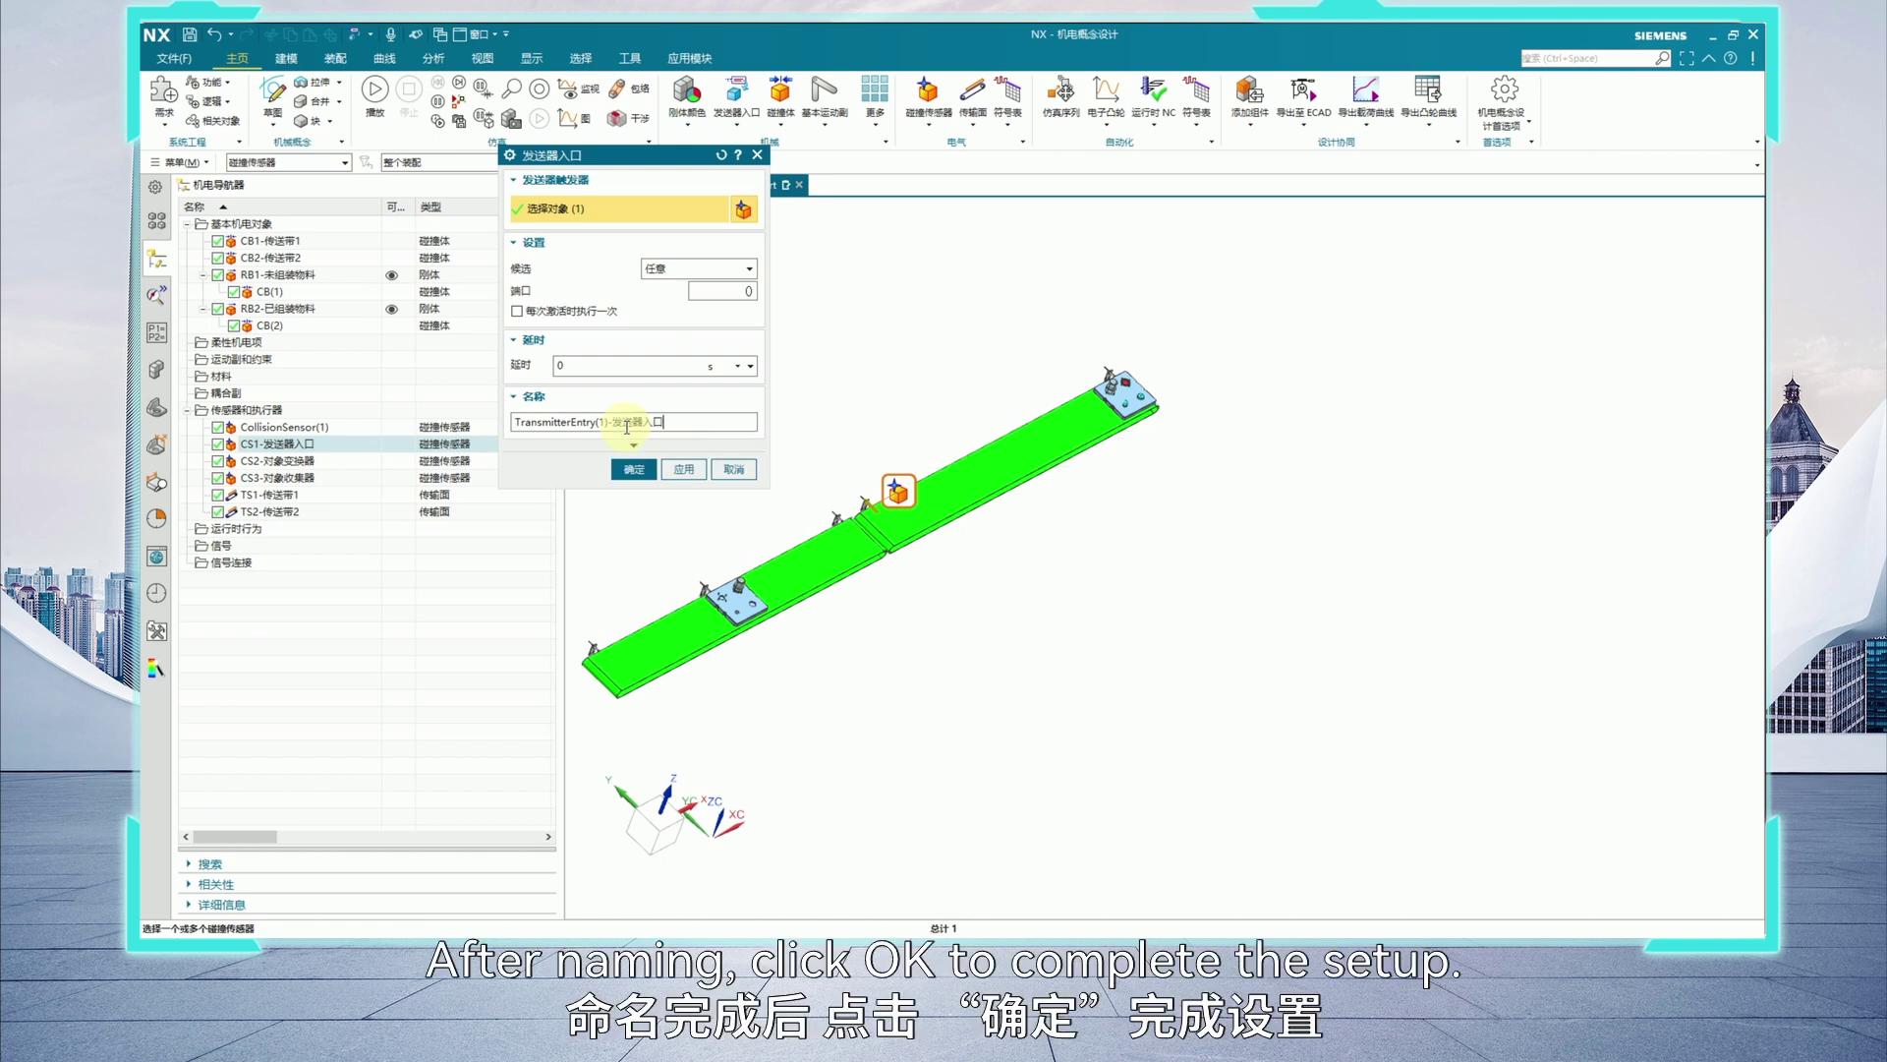
pyautogui.click(636, 471)
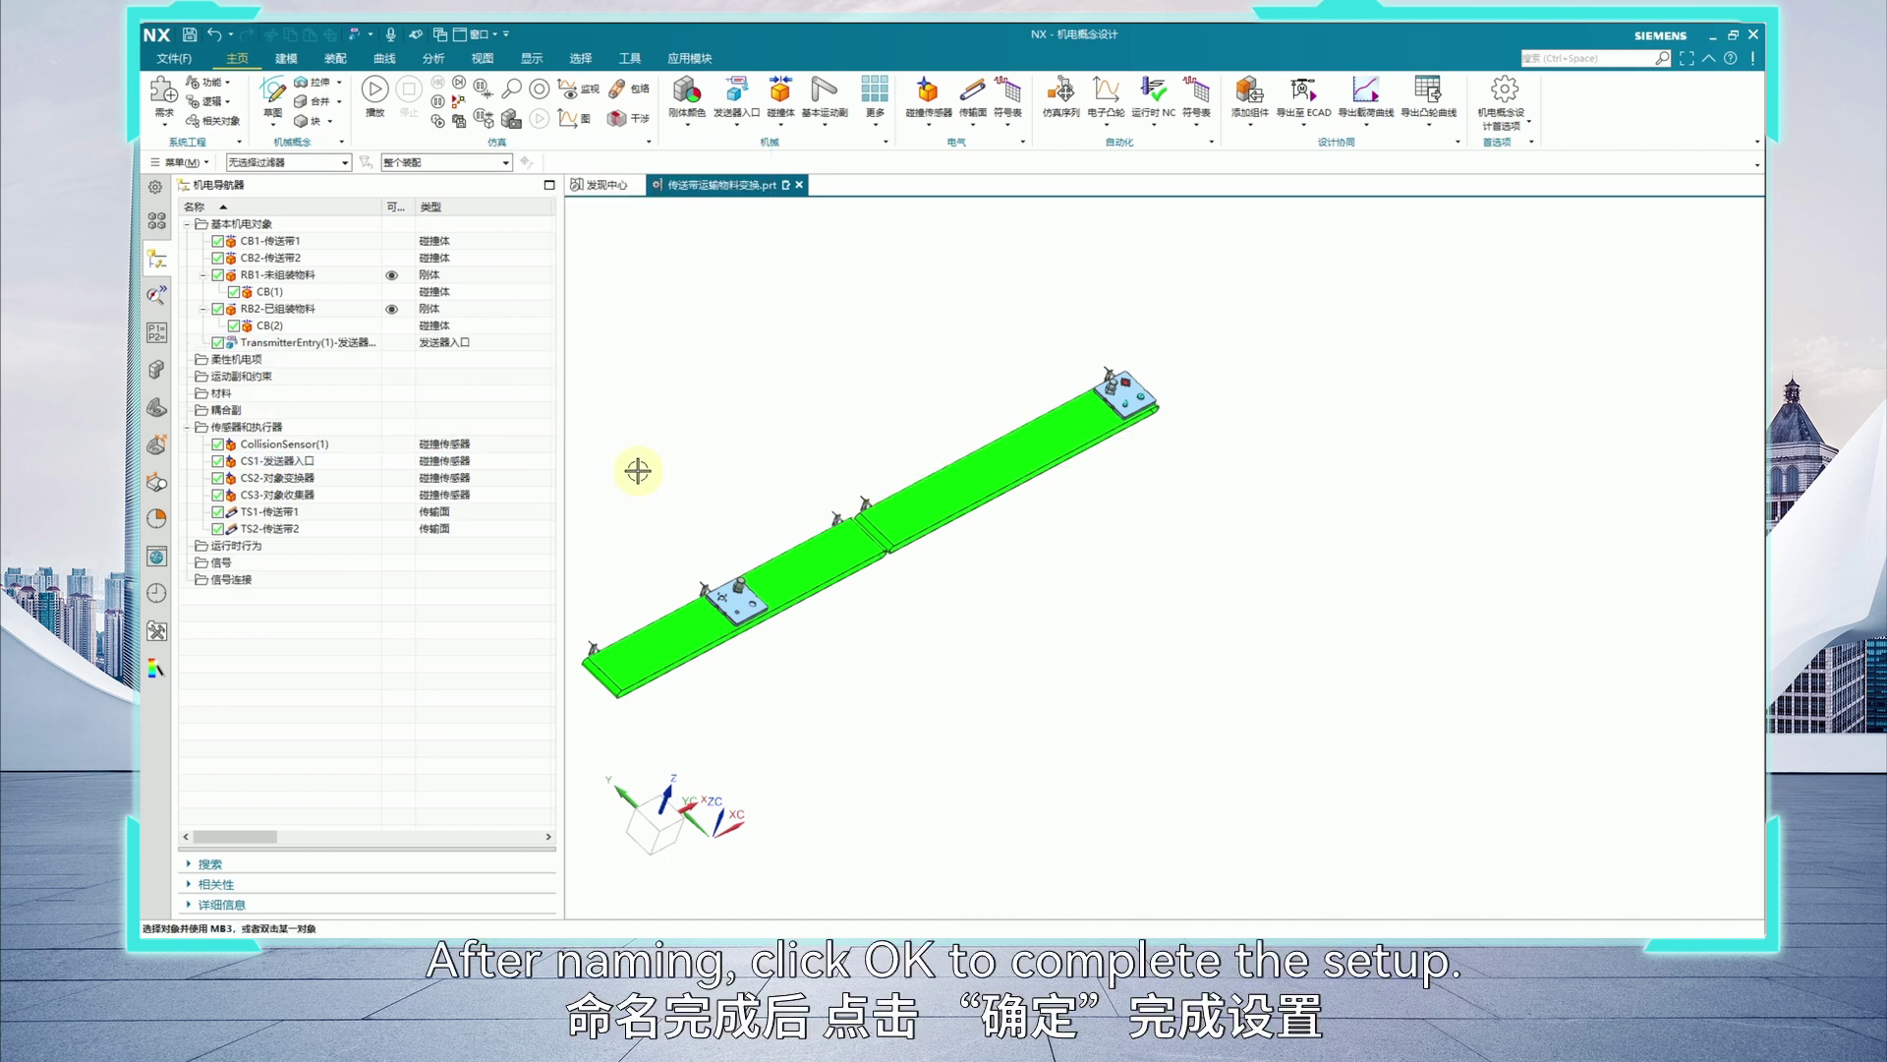
# Create a transmitter exit (发送器出口) with its point at the centre of the cylinder end face on the sensor at the left conveyor's start.
pyautogui.click(738, 126)
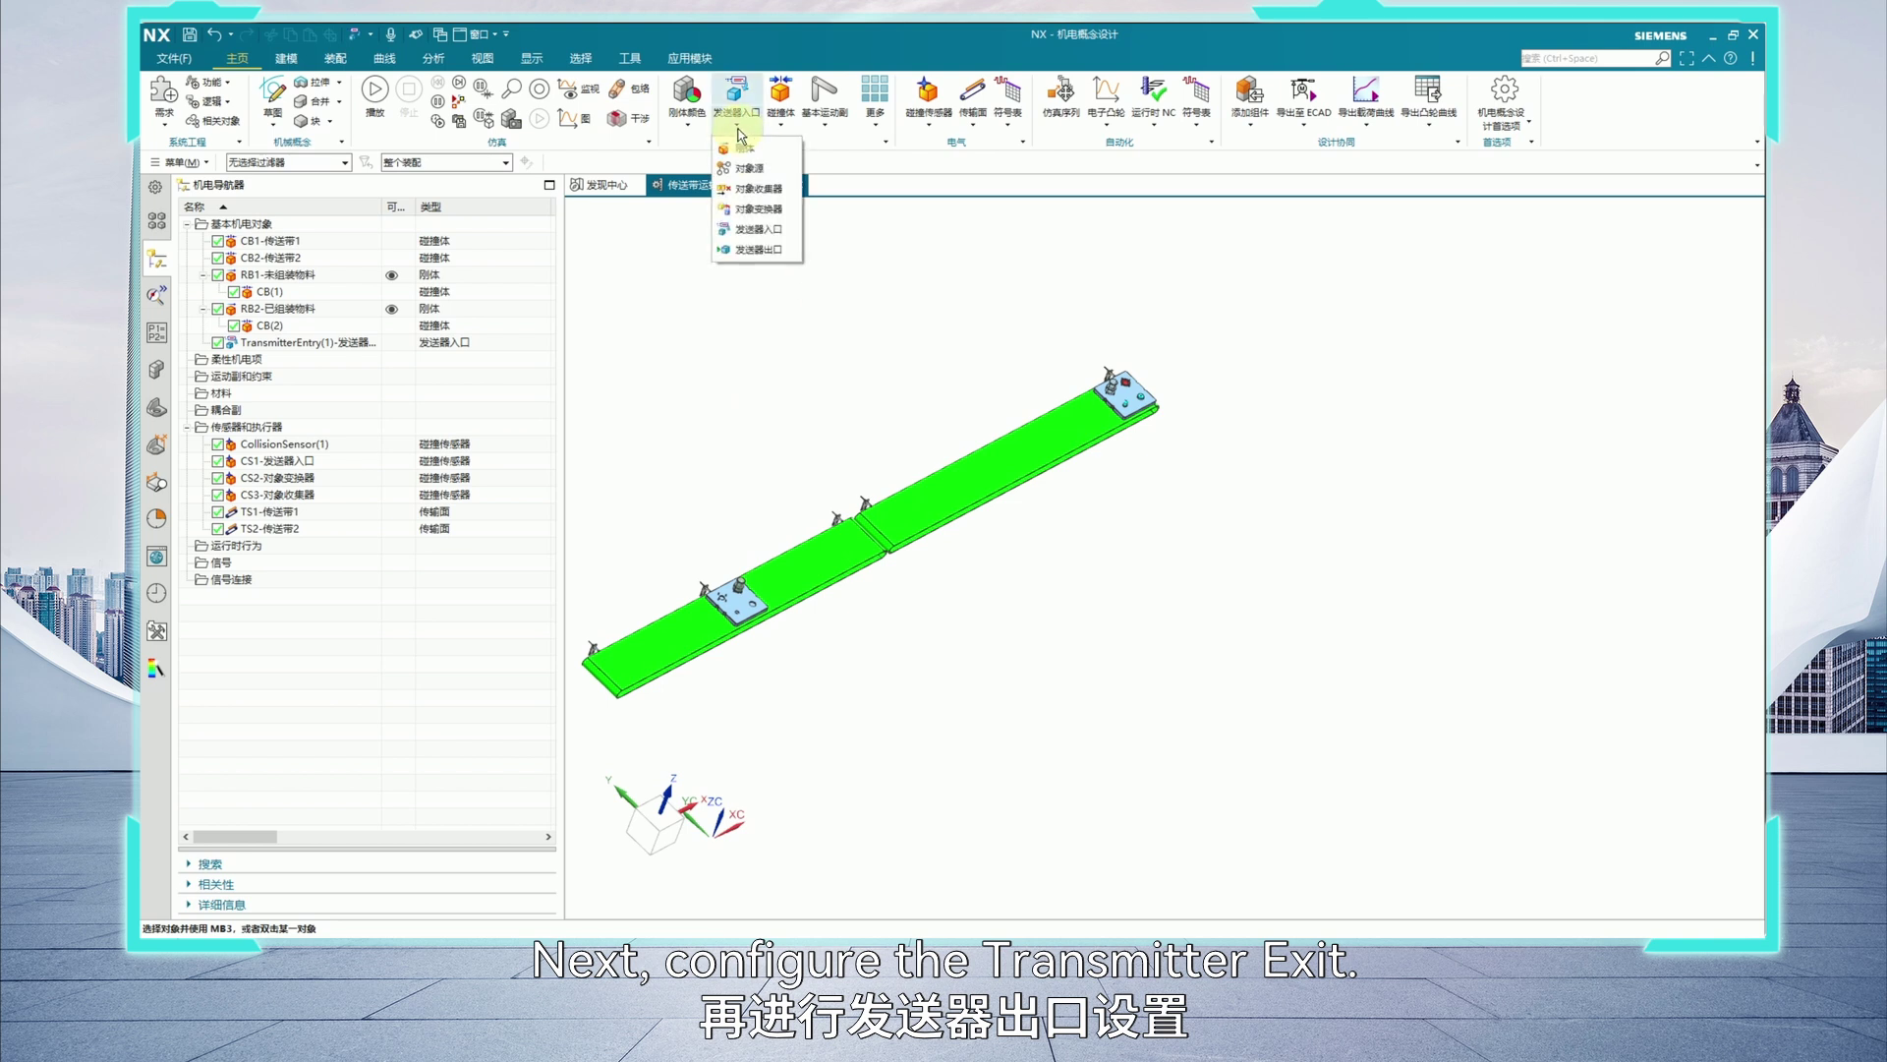
pyautogui.click(747, 249)
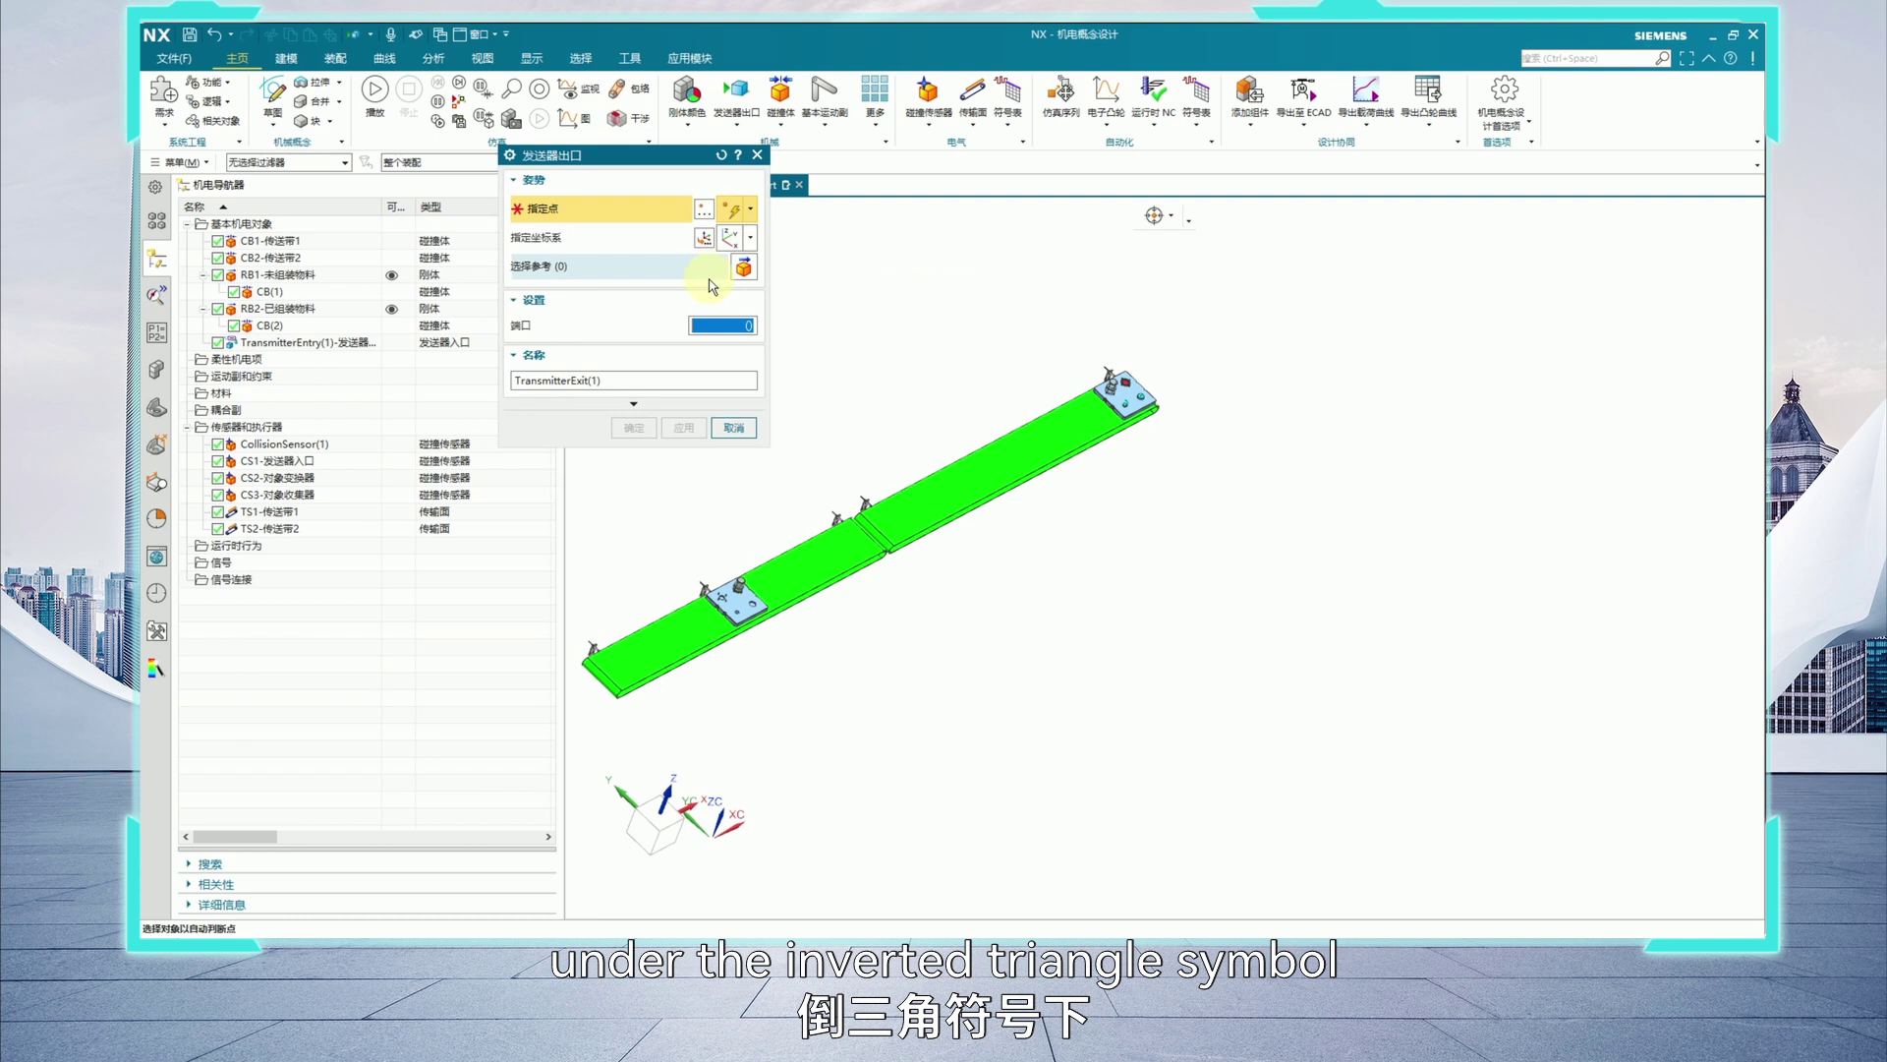
pyautogui.scroll(5, 905, 462)
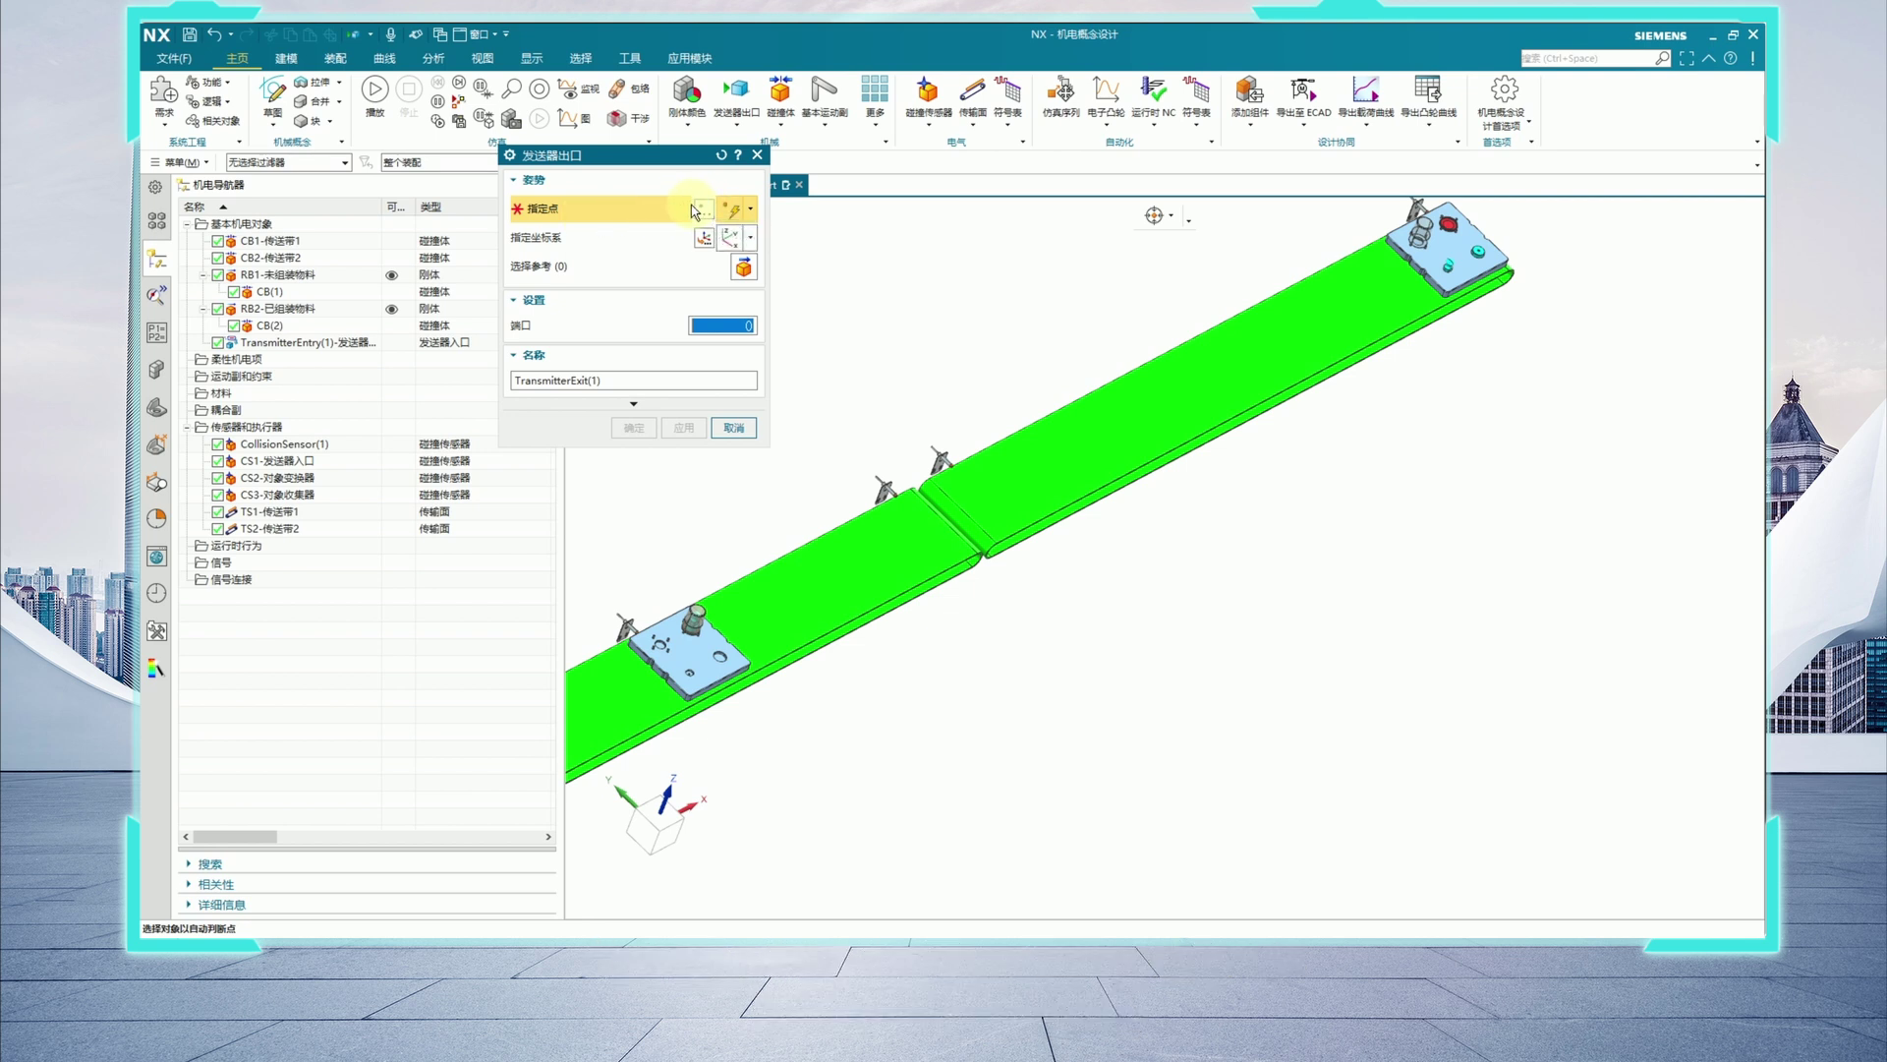
pyautogui.scroll(2, 886, 497)
pyautogui.scroll(-3, 1192, 523)
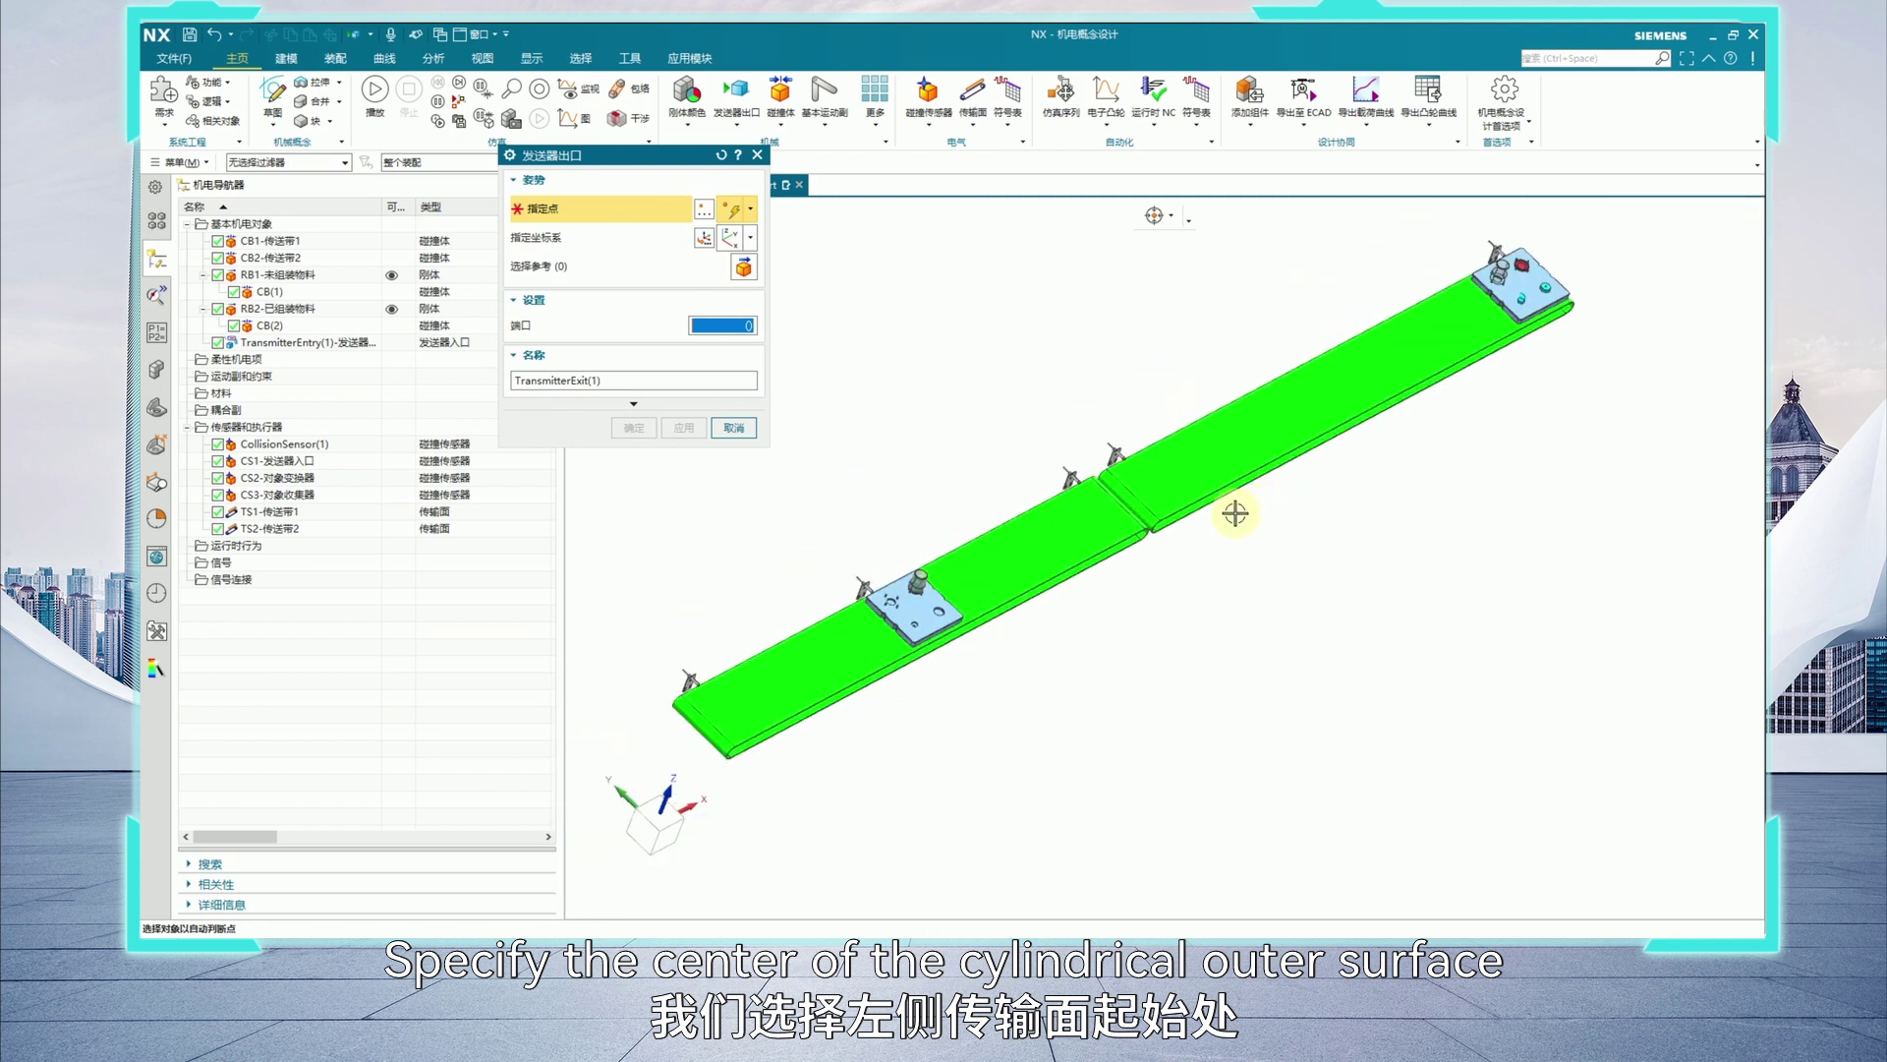
pyautogui.scroll(2, 1098, 505)
pyautogui.scroll(2, 1091, 491)
pyautogui.scroll(3, 1072, 454)
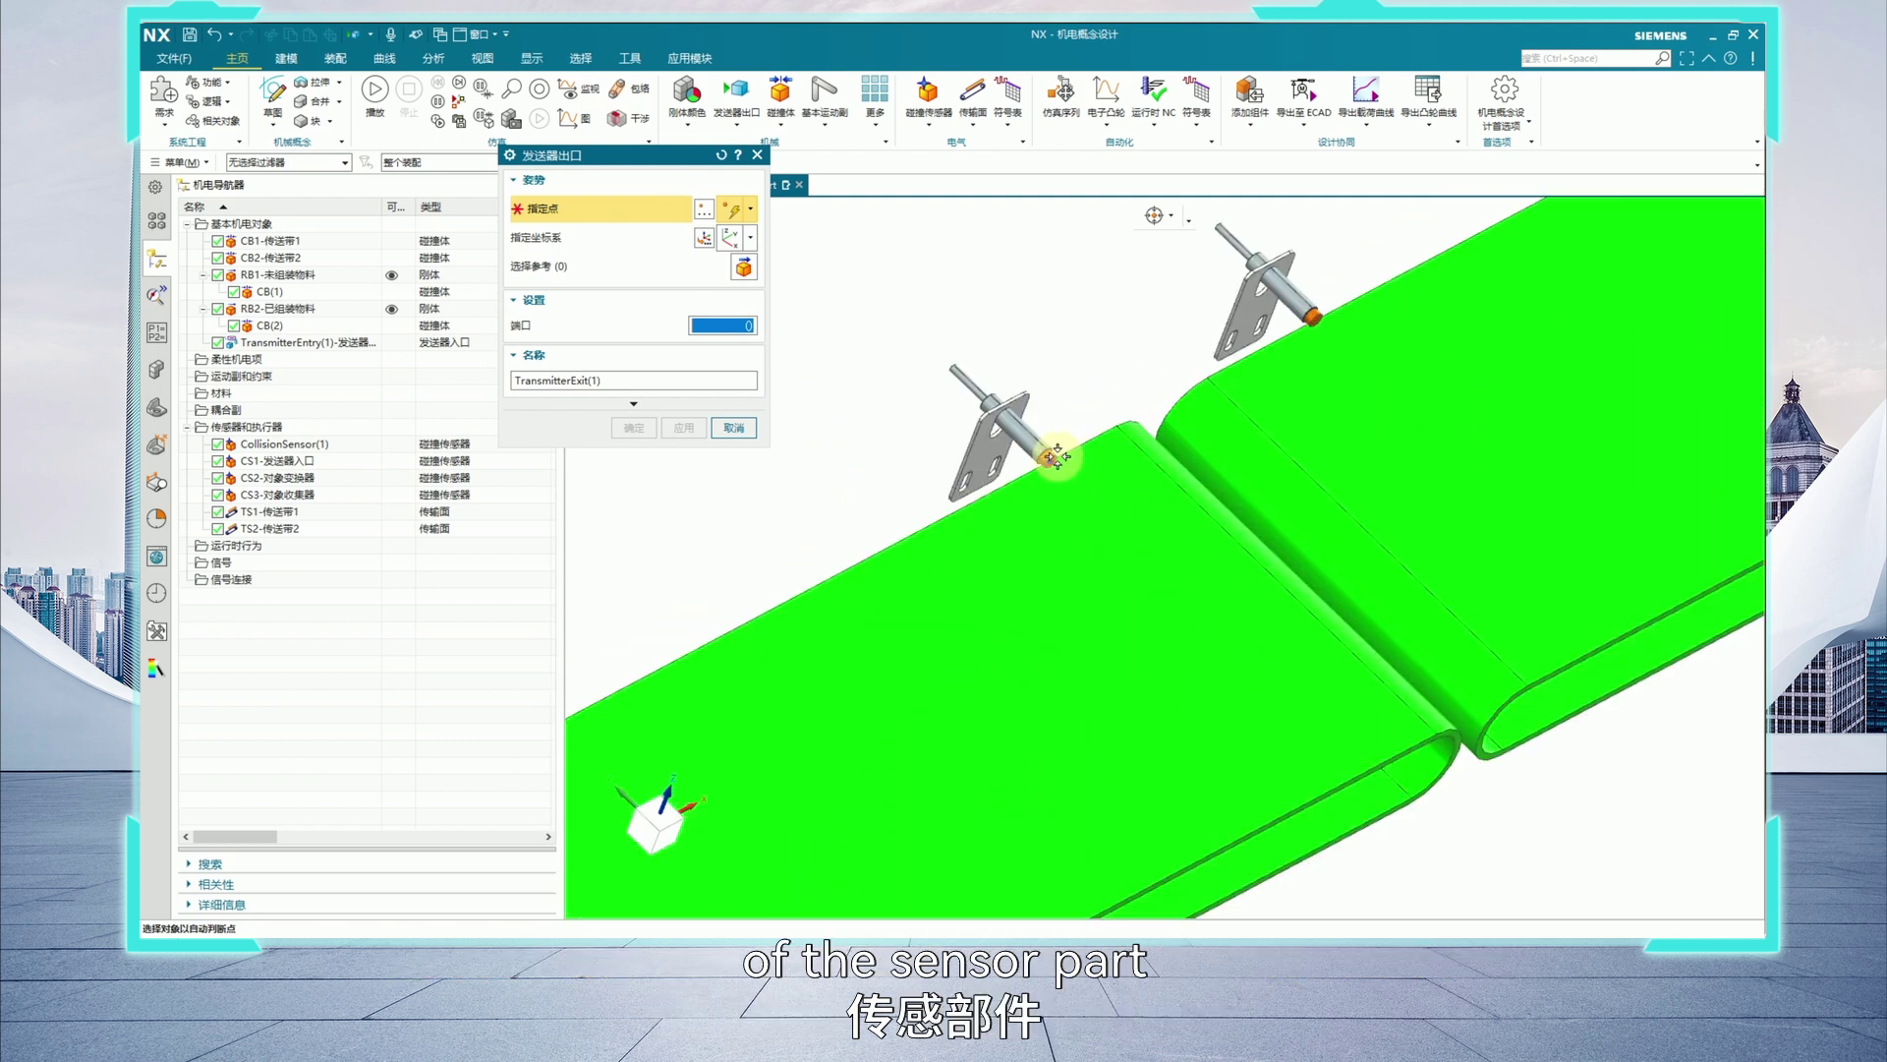
pyautogui.scroll(3, 1048, 455)
pyautogui.click(1047, 455)
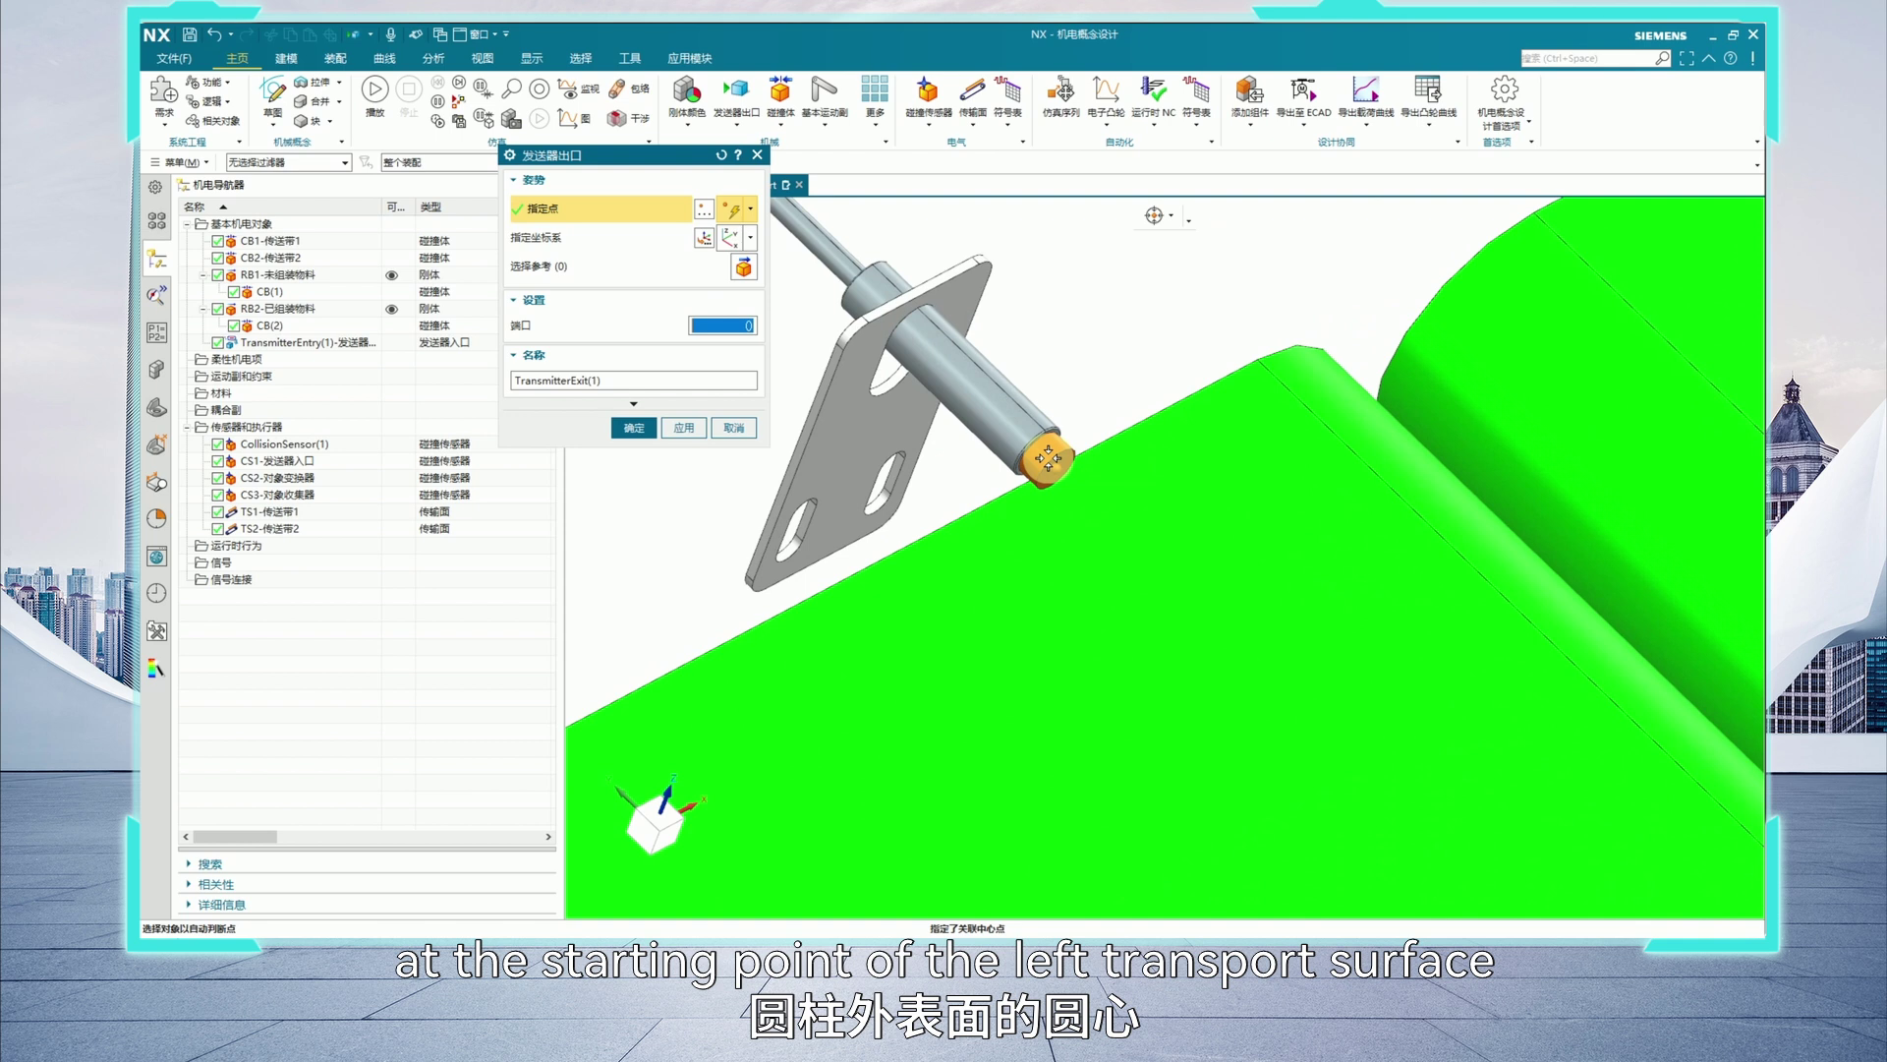
pyautogui.click(642, 428)
# Run the simulation to check the material's transfer to the transmitter exit point, and stop it.
pyautogui.click(372, 115)
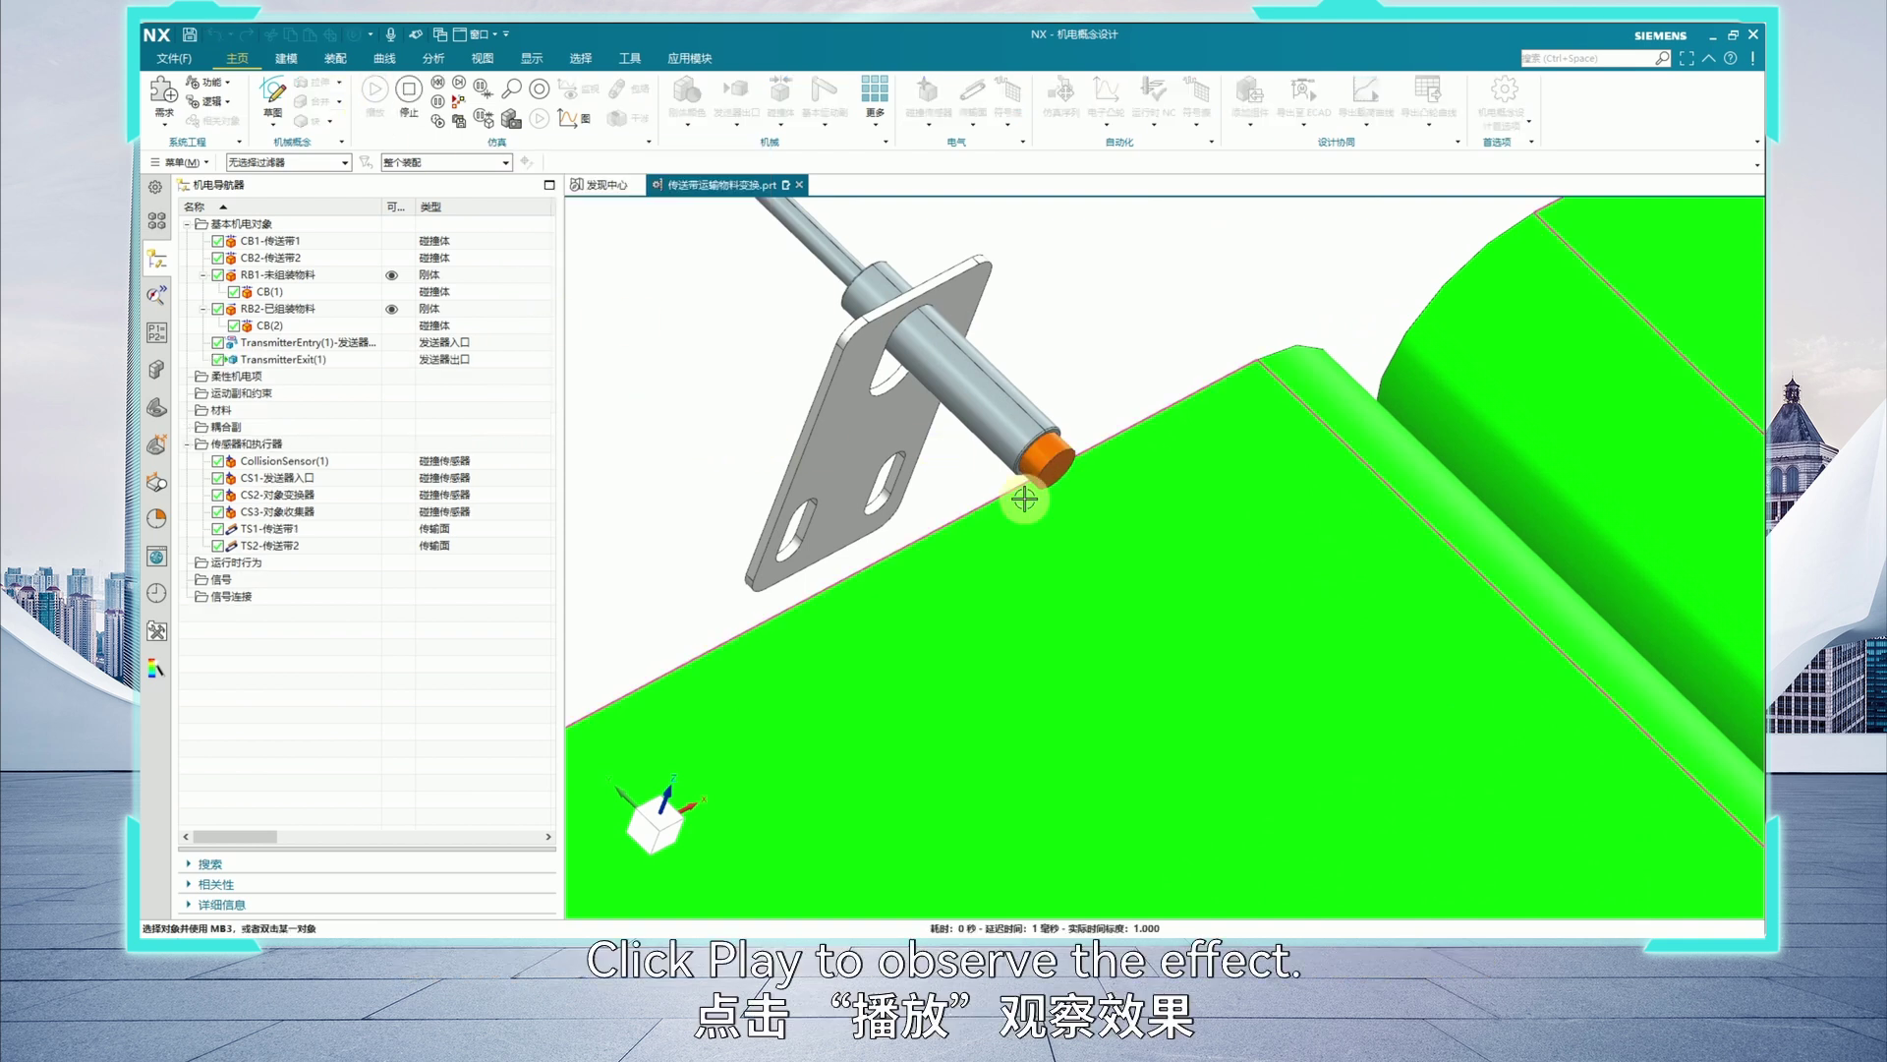
pyautogui.scroll(-10, 1071, 518)
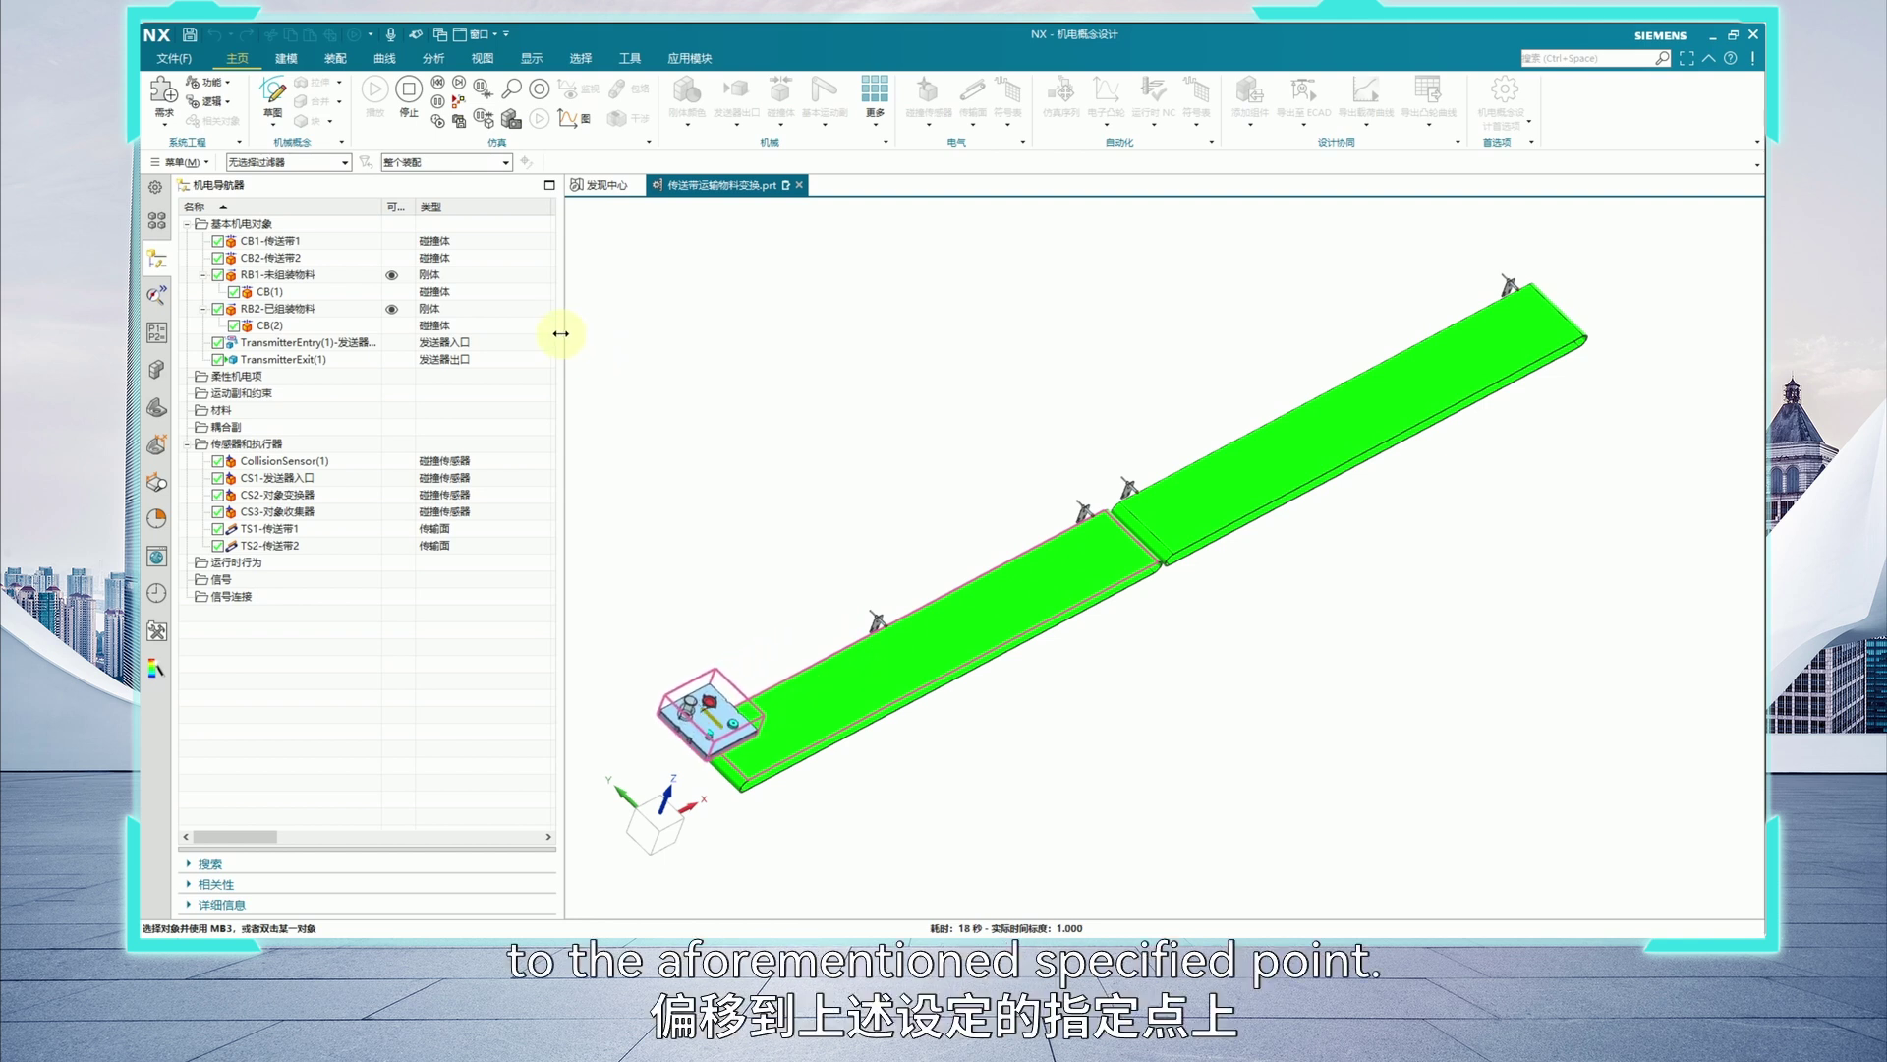
pyautogui.click(410, 89)
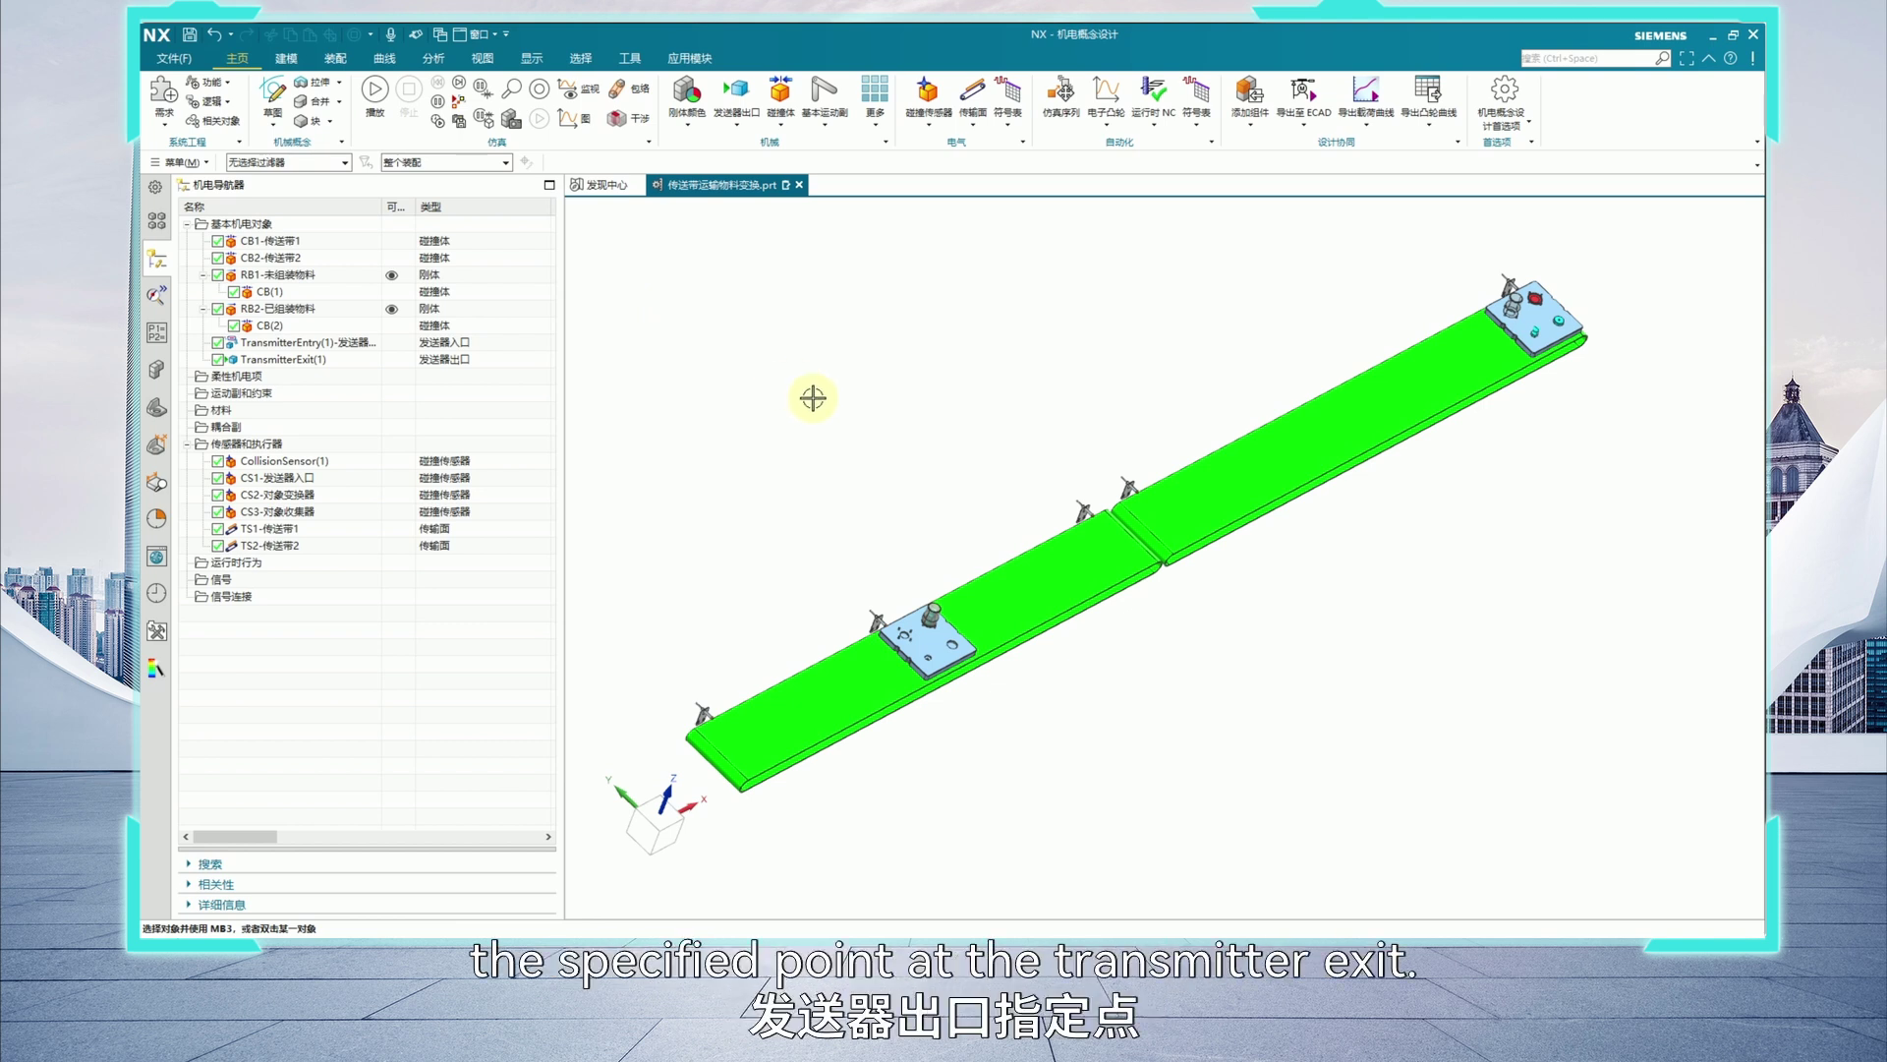
# Examine the conveyors and the tray of the unassembled material (RB1-未组装物料) at the right conveyor's outer end.
pyautogui.moveTo(907, 448); pyautogui.dragTo(918, 492, button='middle')
pyautogui.scroll(-1, 995, 475)
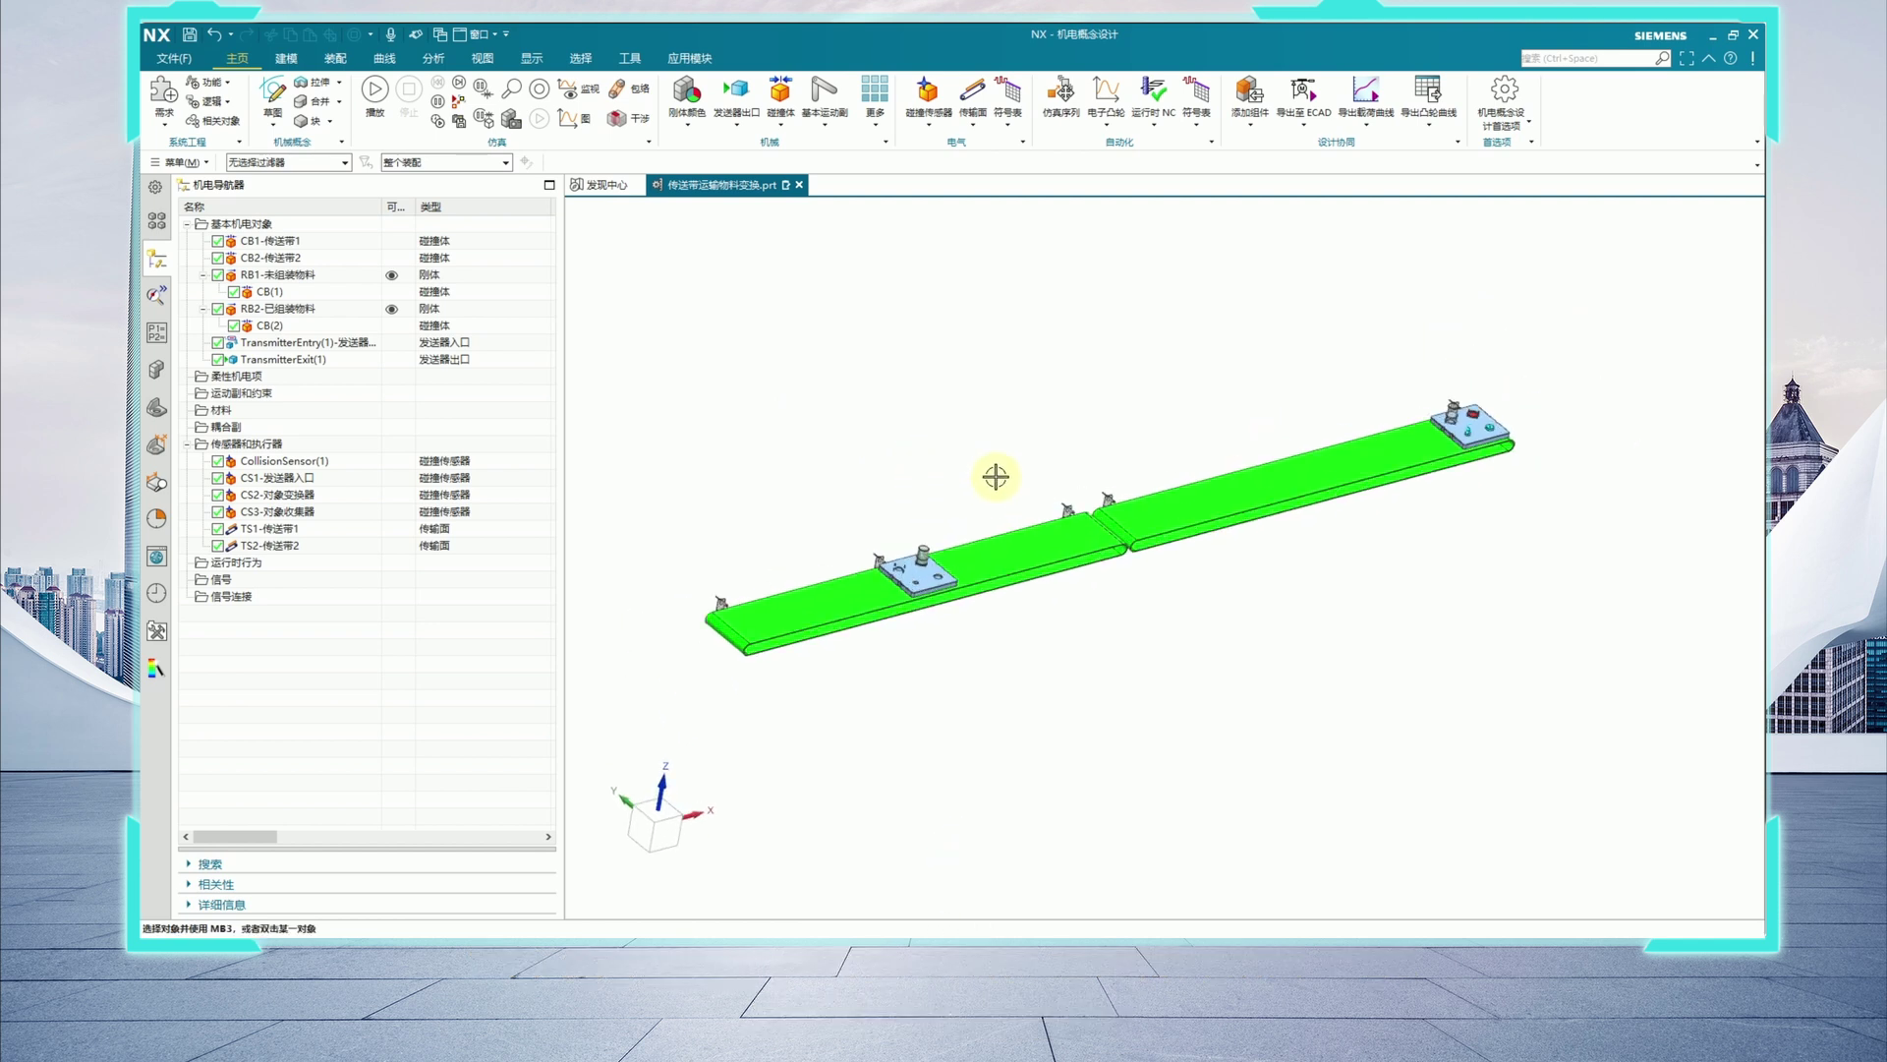
pyautogui.scroll(1, 995, 475)
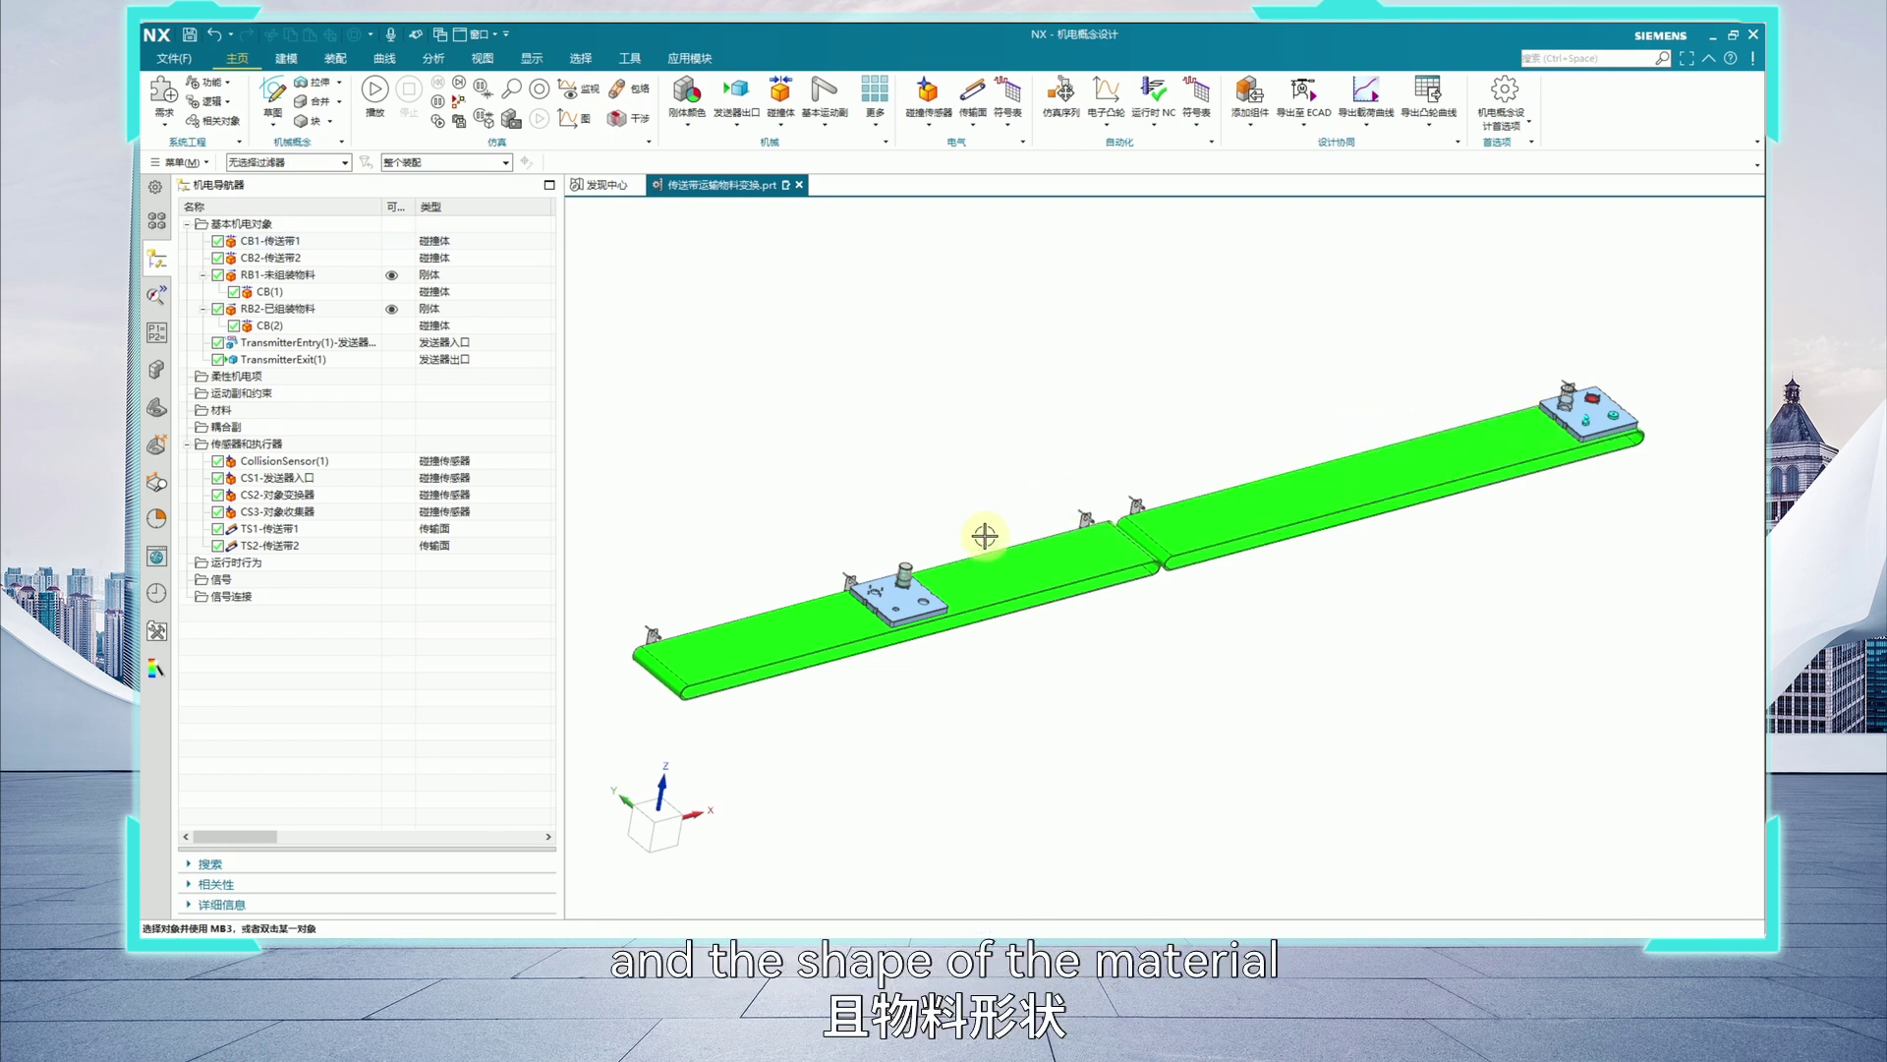
pyautogui.scroll(2, 1662, 407)
pyautogui.scroll(-4, 1635, 422)
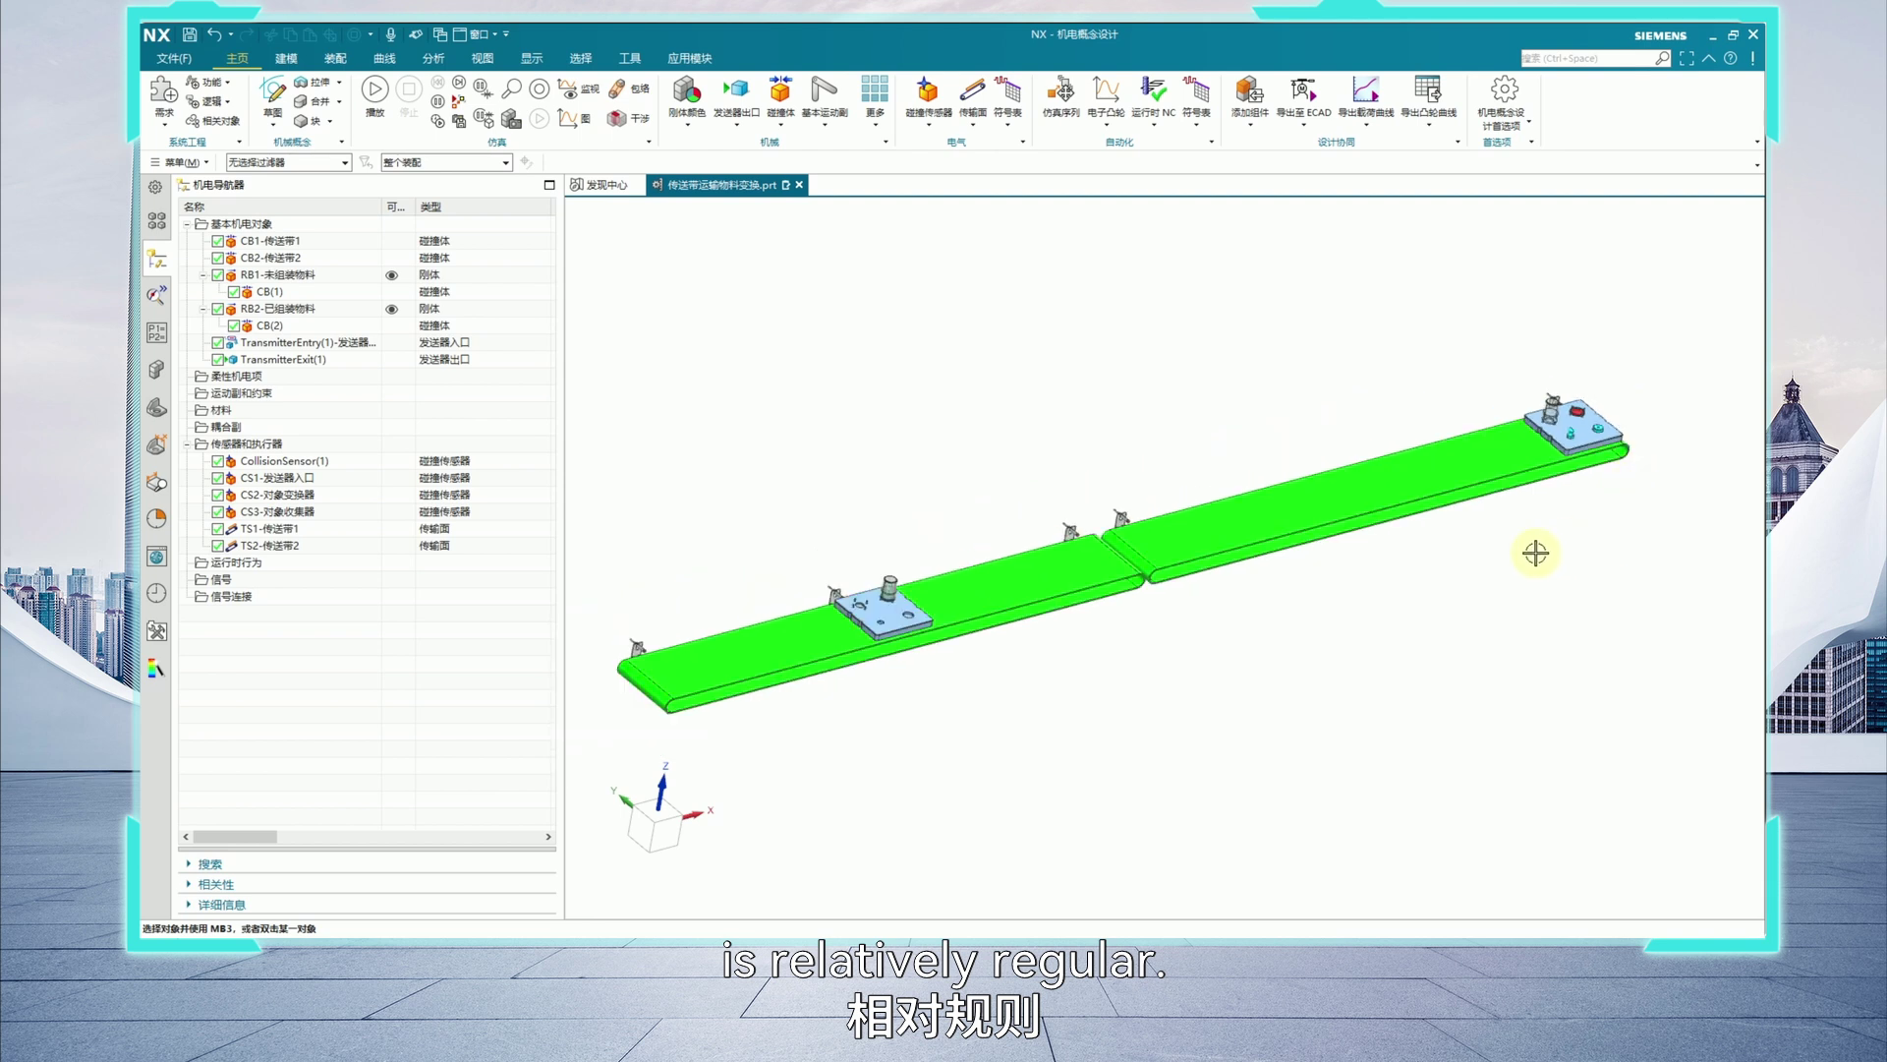
pyautogui.scroll(5, 1585, 479)
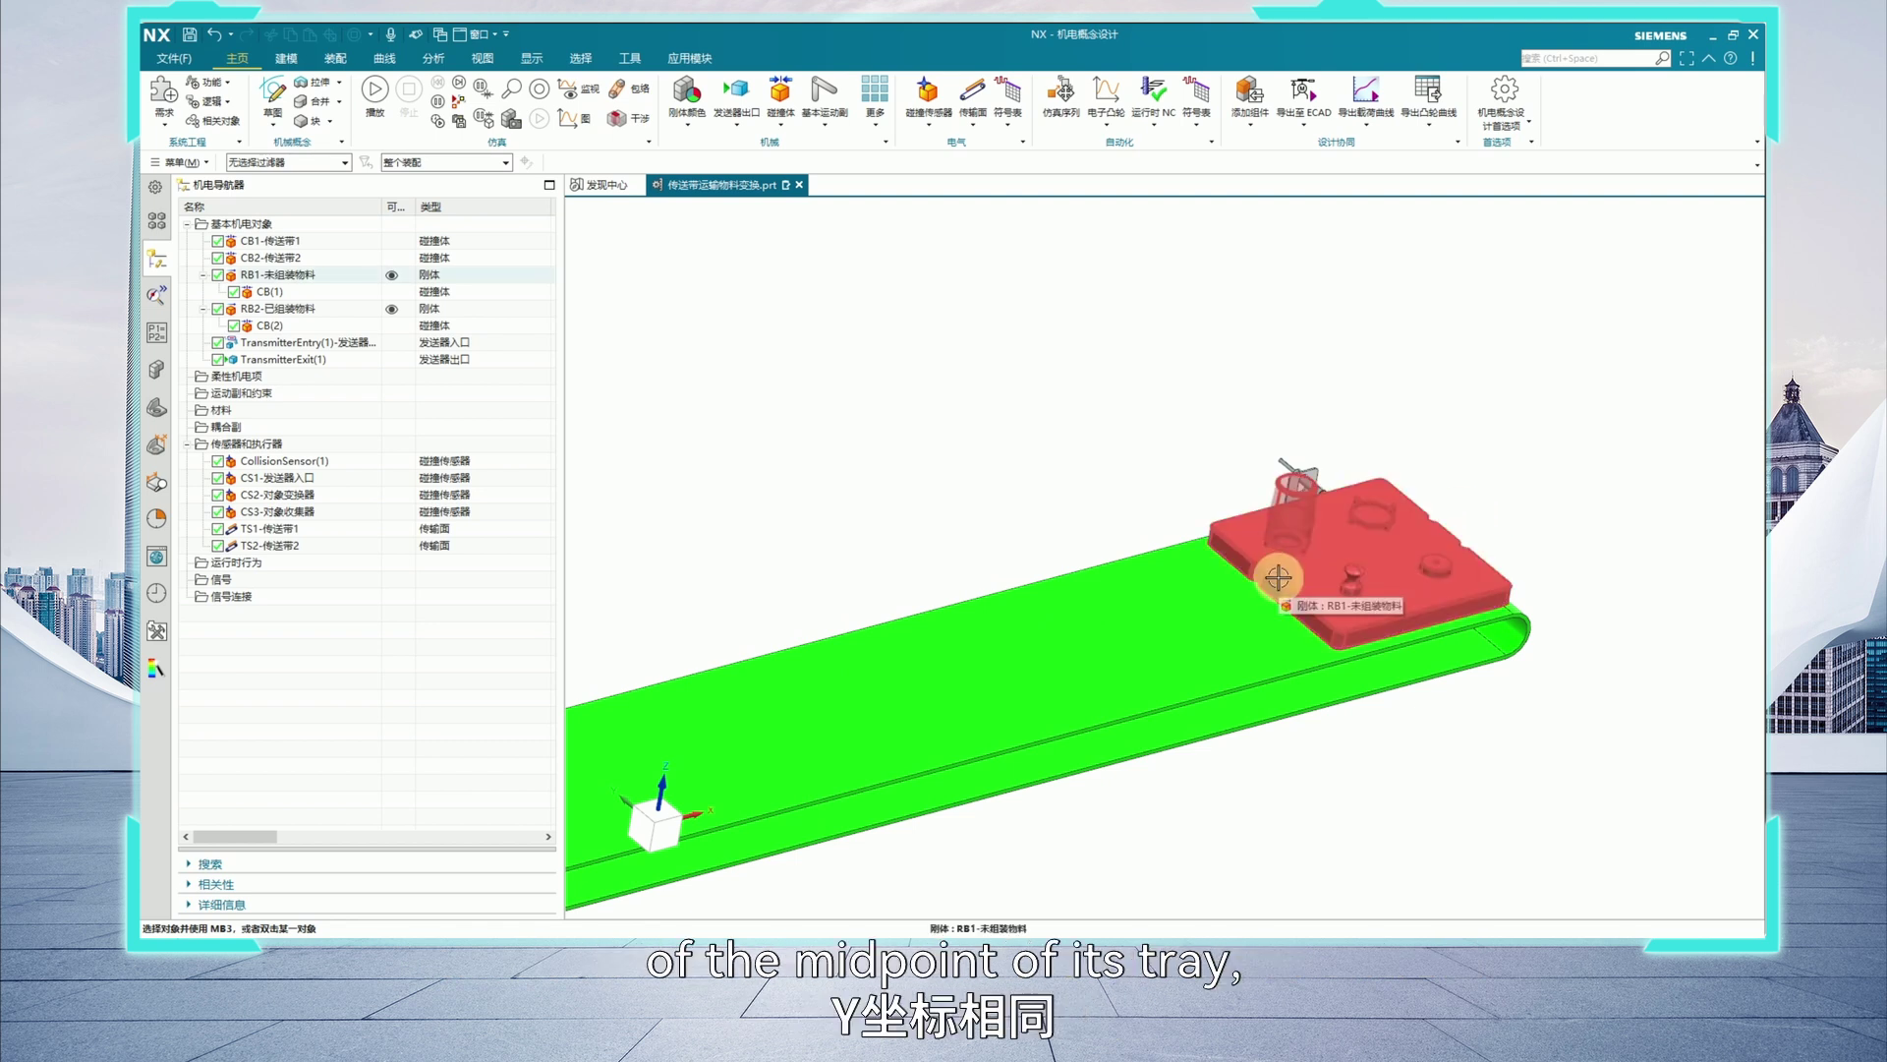
pyautogui.scroll(-5, 1242, 511)
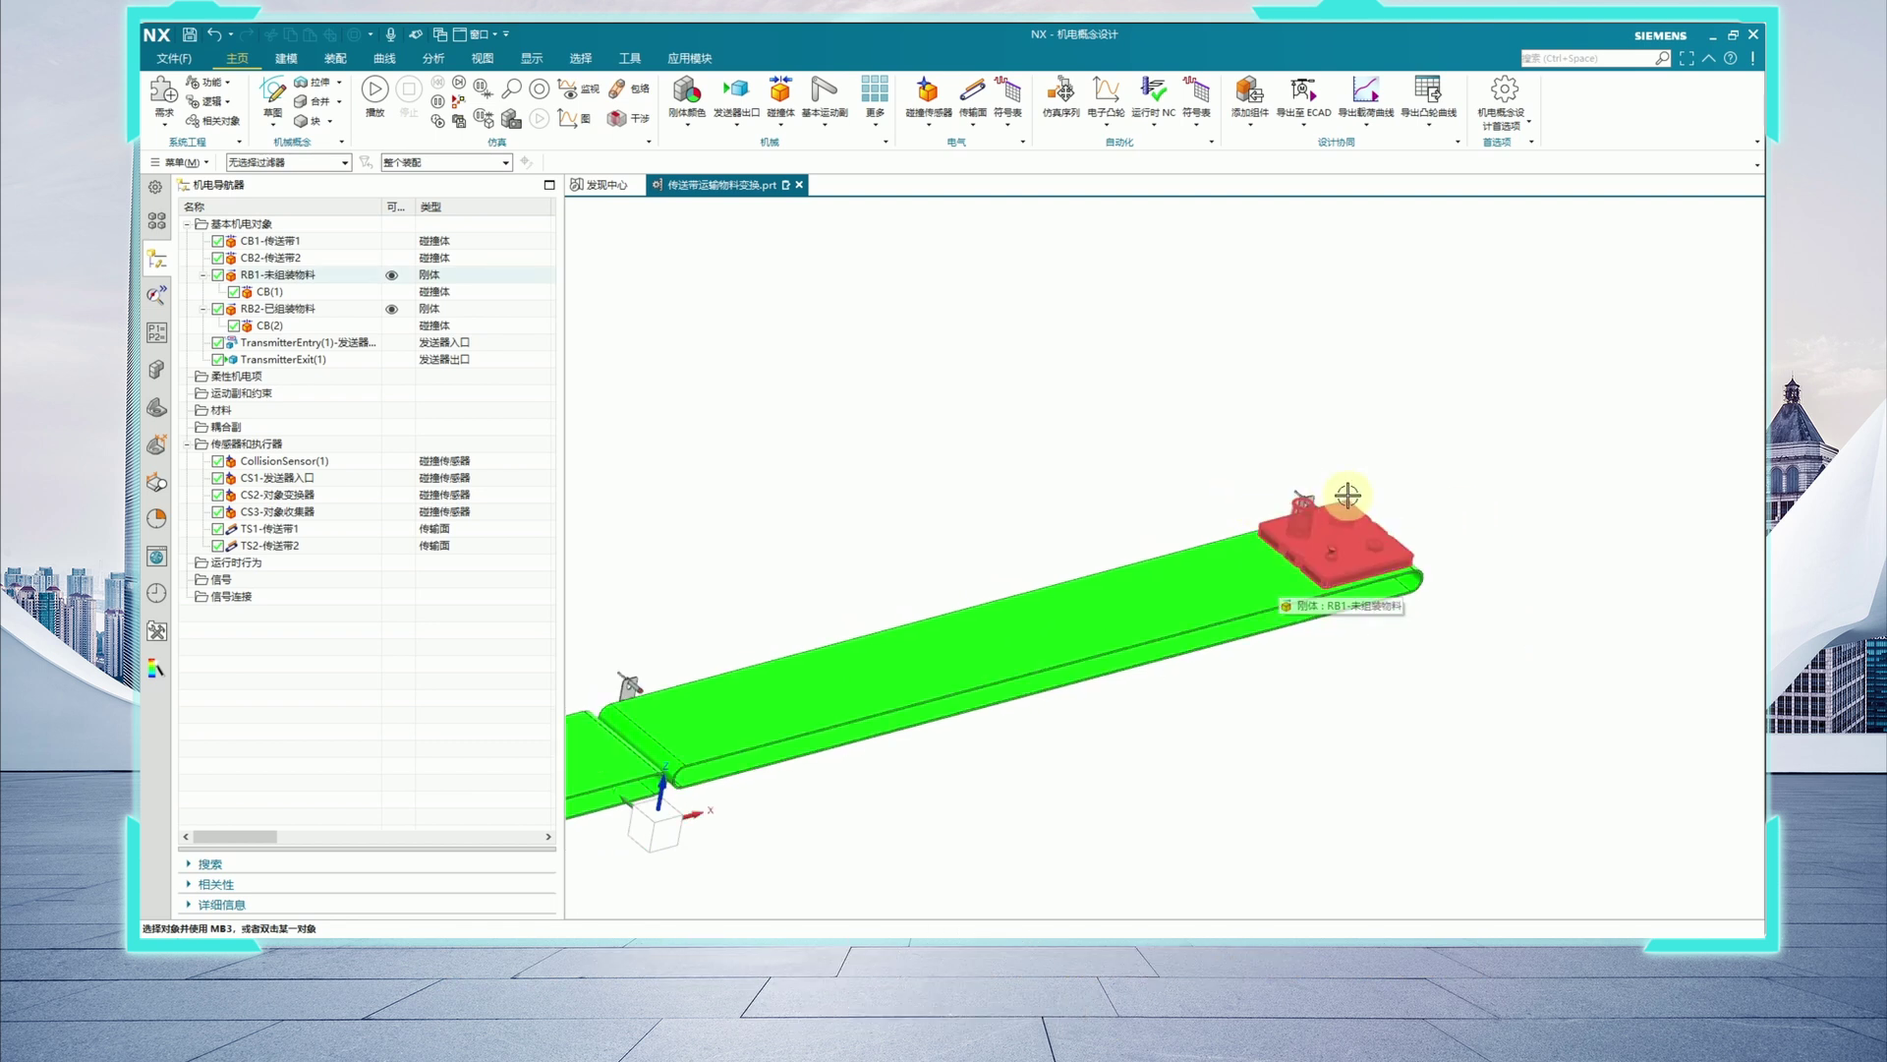
pyautogui.scroll(1, 1243, 496)
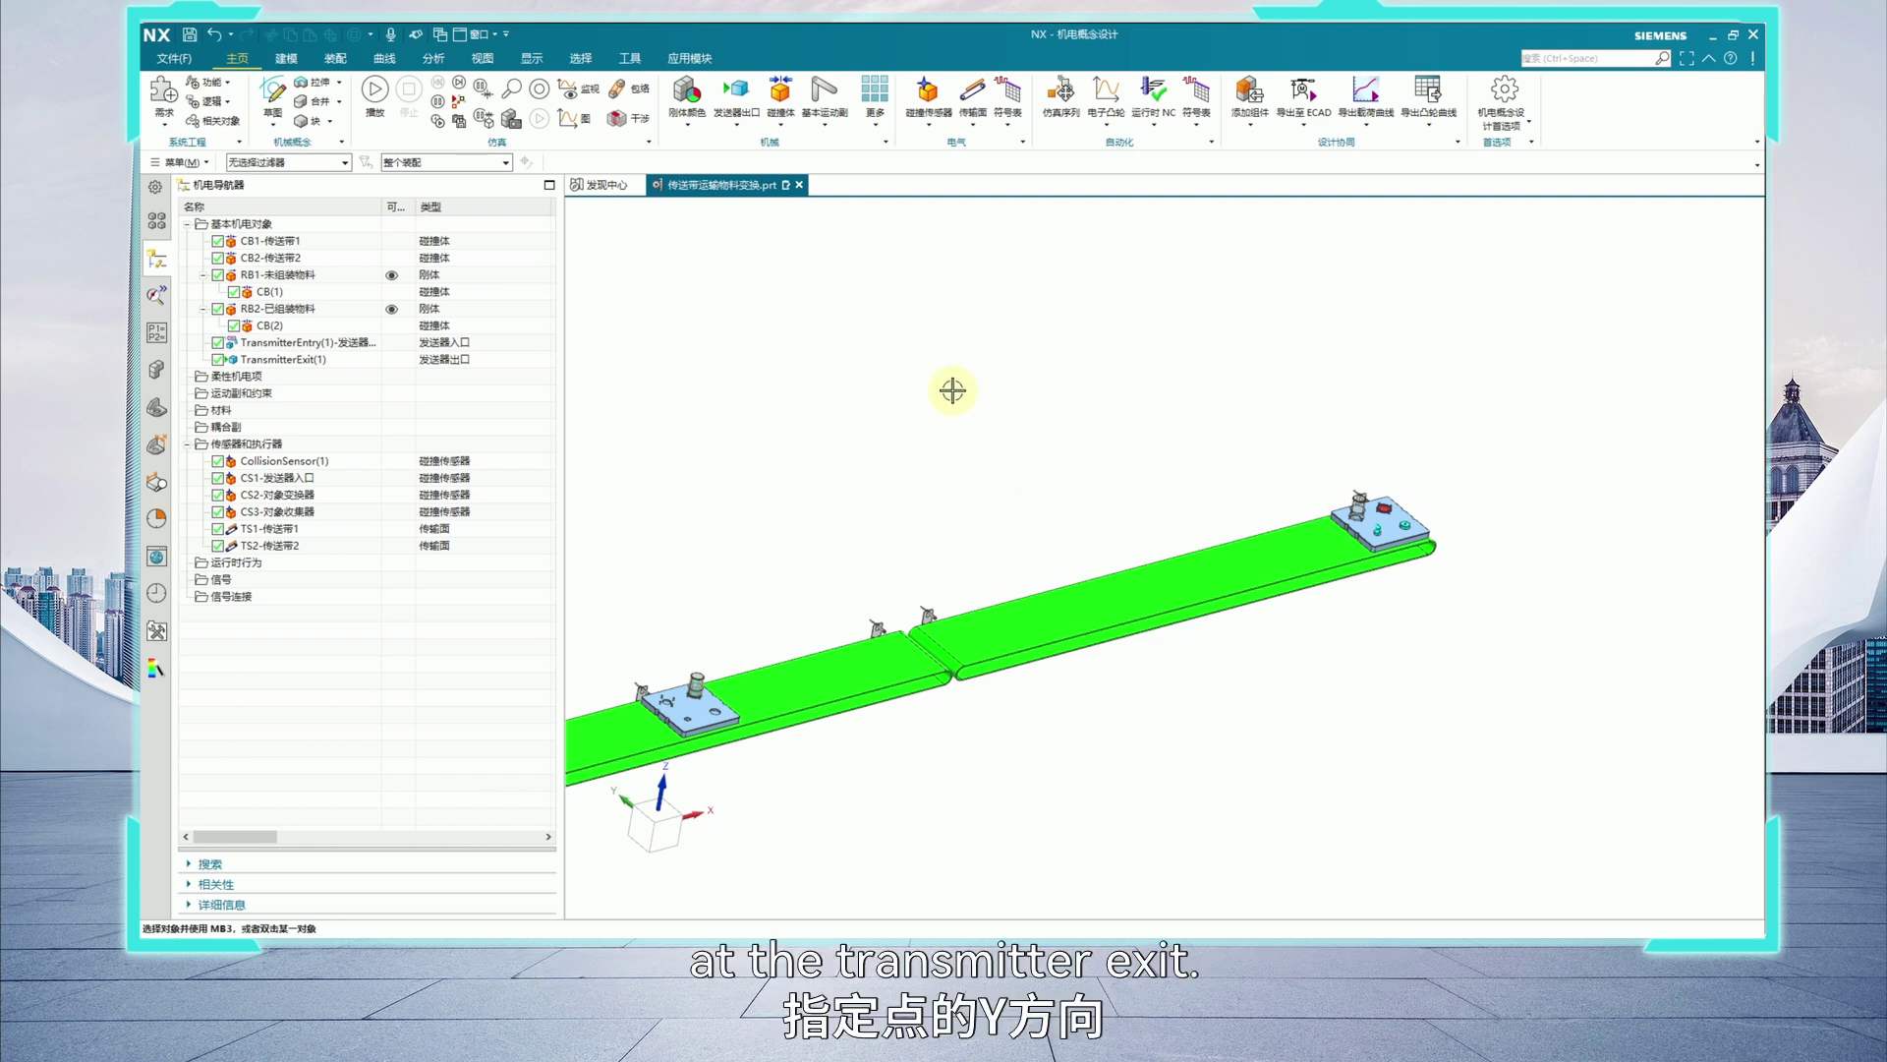
# Measure the coordinates of the midpoint of the unassembled material tray's edge in the Y direction, without keeping the measurement.
pyautogui.click(438, 62)
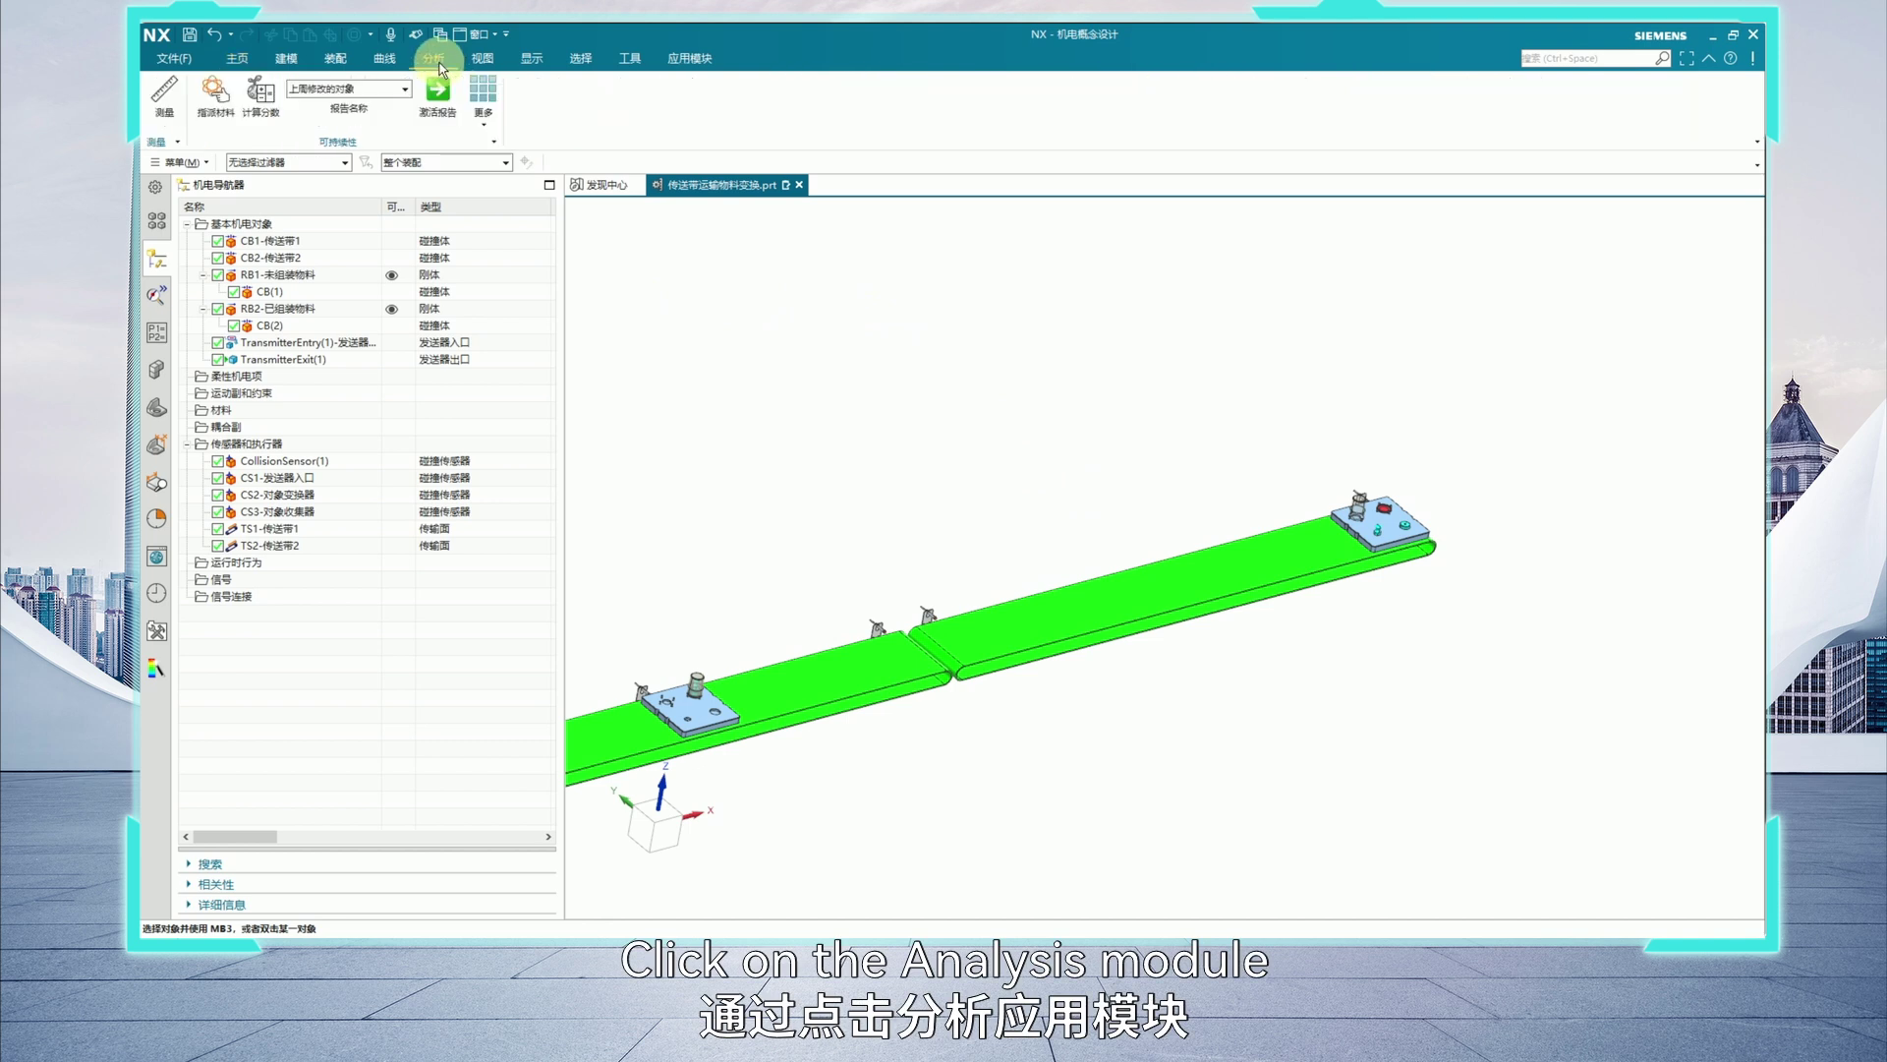
pyautogui.click(164, 93)
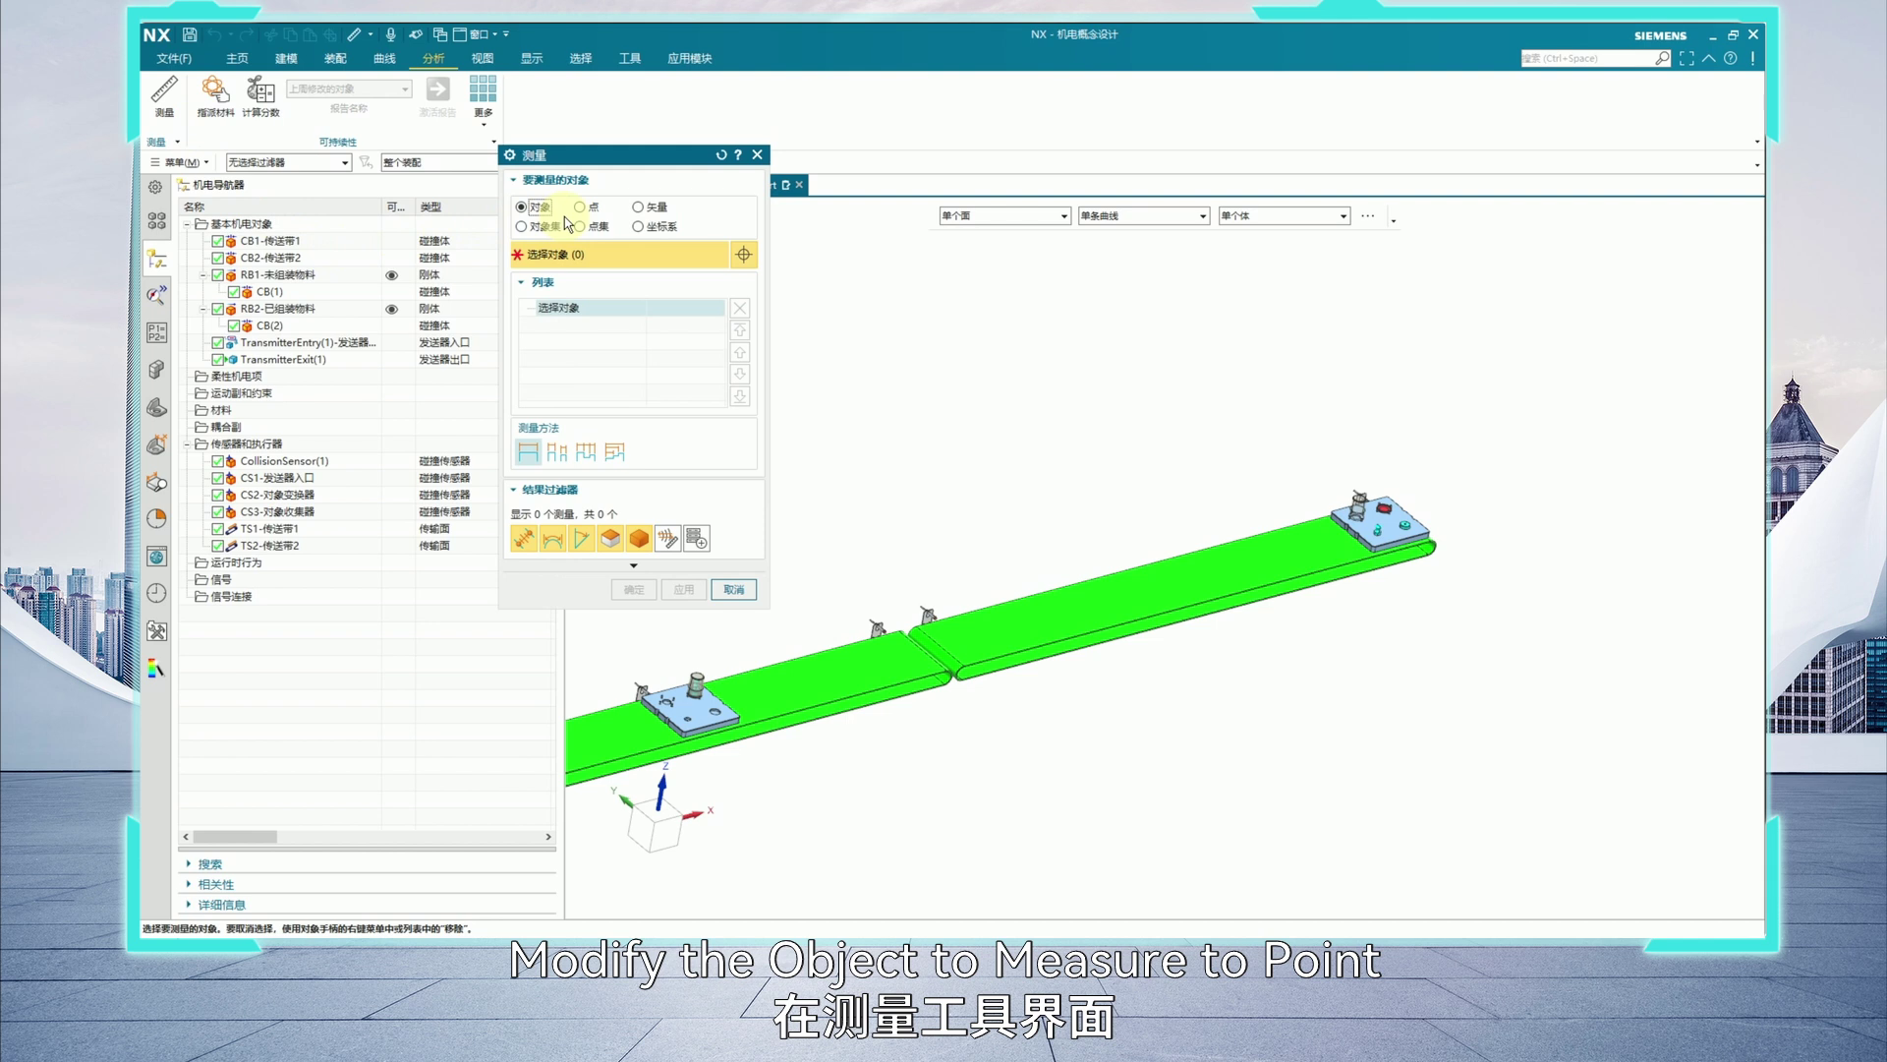
pyautogui.click(582, 207)
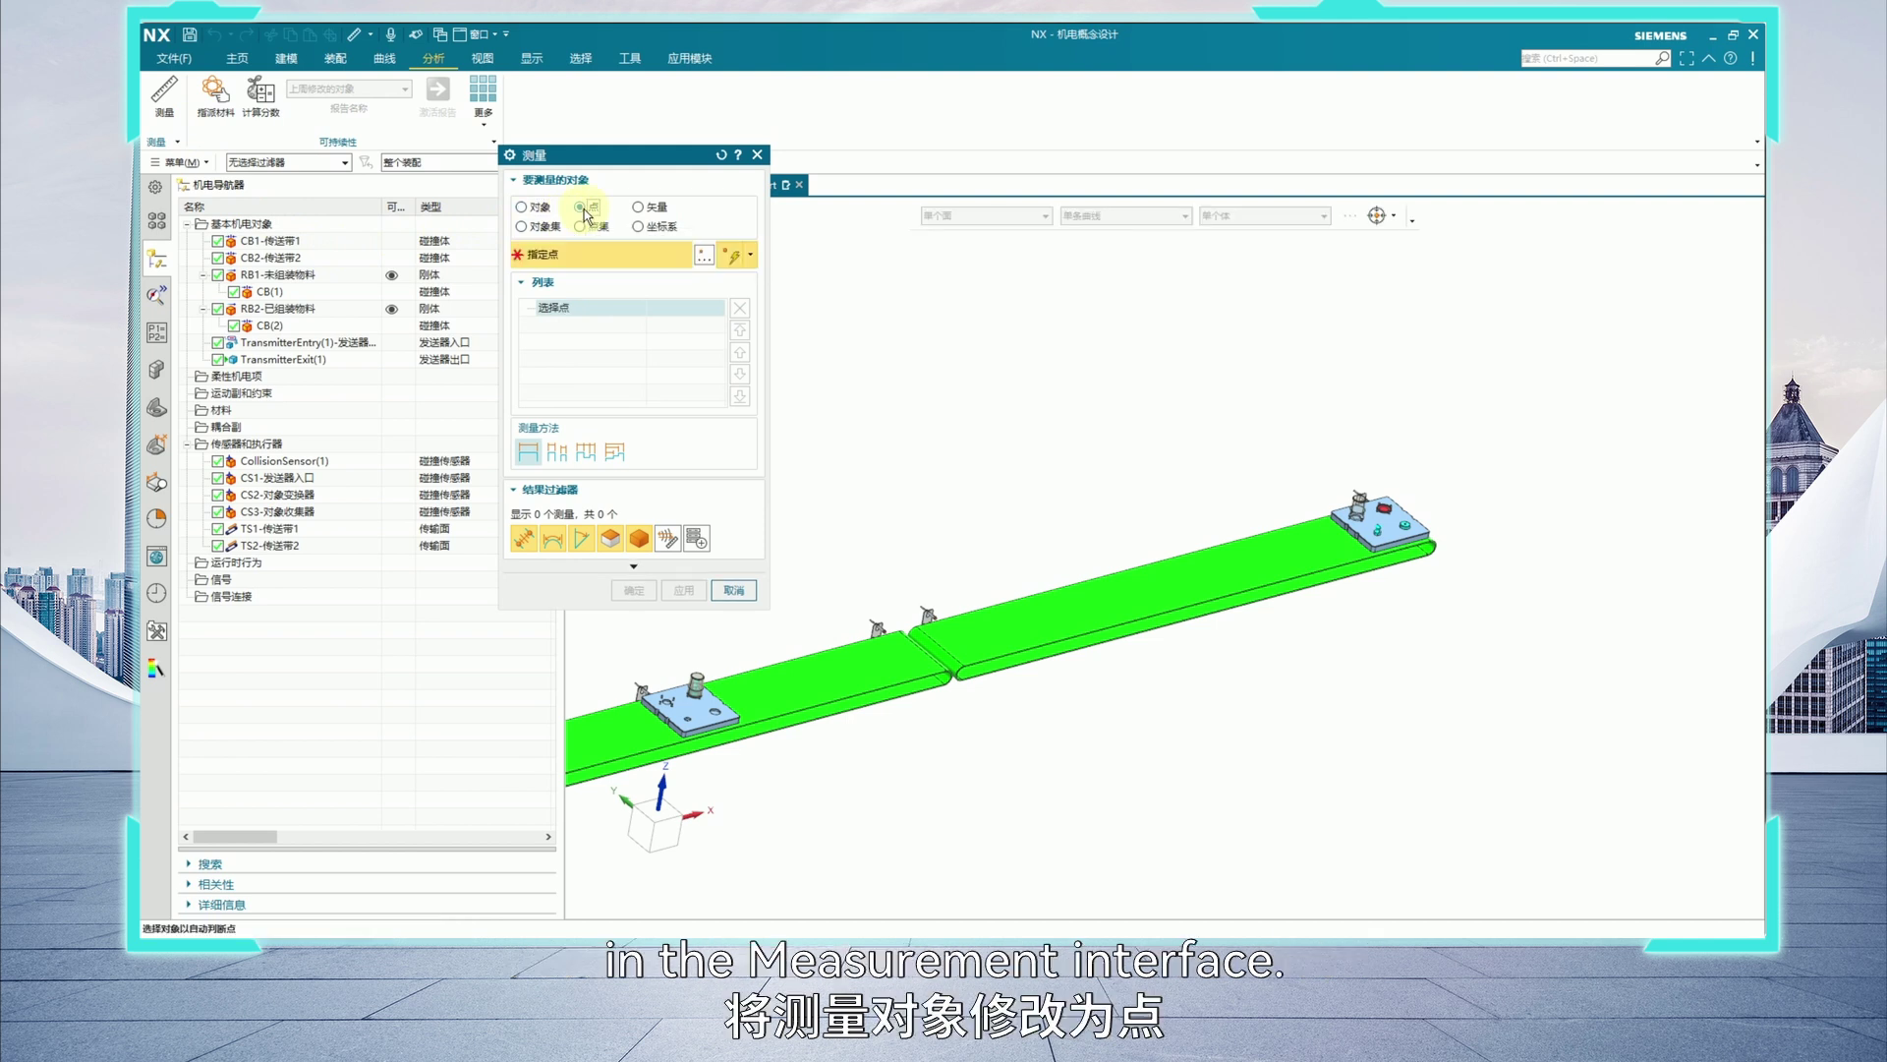
pyautogui.scroll(5, 1360, 533)
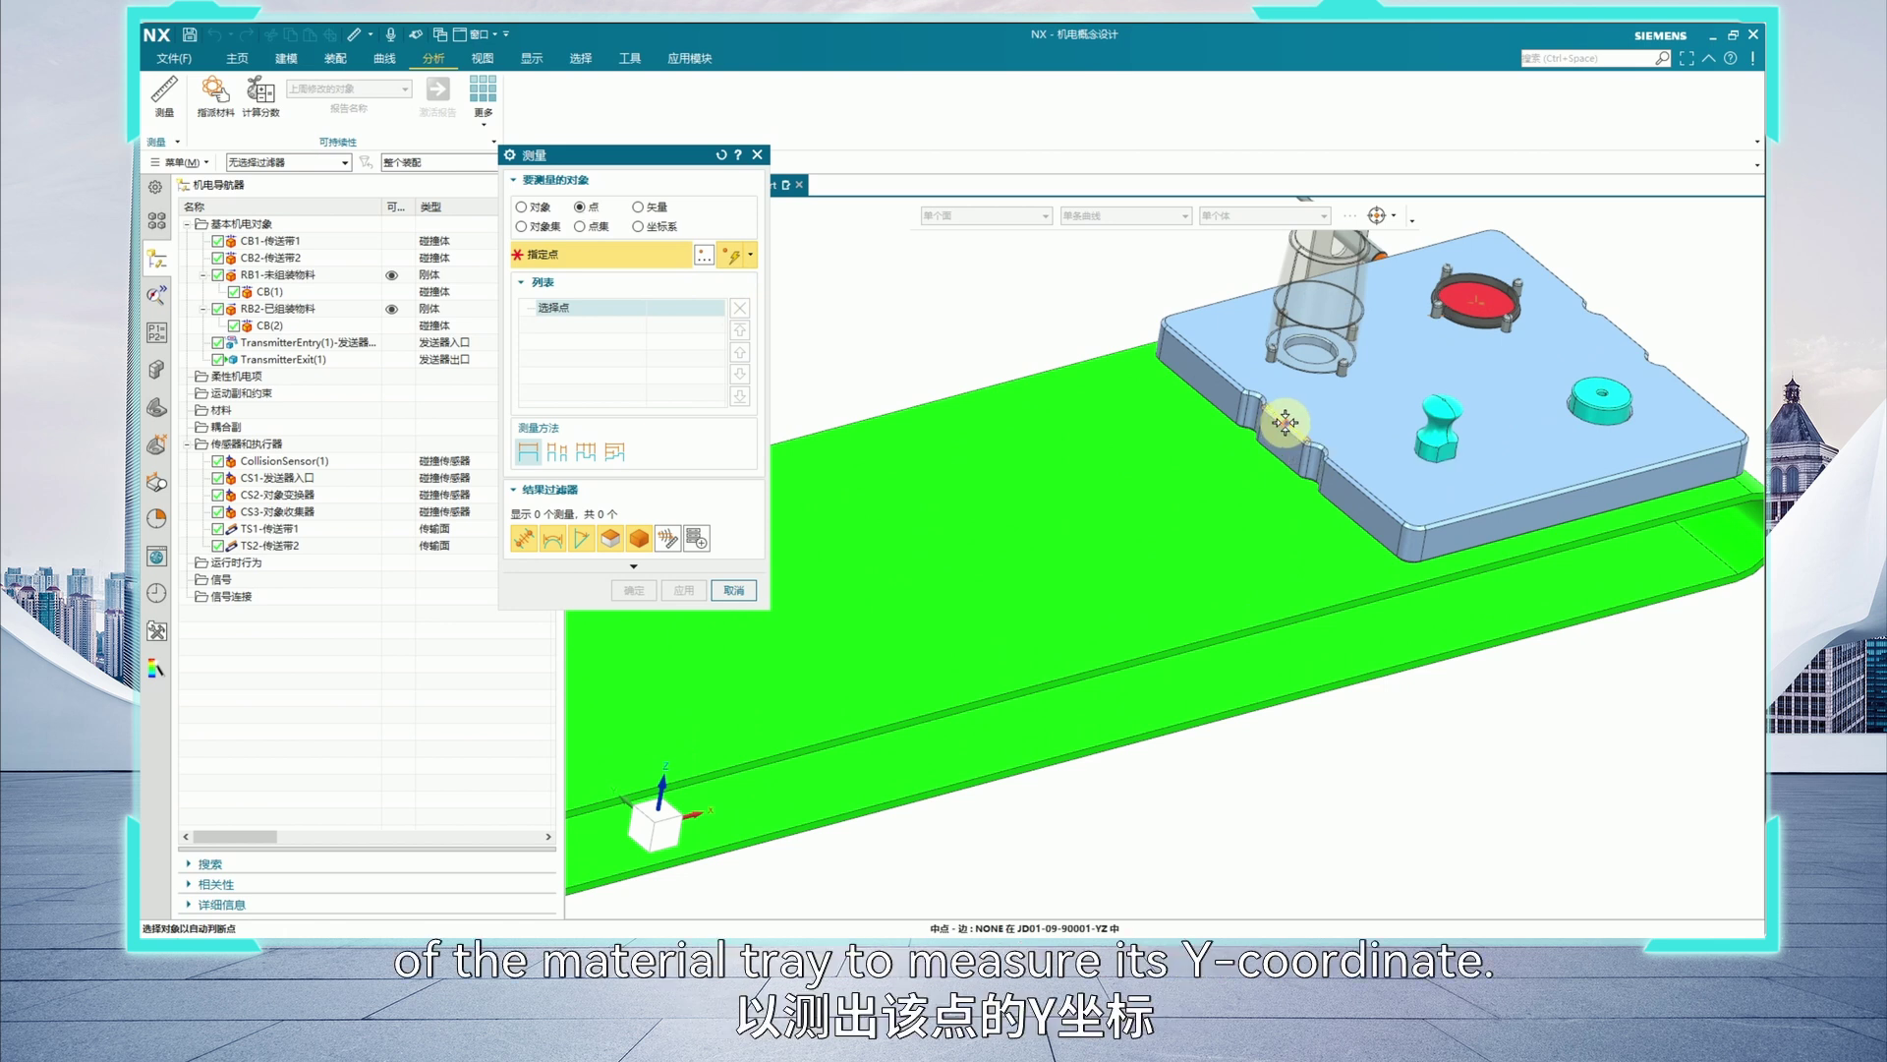
pyautogui.click(1285, 422)
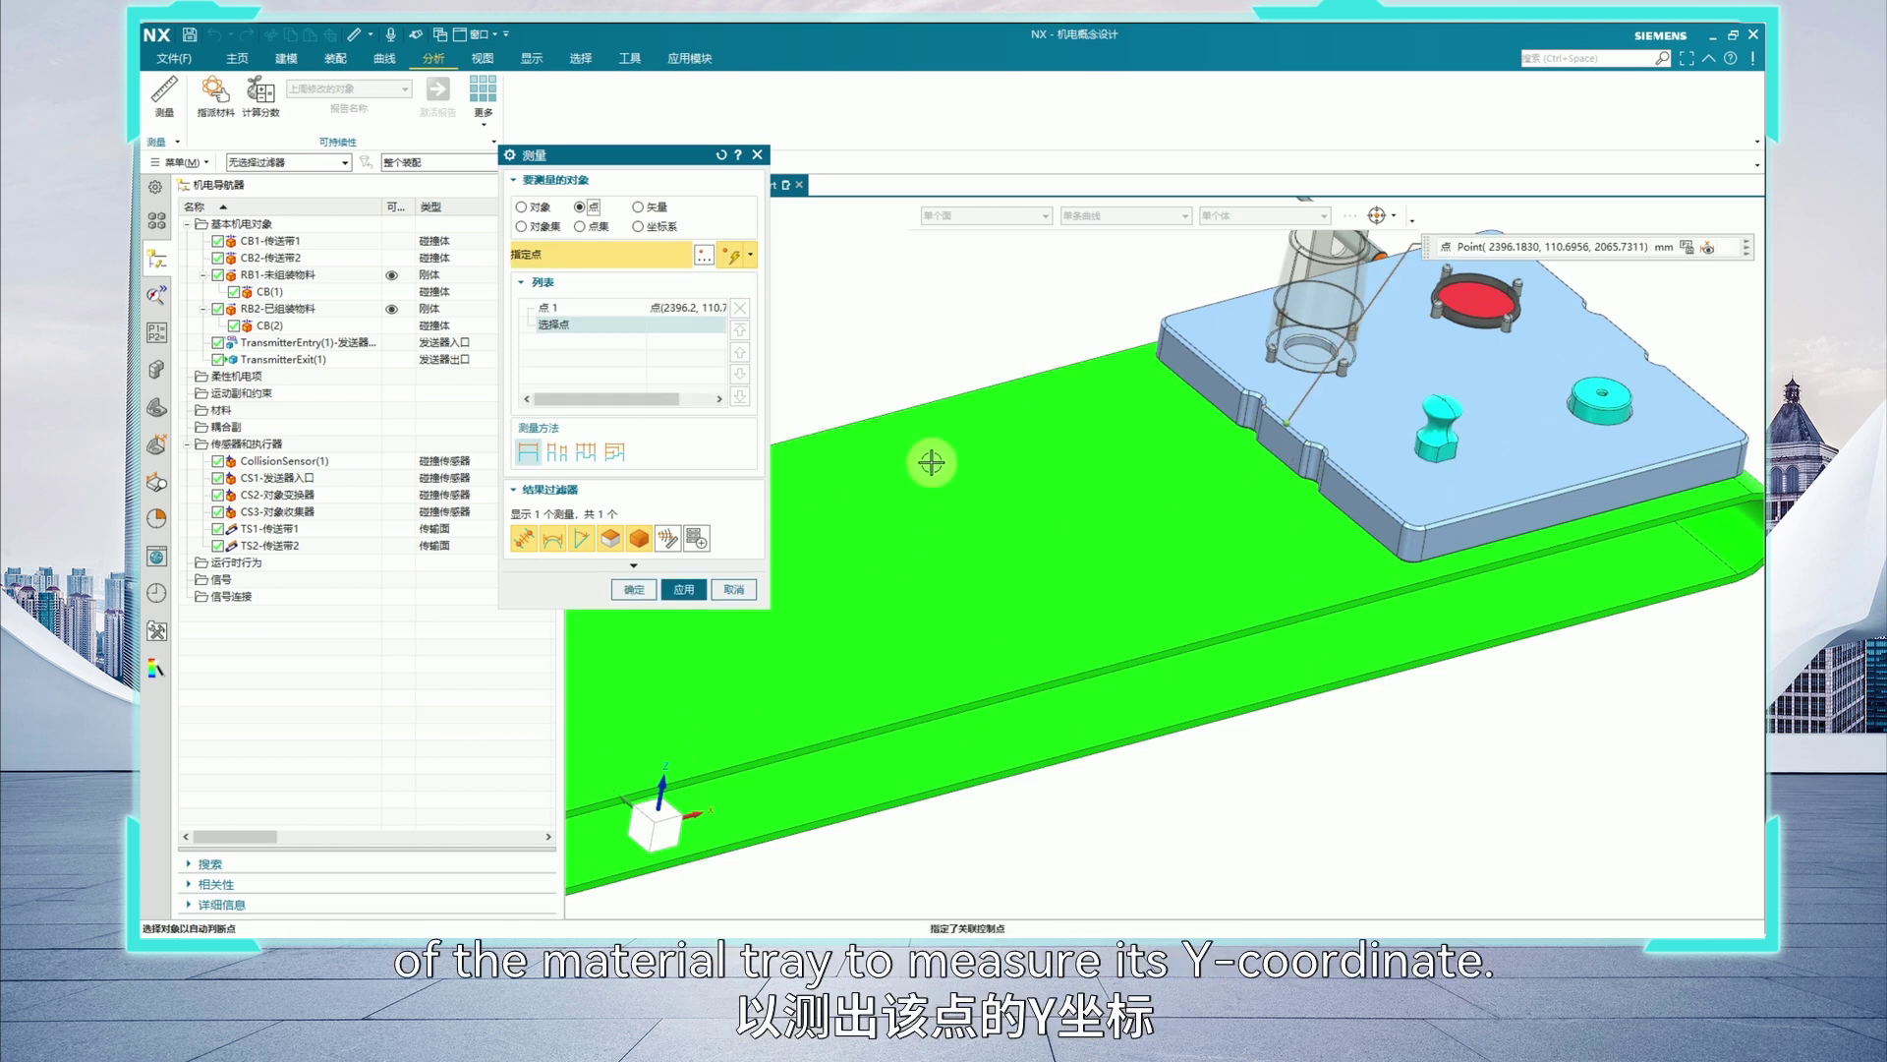
pyautogui.click(734, 589)
pyautogui.scroll(-8, 1396, 470)
pyautogui.scroll(-3, 1395, 469)
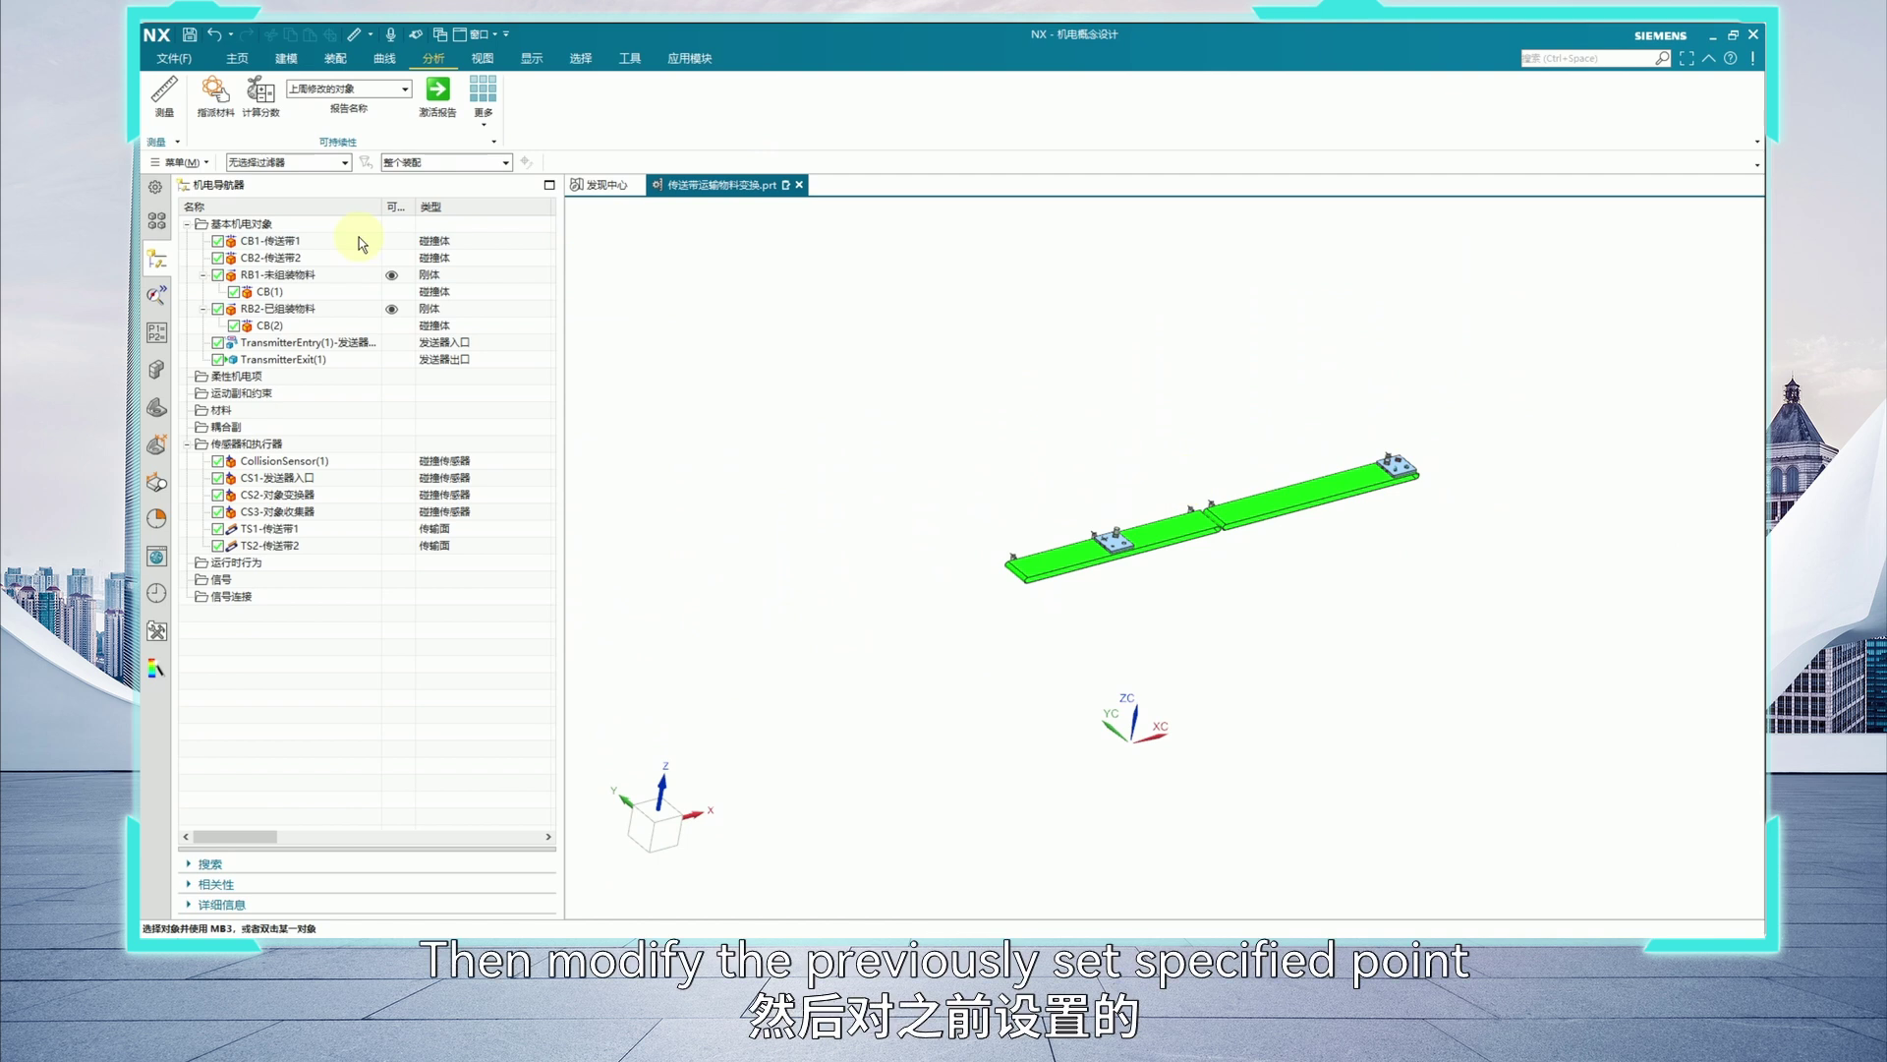
# Edit the transmitter exit and set the Y coordinate of its specified point to 110.6956 mm.
pyautogui.click(239, 58)
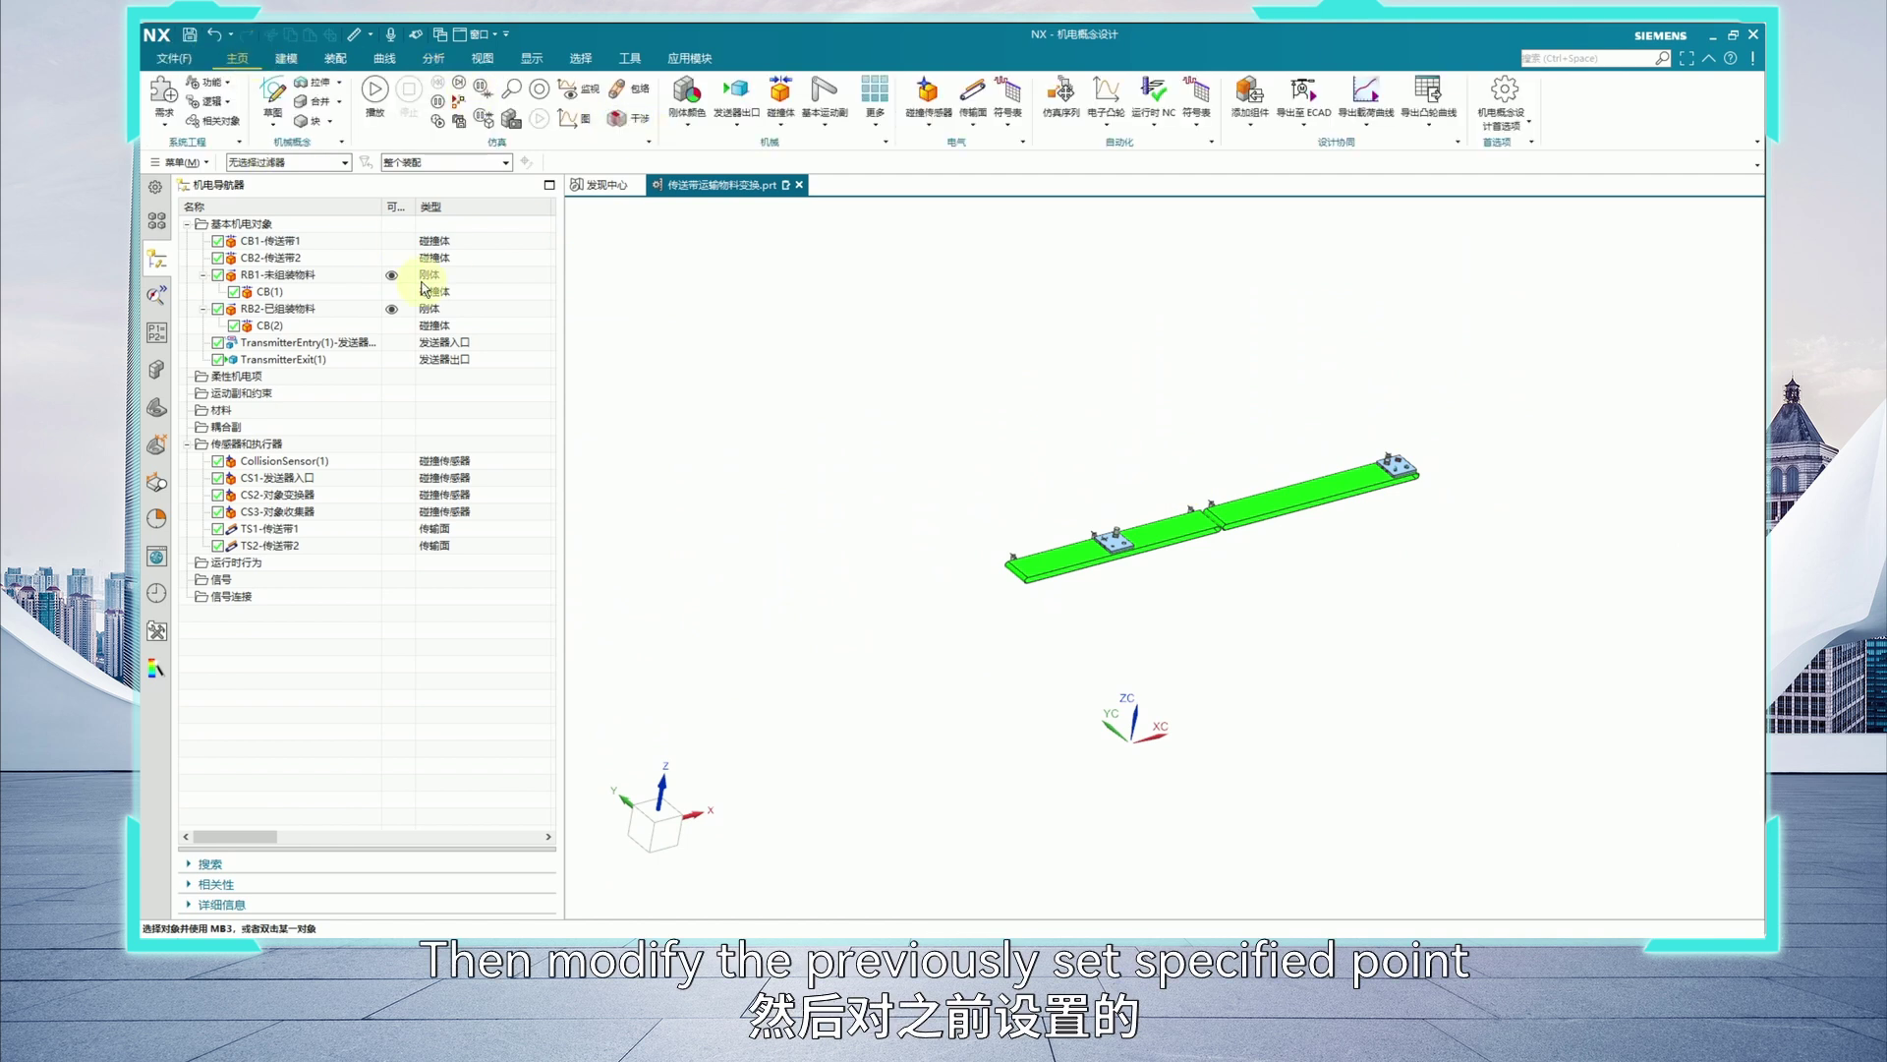
pyautogui.doubleClick(303, 359)
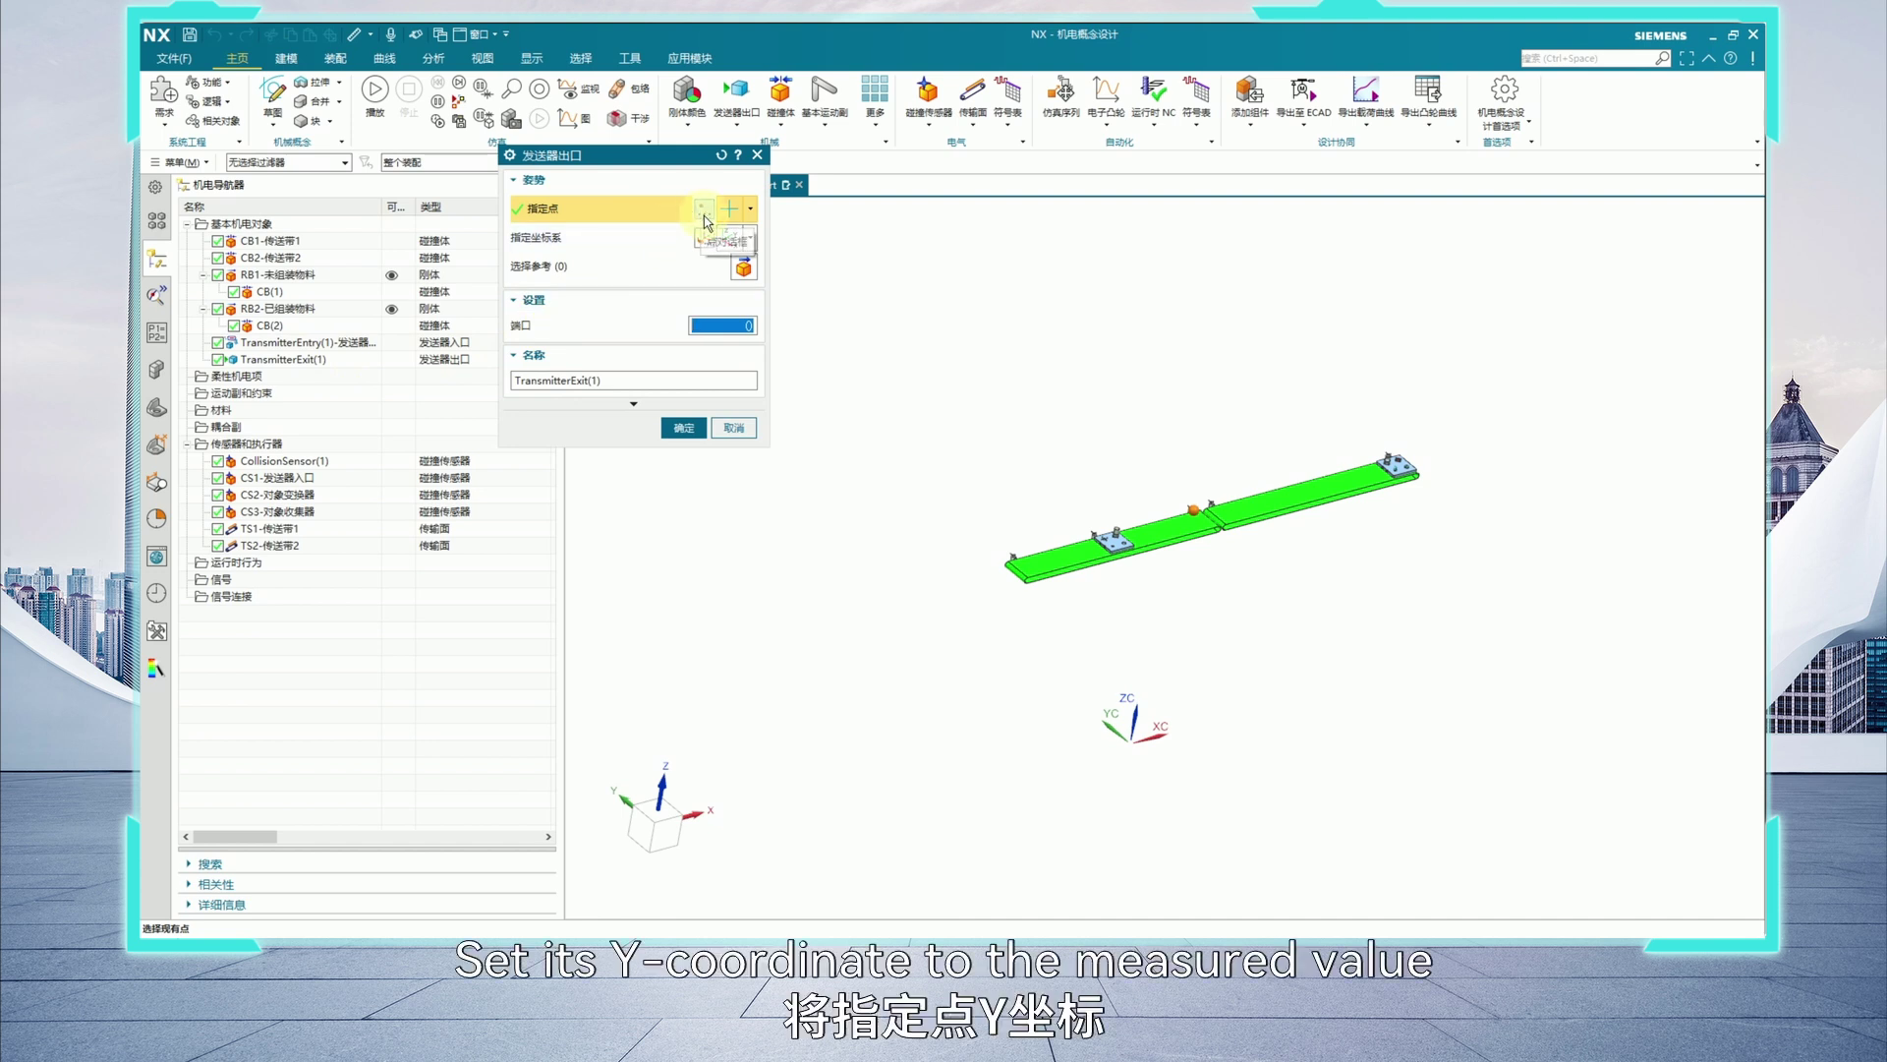
pyautogui.click(703, 209)
pyautogui.moveTo(645, 356); pyautogui.dragTo(726, 365)
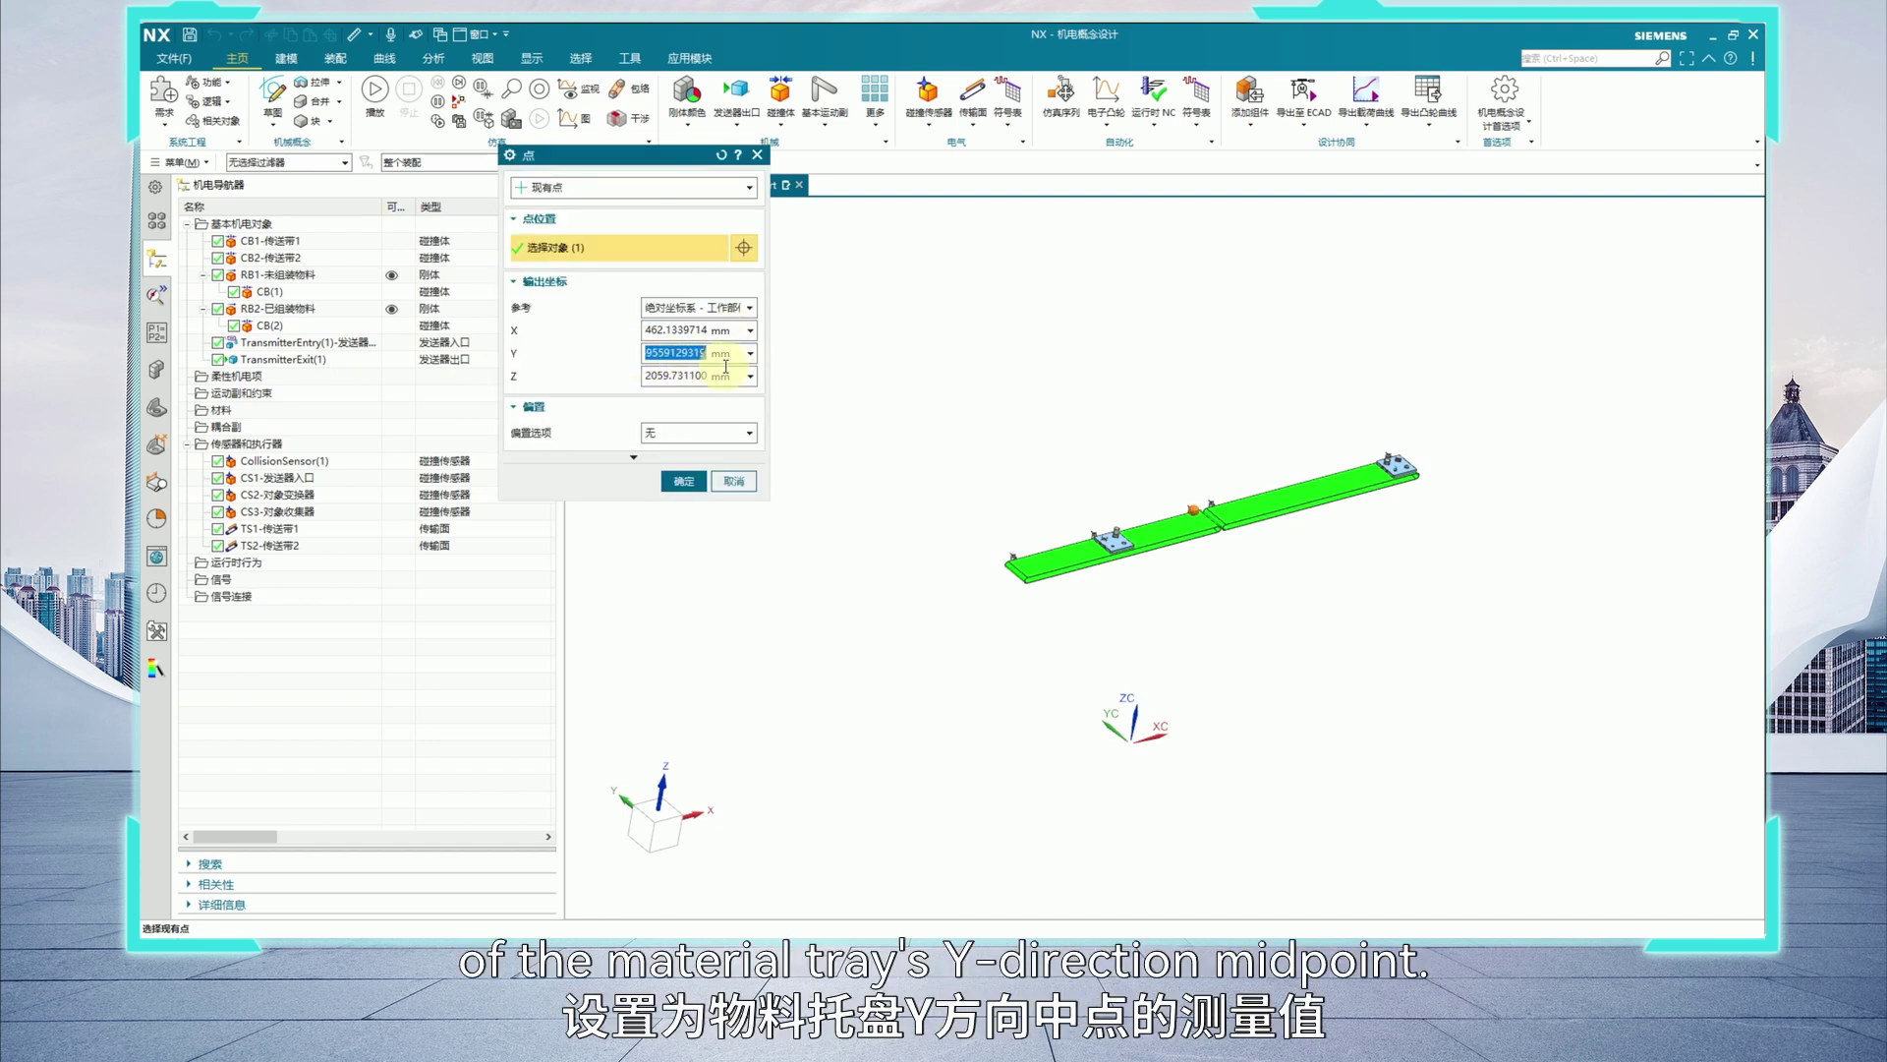
pyautogui.write('110.6956')
pyautogui.click(683, 481)
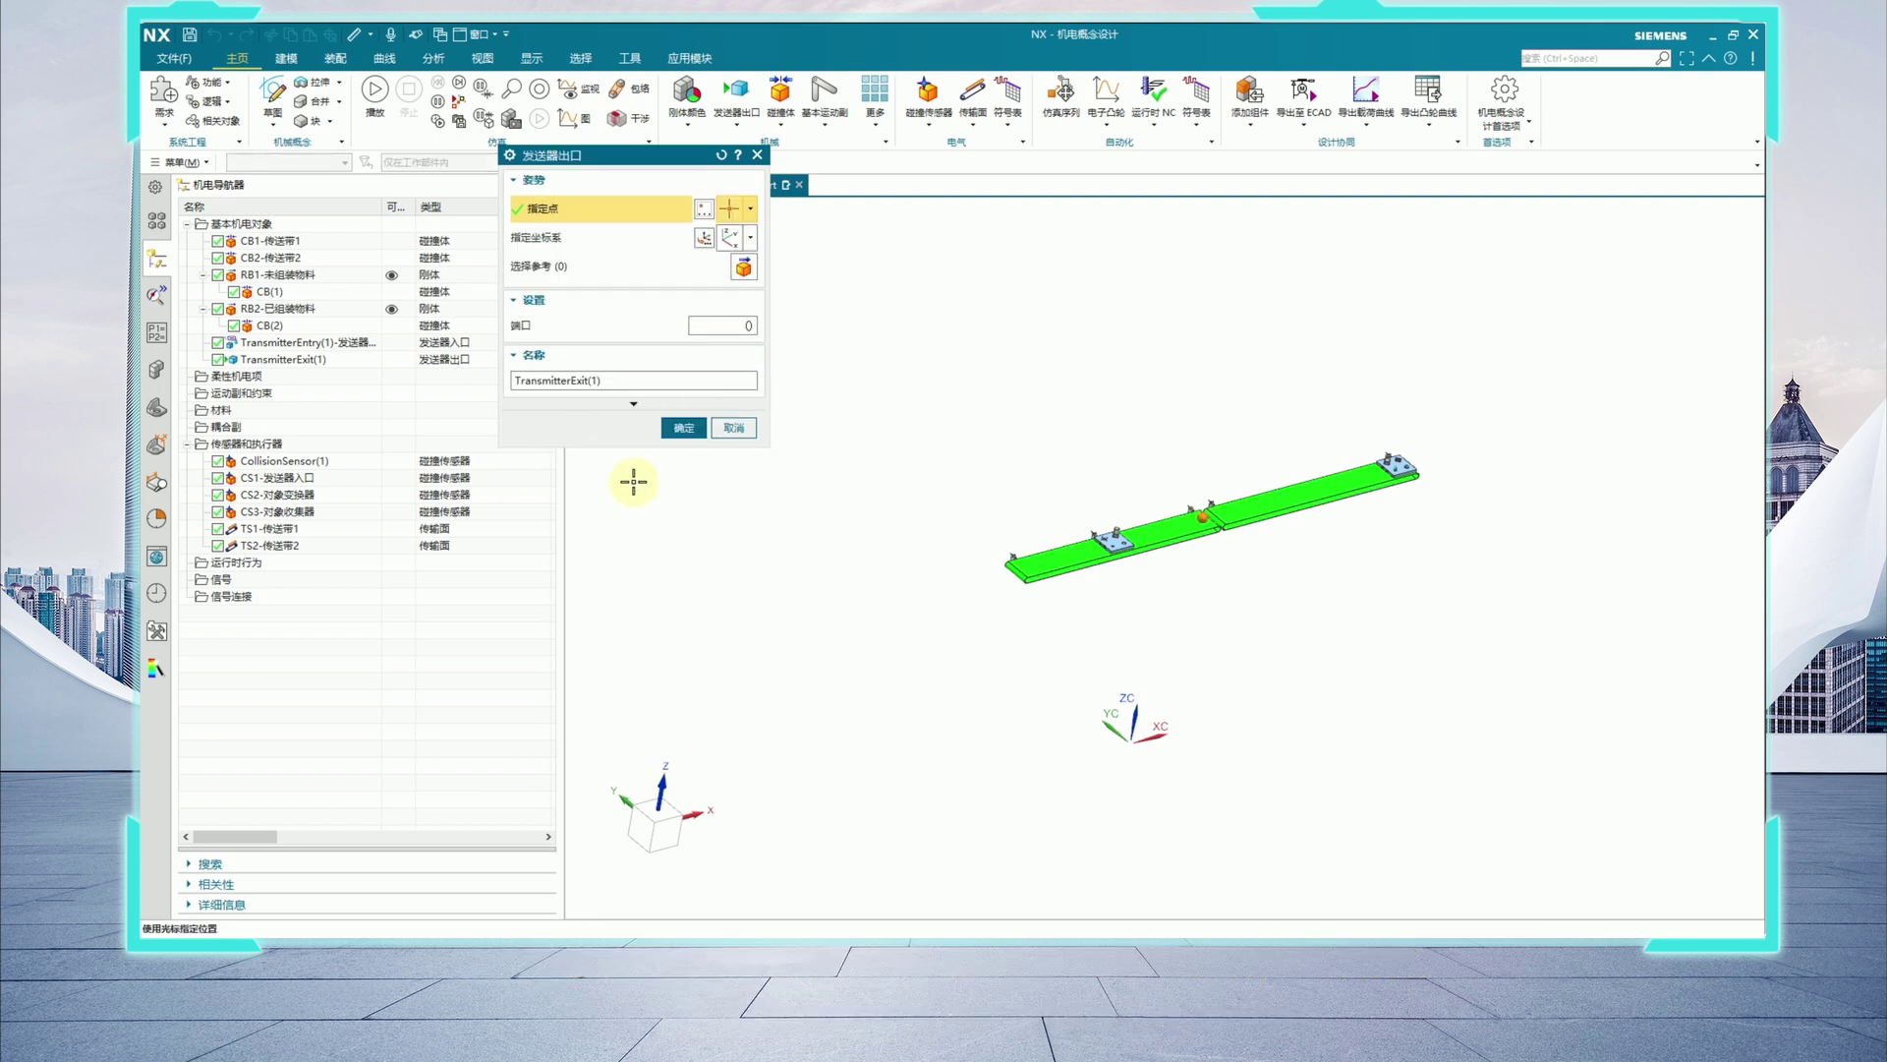
# Rename the transmitter exit TransmitterExit(1)-发送器出口 and apply its changes.
pyautogui.click(626, 381)
pyautogui.write('-fao')
pyautogui.press('BackSpace')
pyautogui.write('songqichukou')
pyautogui.press('space')
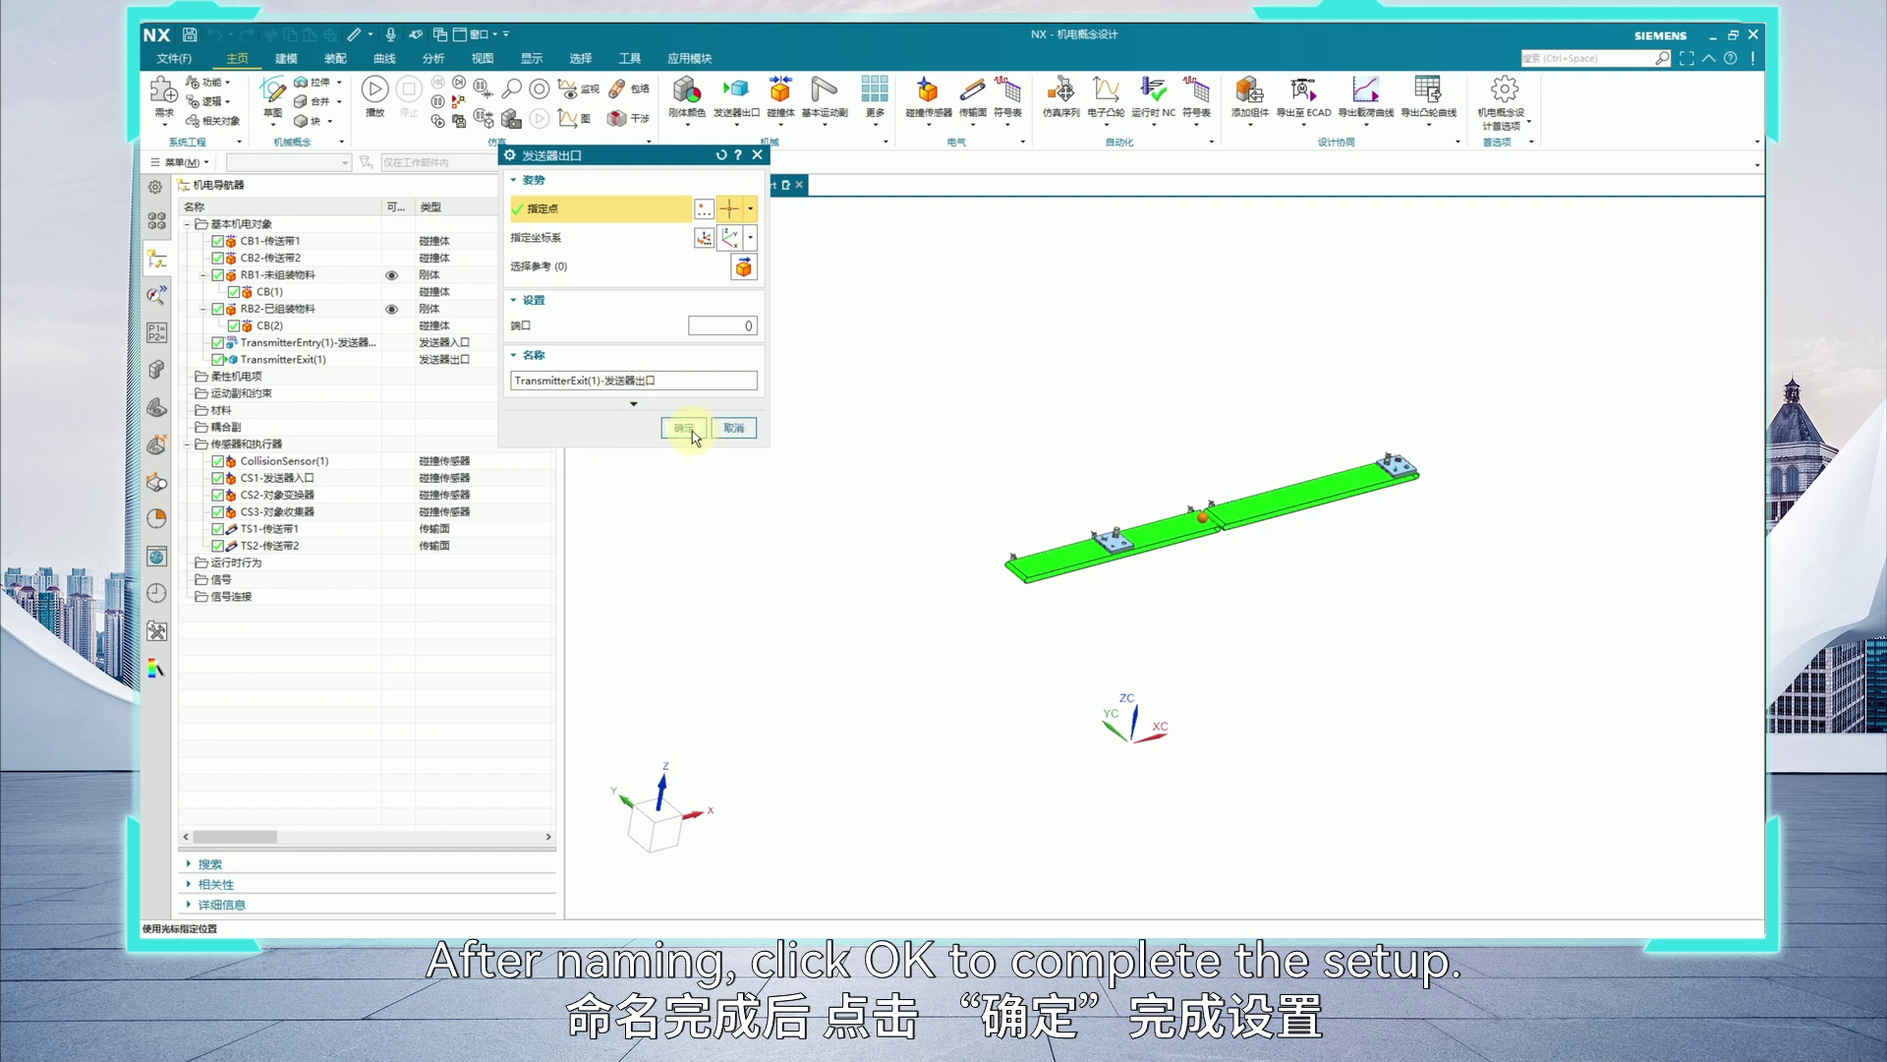
pyautogui.click(685, 429)
# Run the simulation again to check the material's path along both conveyors, and stop it.
pyautogui.click(366, 101)
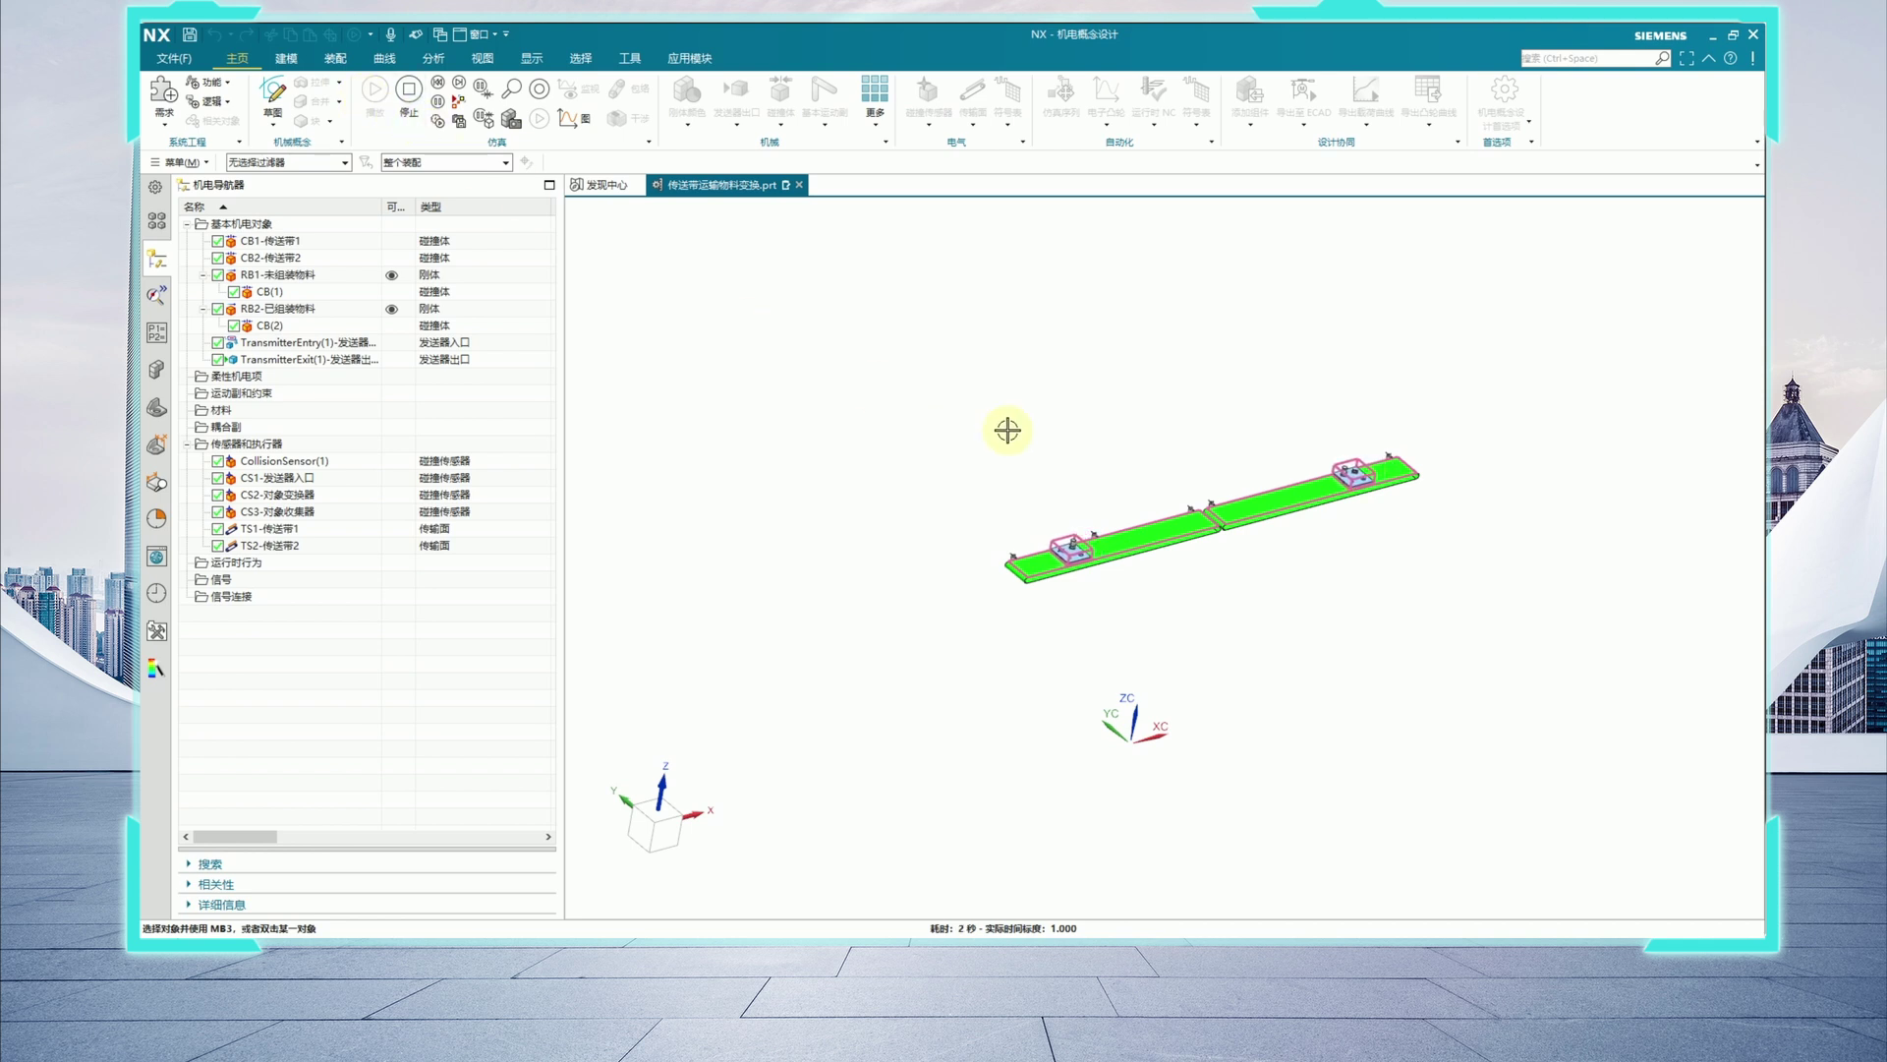
pyautogui.scroll(1, 1176, 475)
pyautogui.scroll(3, 1343, 557)
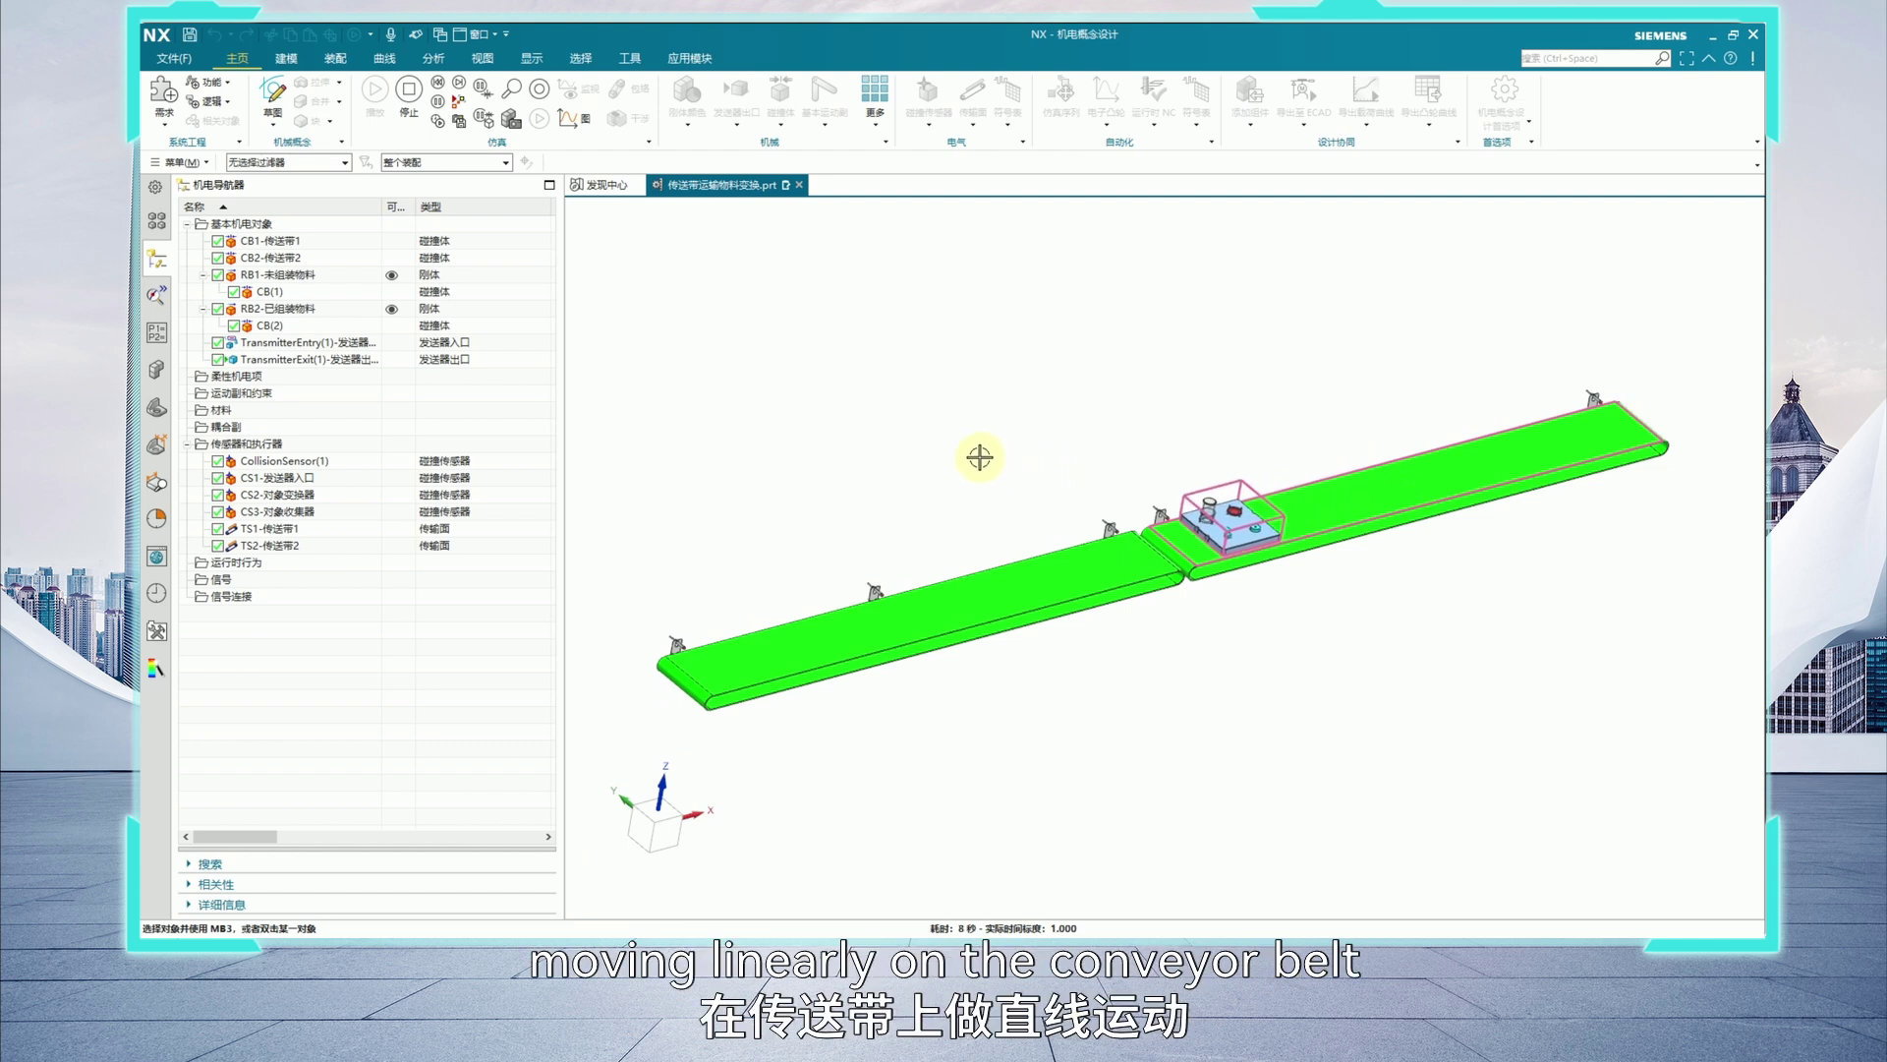
pyautogui.click(411, 95)
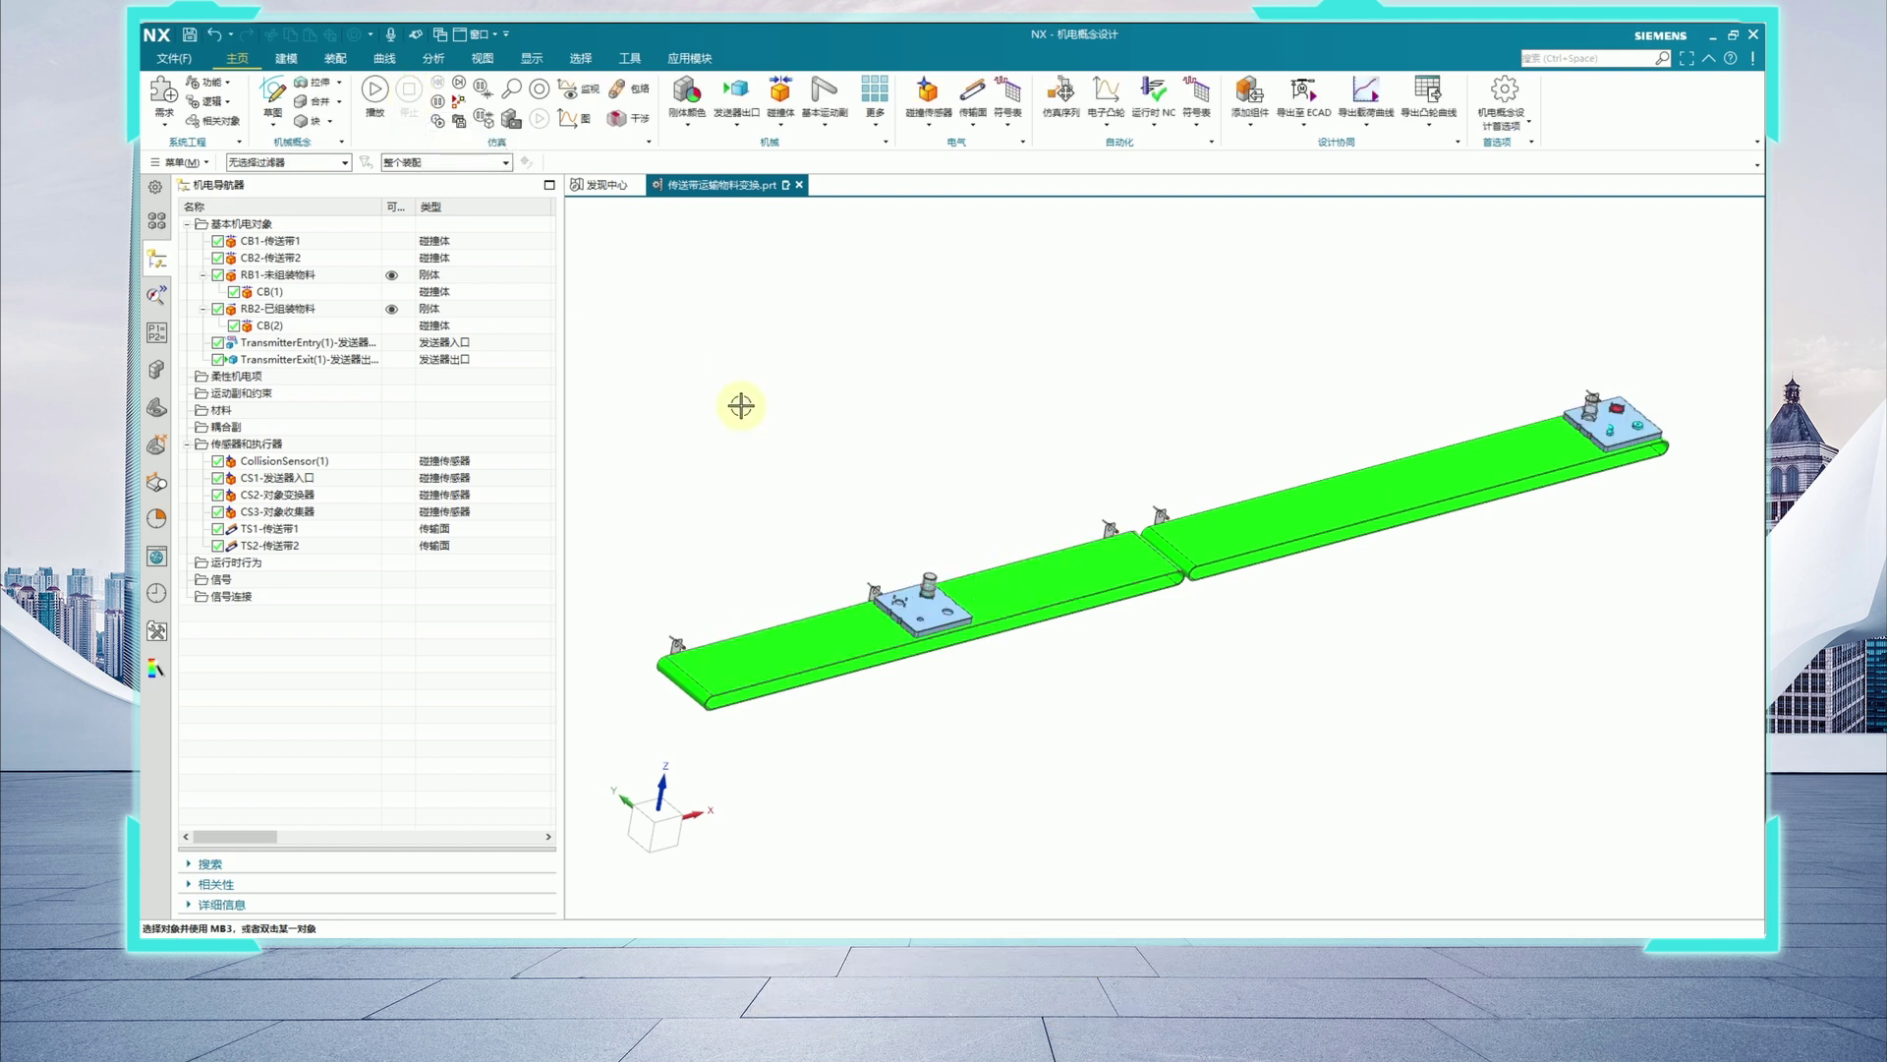
# Start an object transformer (对象变换器) with CS2-对象变换器 as its trigger and RB2-已组装物料 as the rigid body to transform into.
pyautogui.scroll(-2, 833, 379)
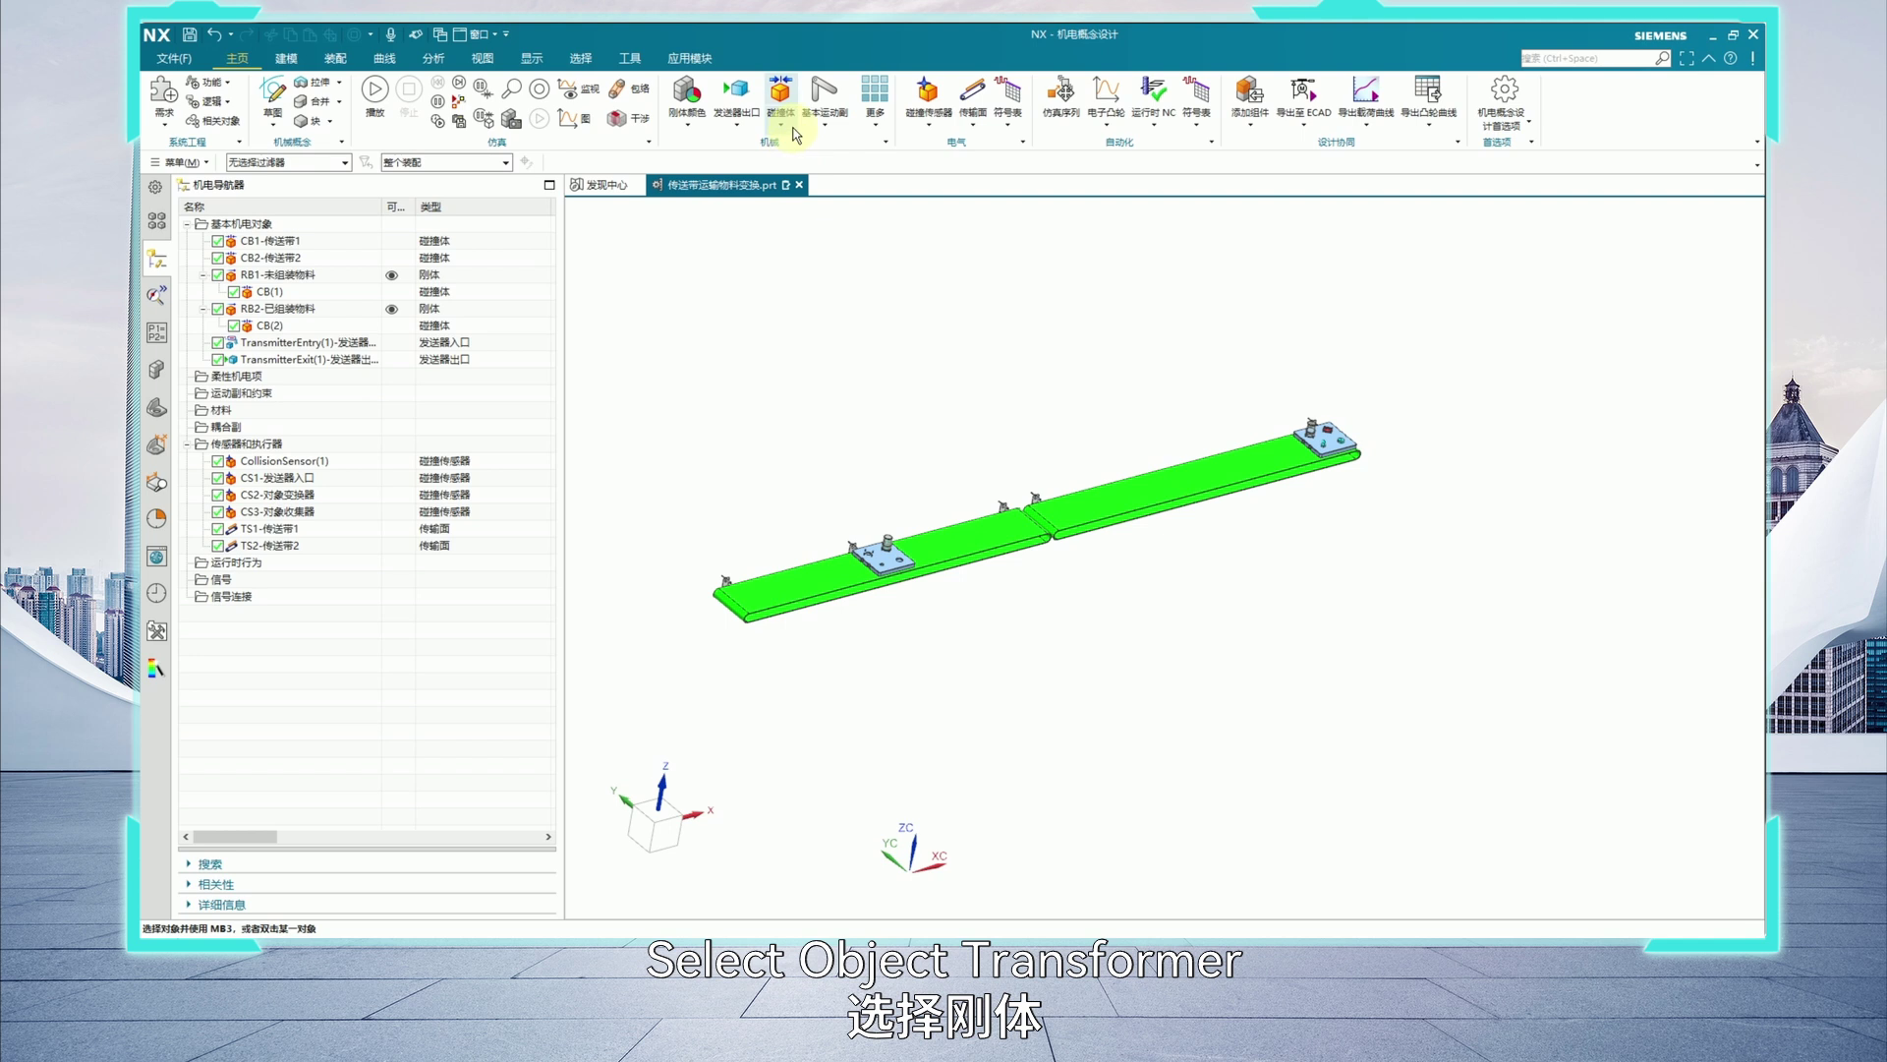
pyautogui.click(736, 125)
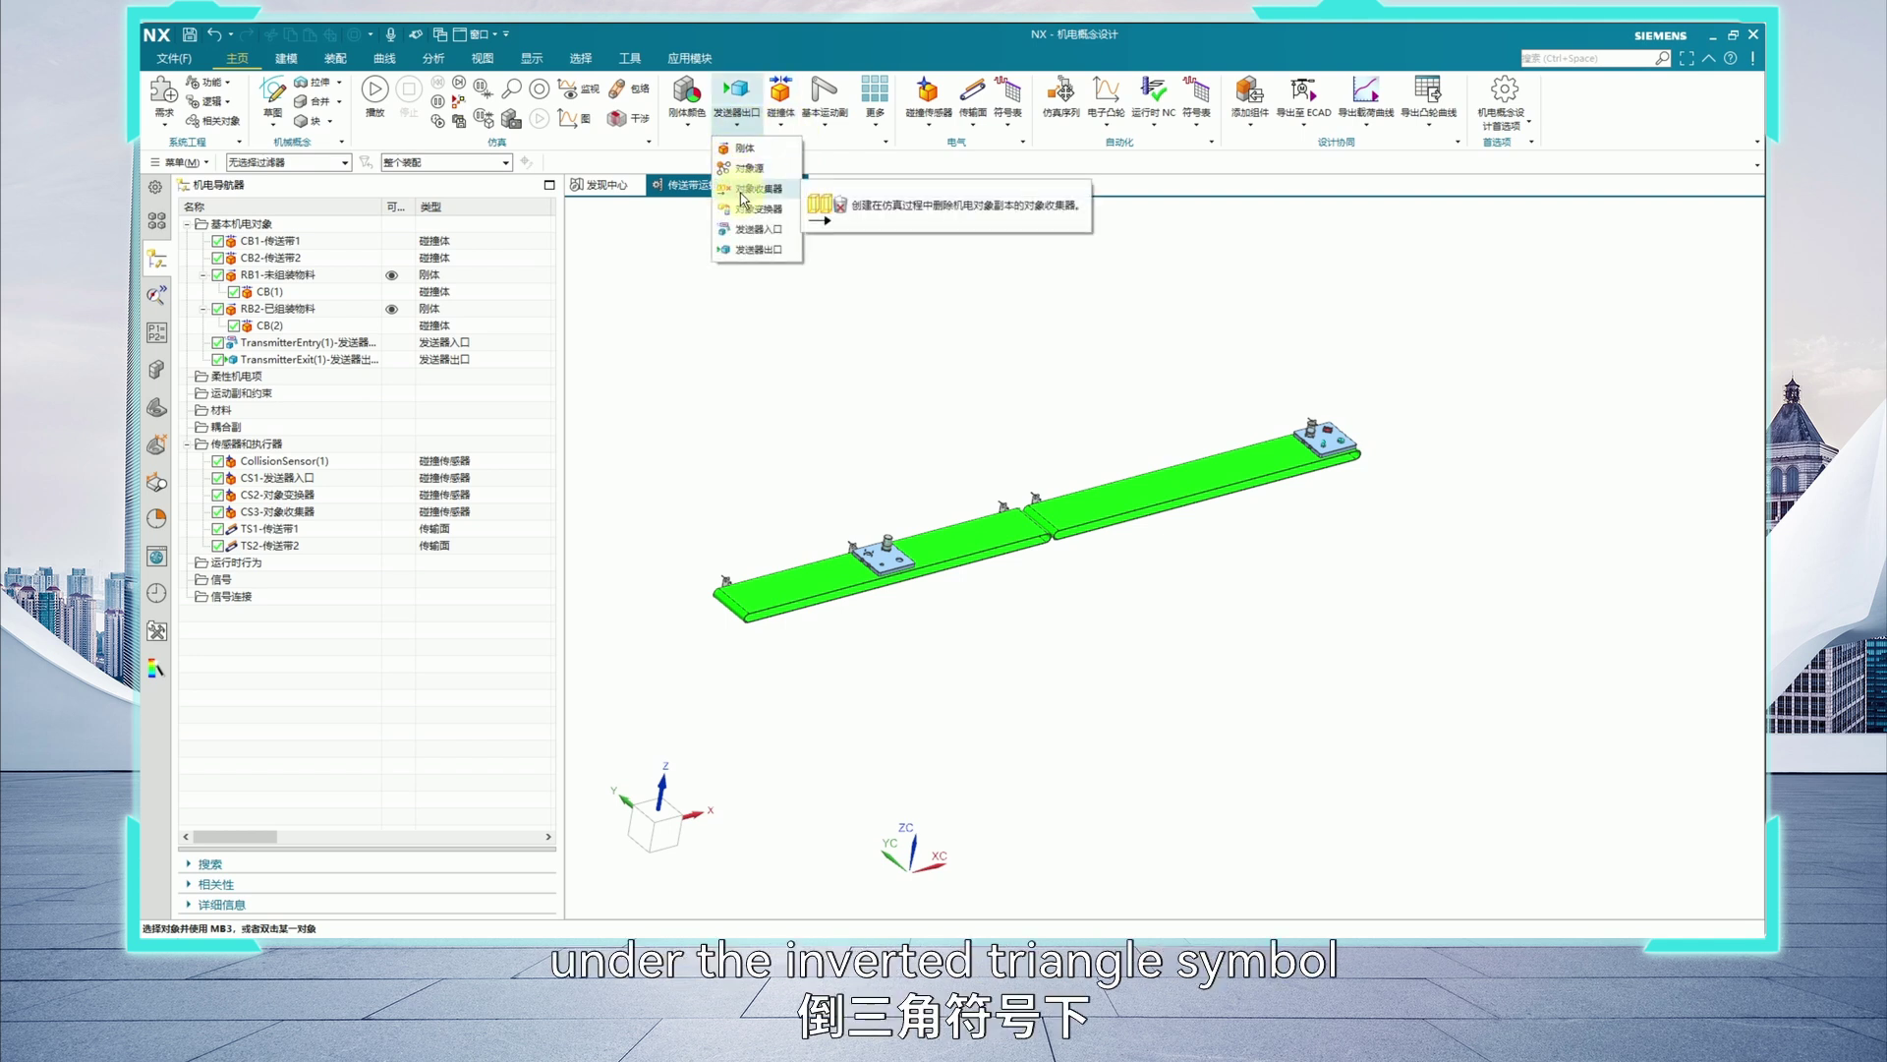
pyautogui.click(752, 208)
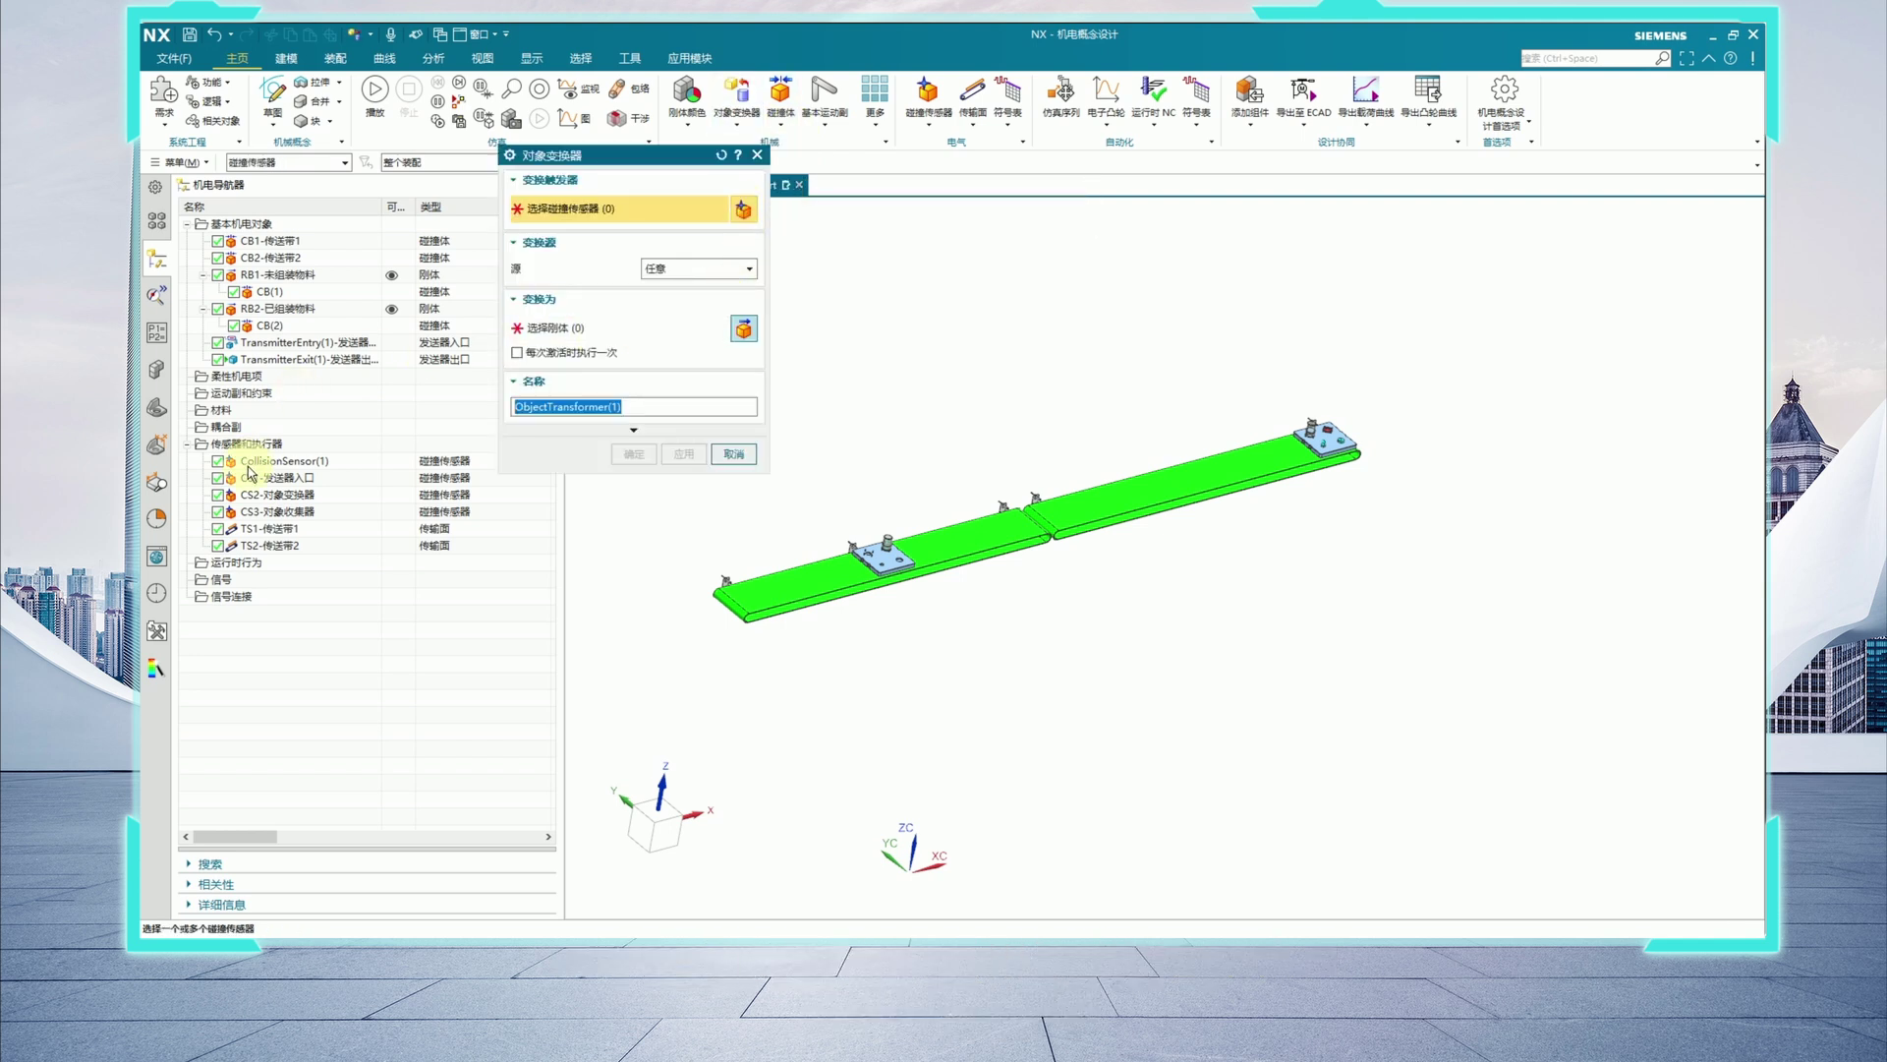
pyautogui.click(295, 495)
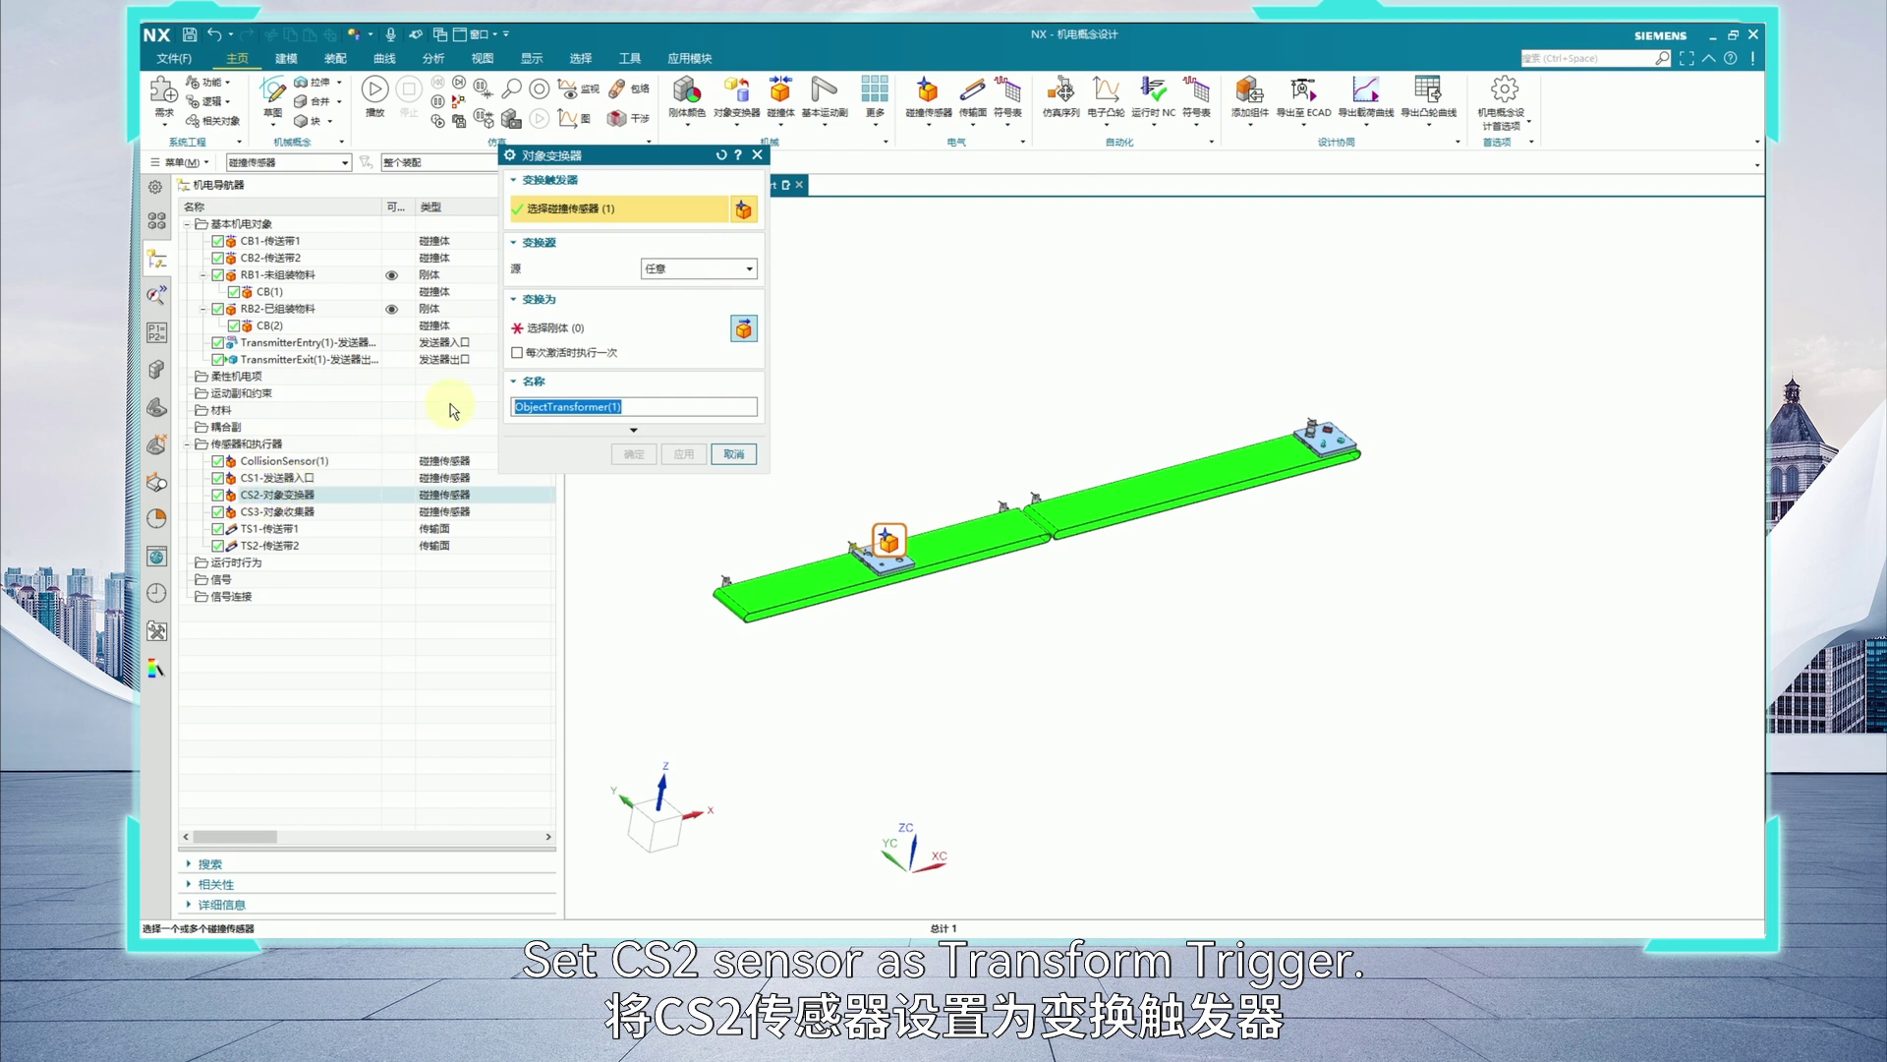
pyautogui.click(559, 330)
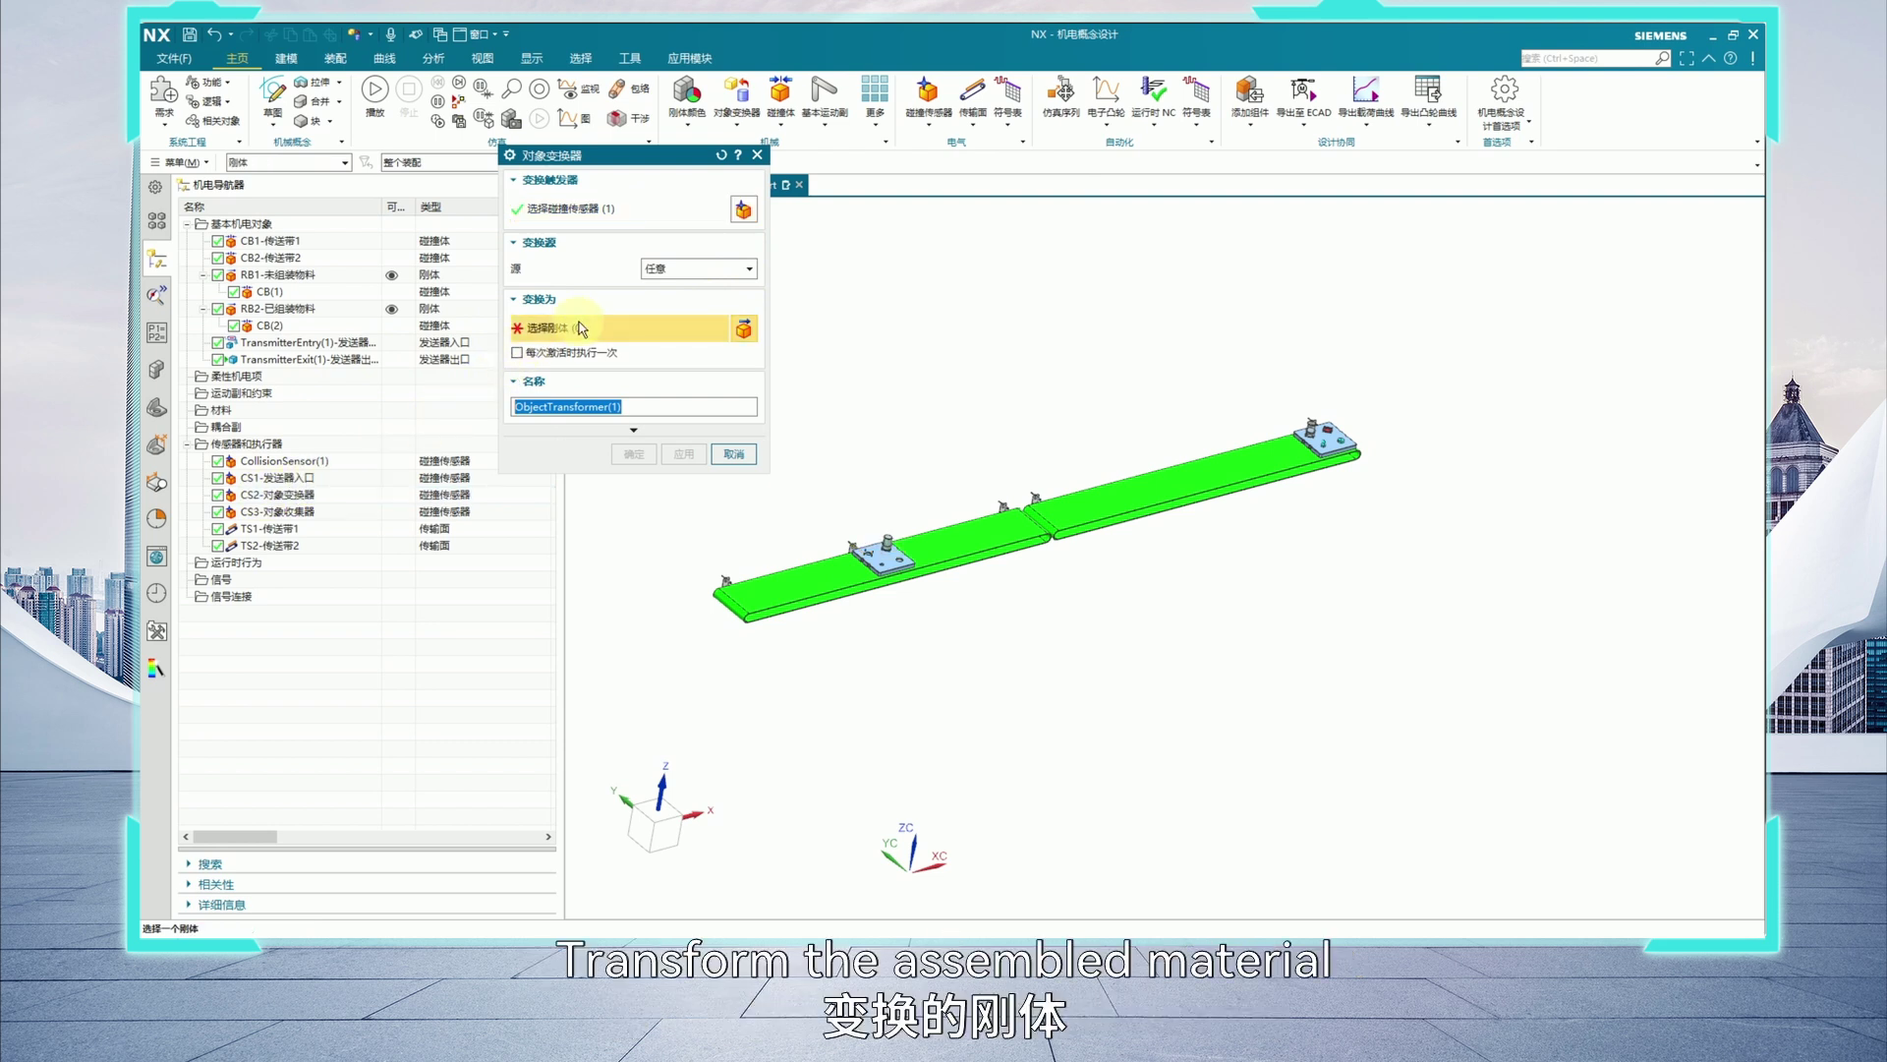
pyautogui.click(290, 309)
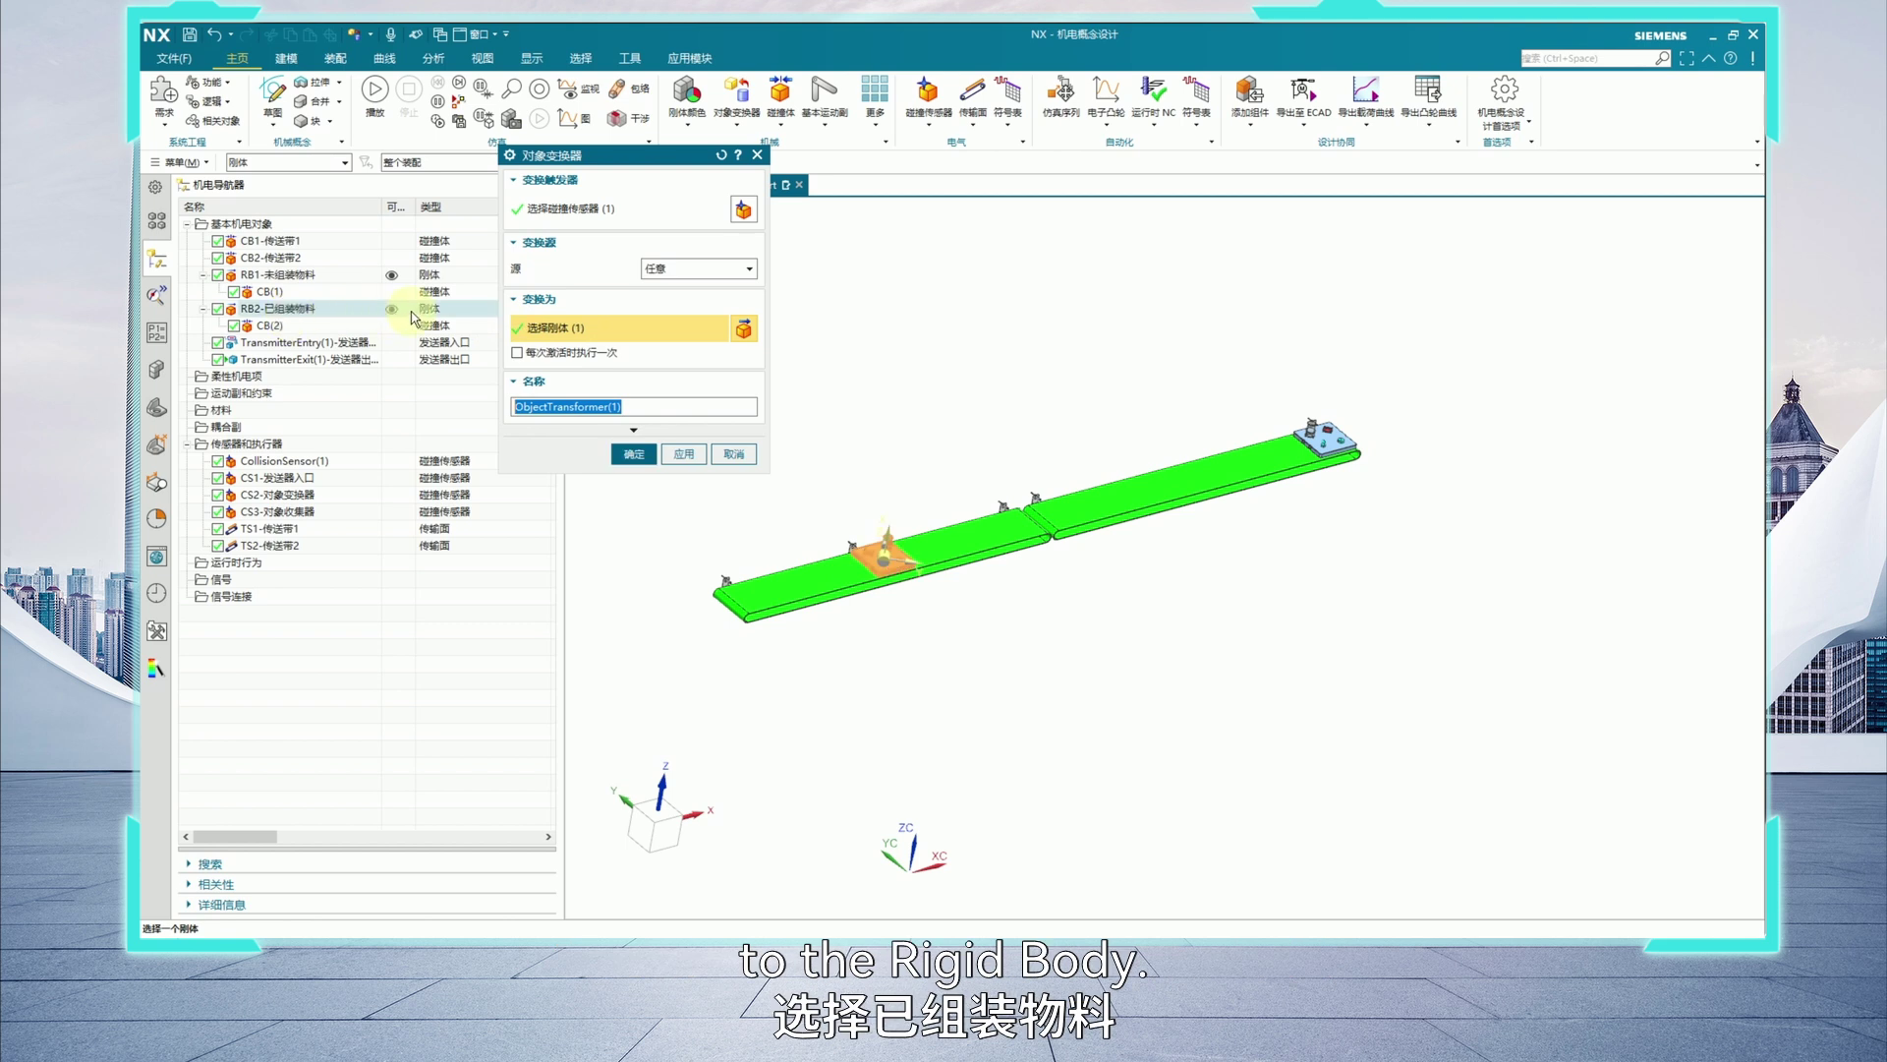
# Name the object transformer ObjectTransformer(1)-对象变换器 and create it.
pyautogui.click(627, 406)
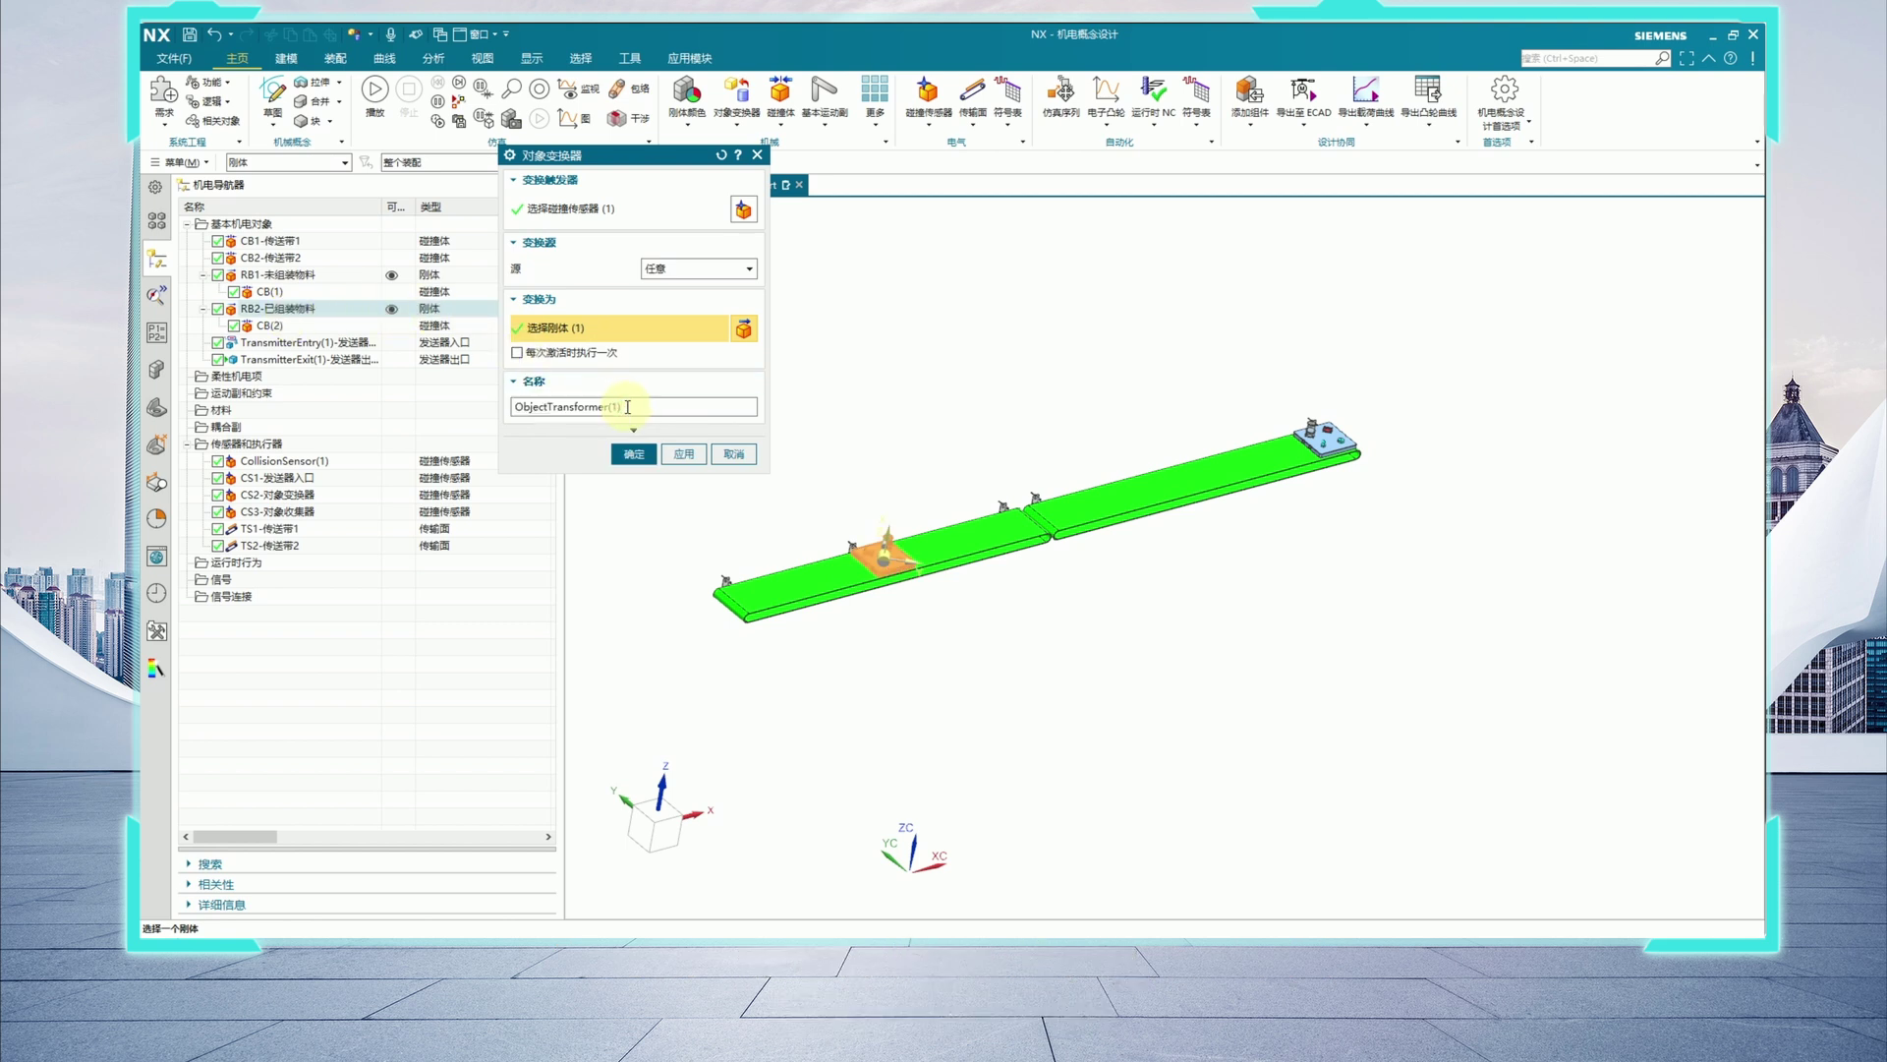
pyautogui.write('-对象bian')
pyautogui.write('huanqi')
pyautogui.press('space')
pyautogui.click(634, 453)
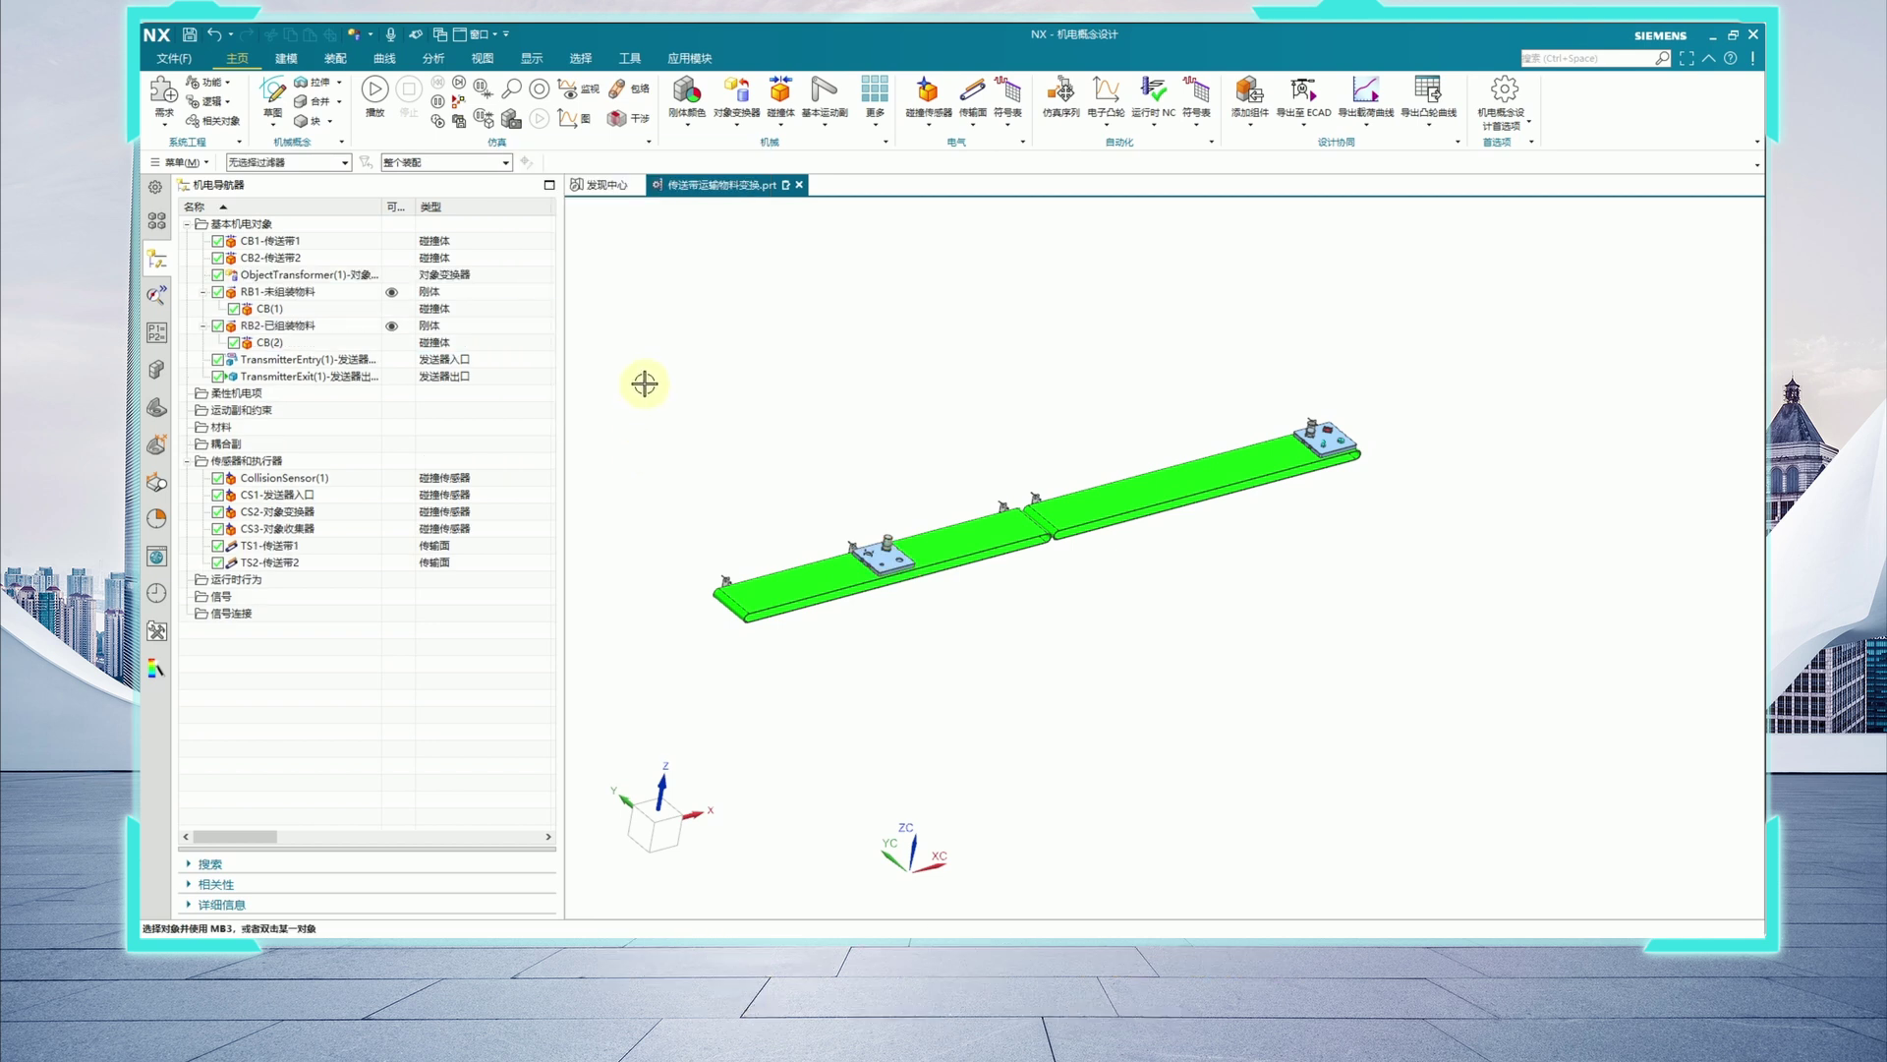
# Start an object sink (对象收集器) with the collision sensor CS3-对象收集器 as its trigger.
pyautogui.click(737, 124)
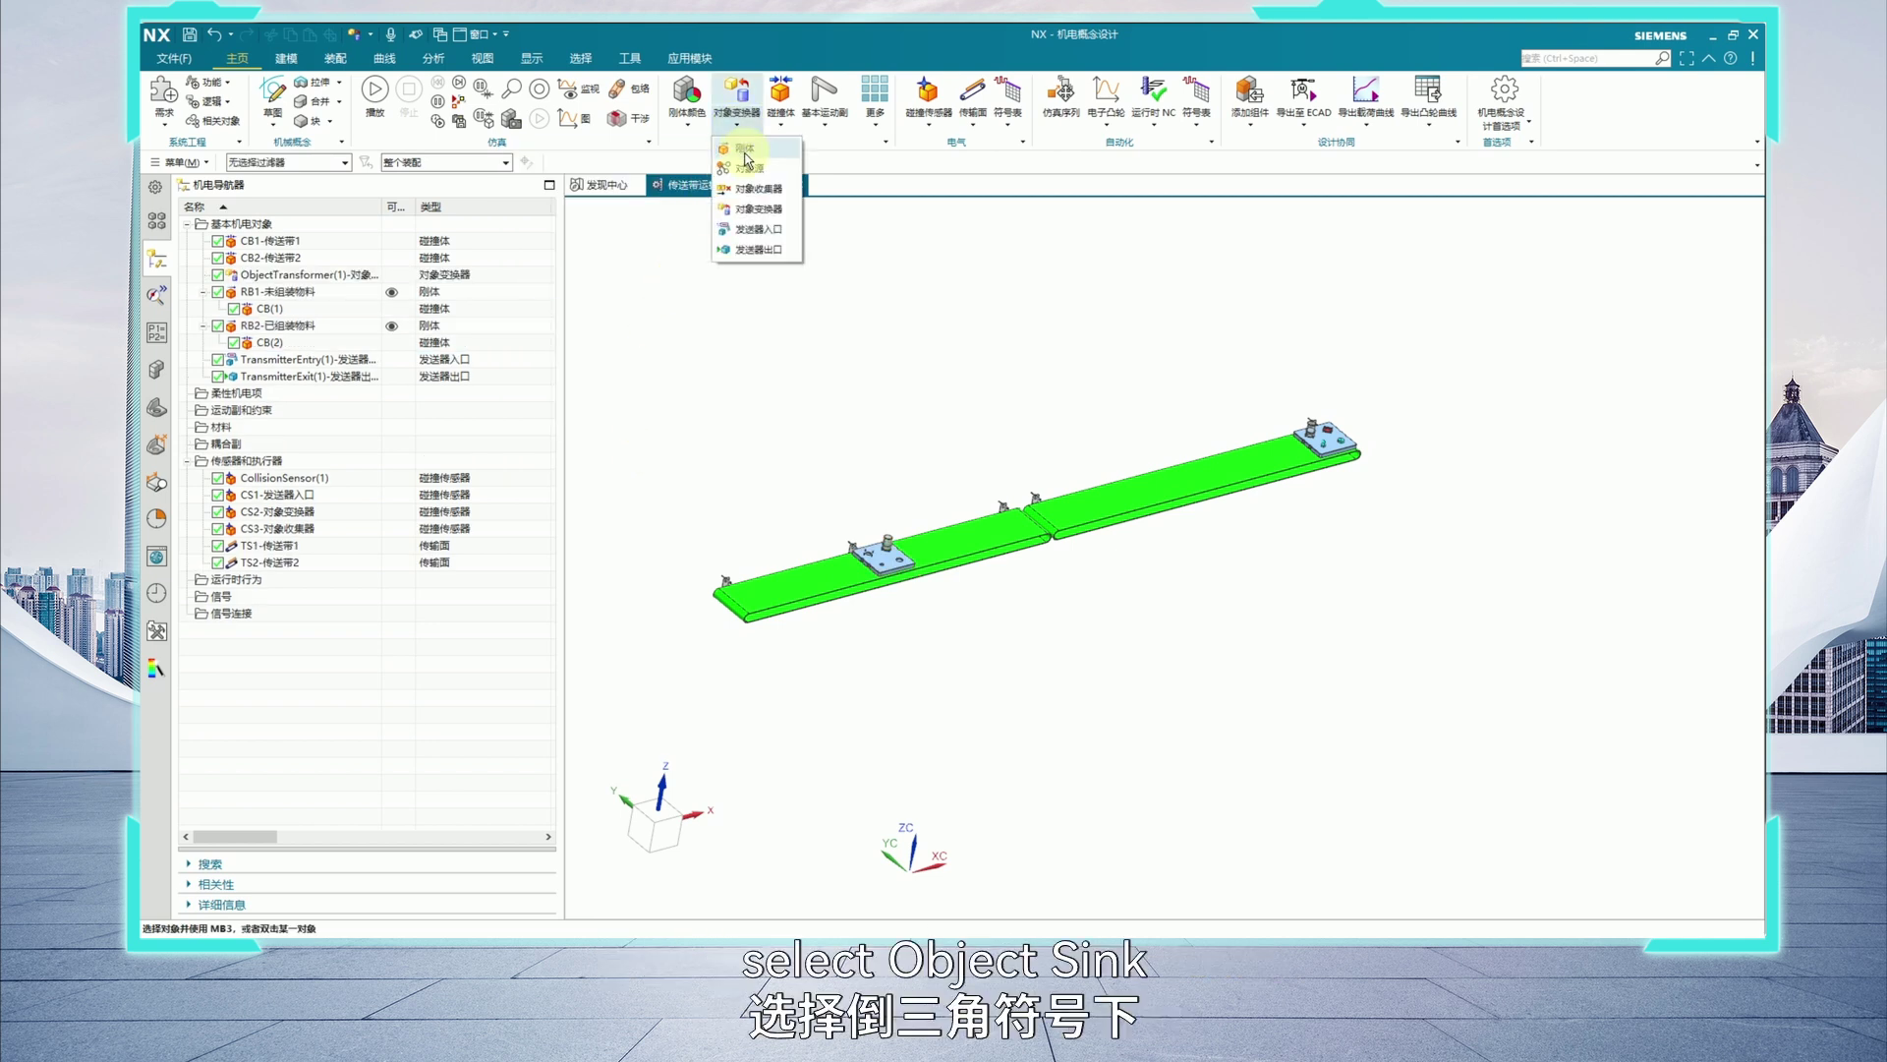
pyautogui.click(757, 189)
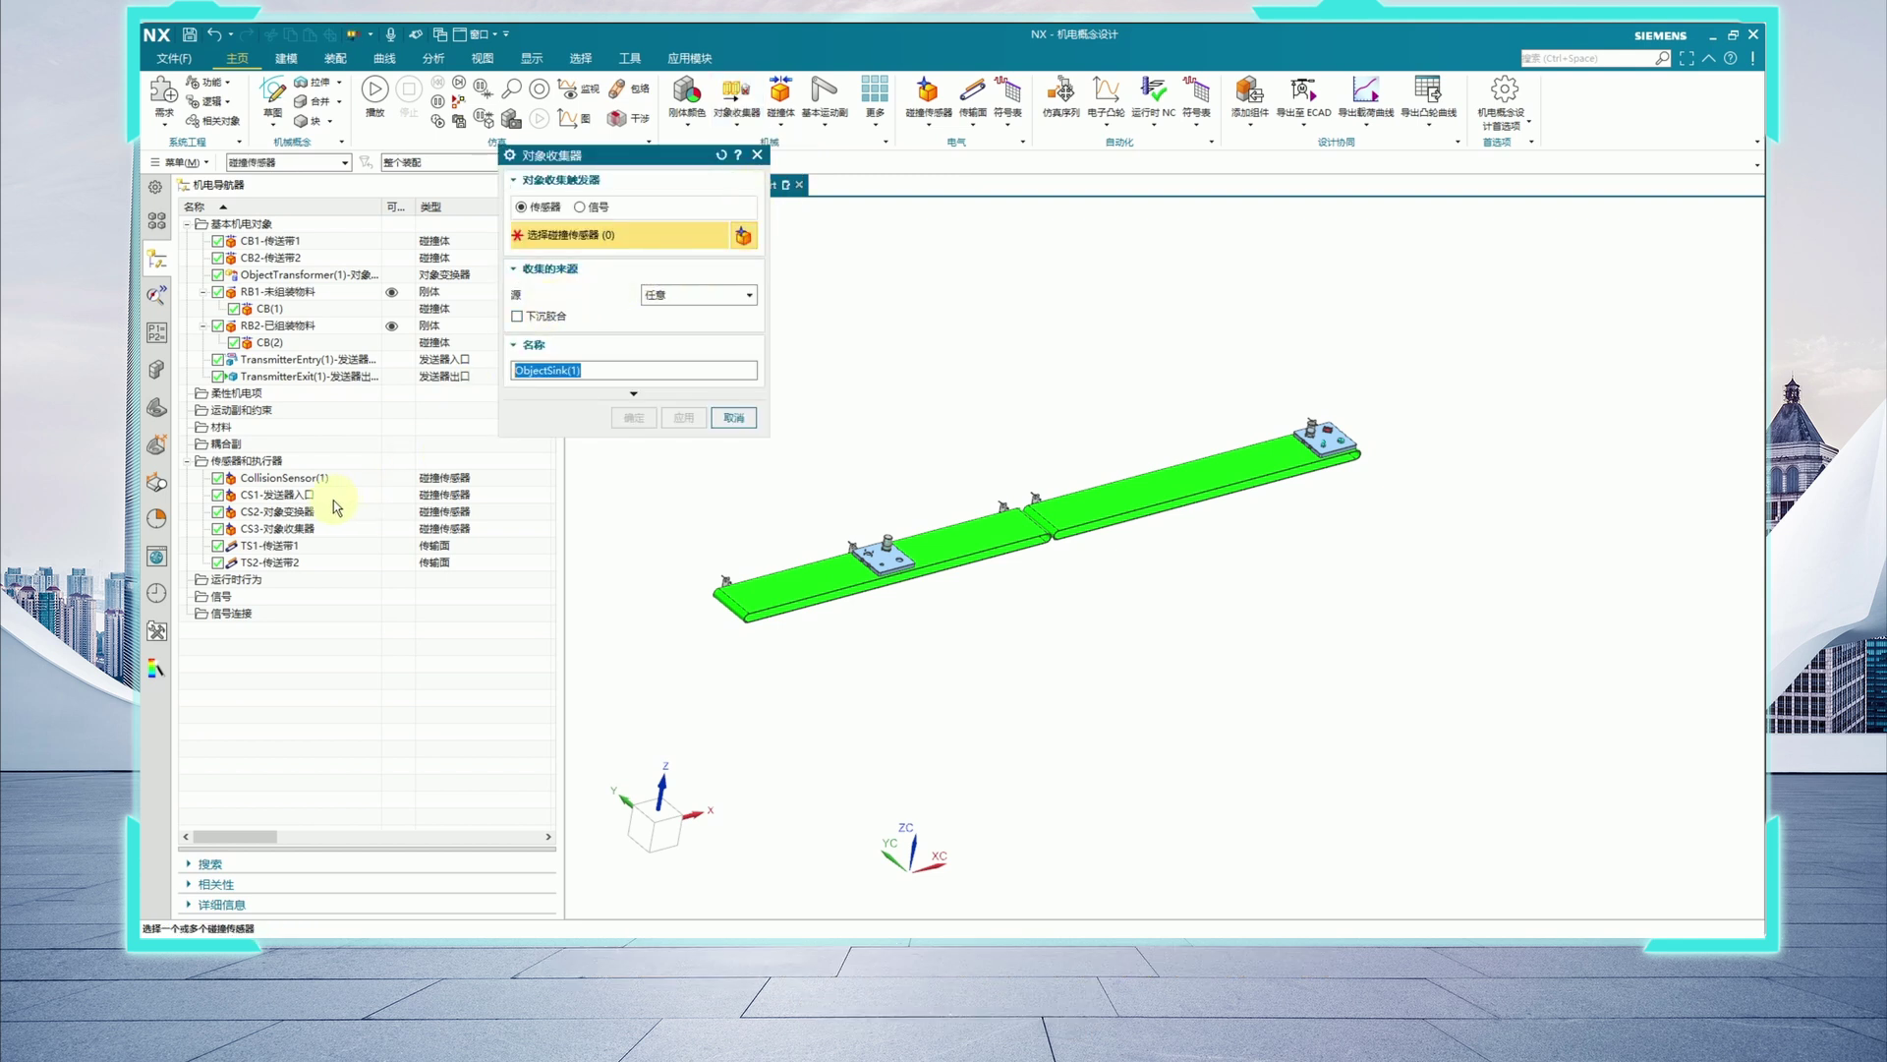
pyautogui.click(292, 529)
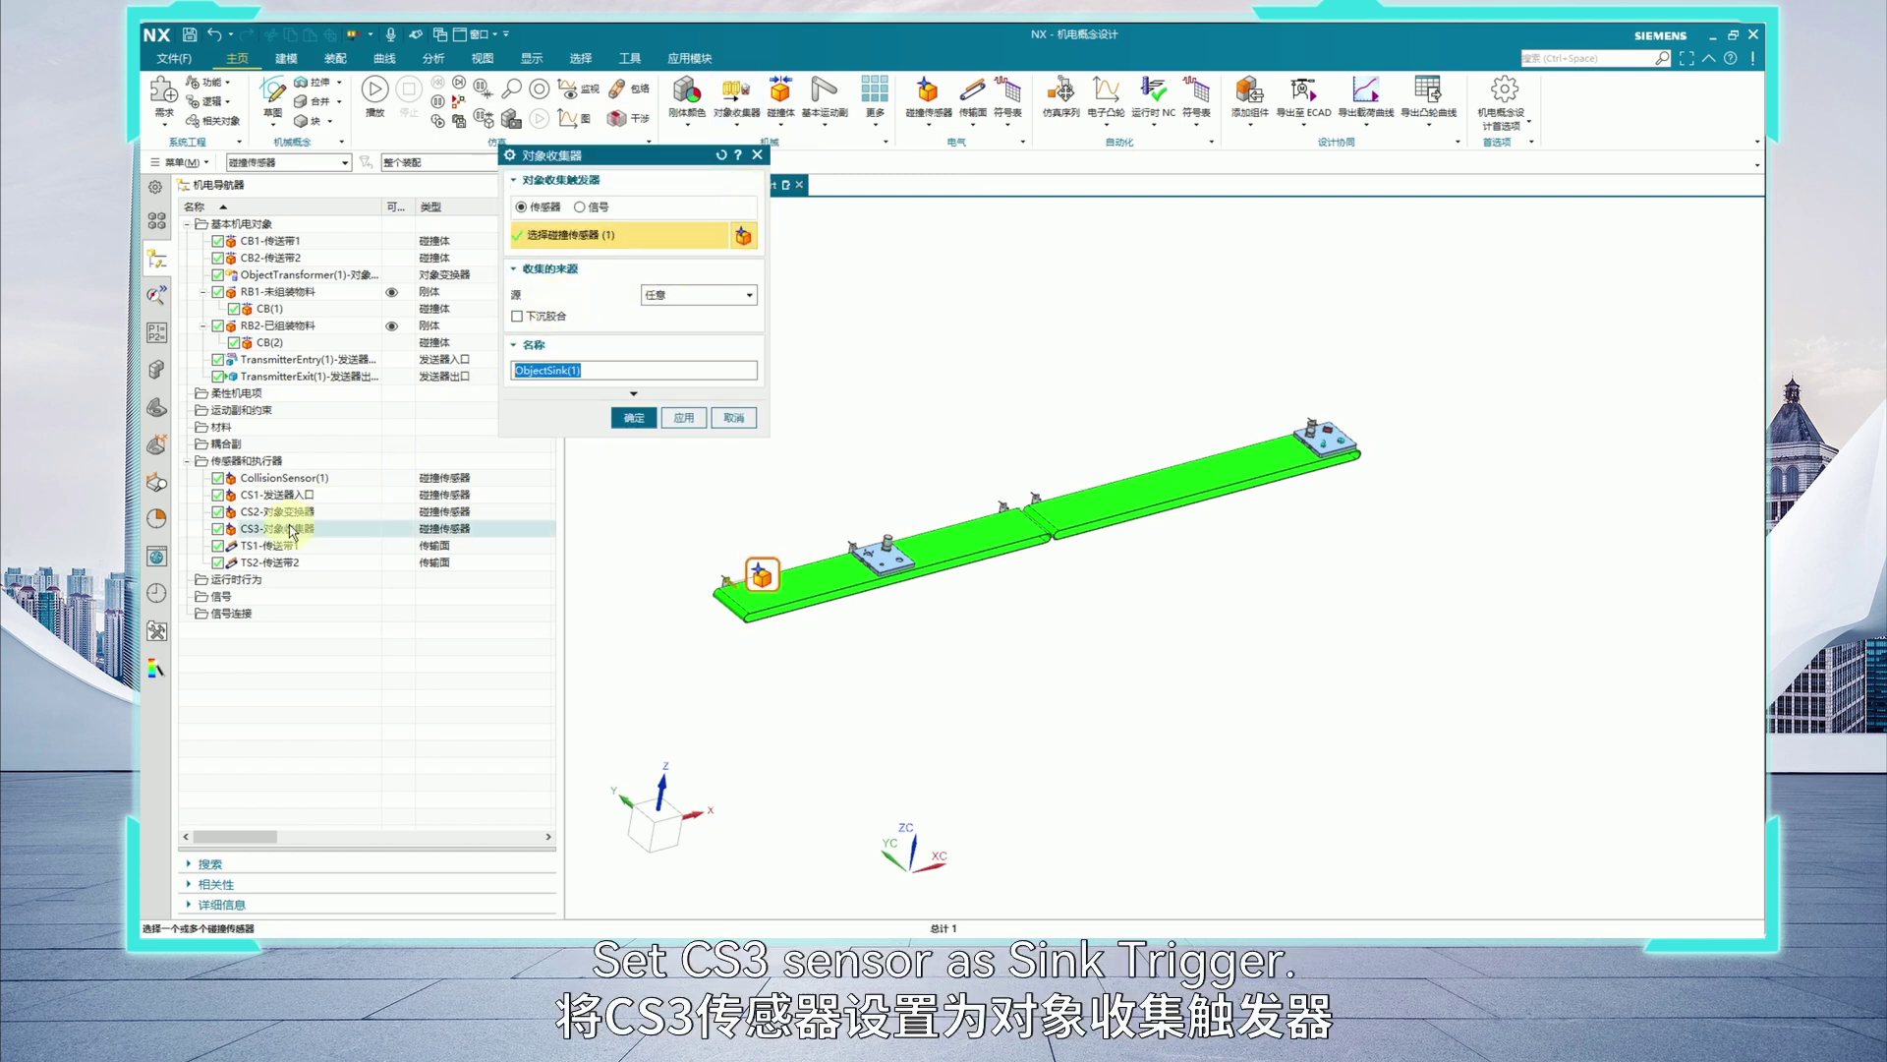
# Name the object sink ObjectSink(1)-对象收集器 and create it.
pyautogui.click(595, 374)
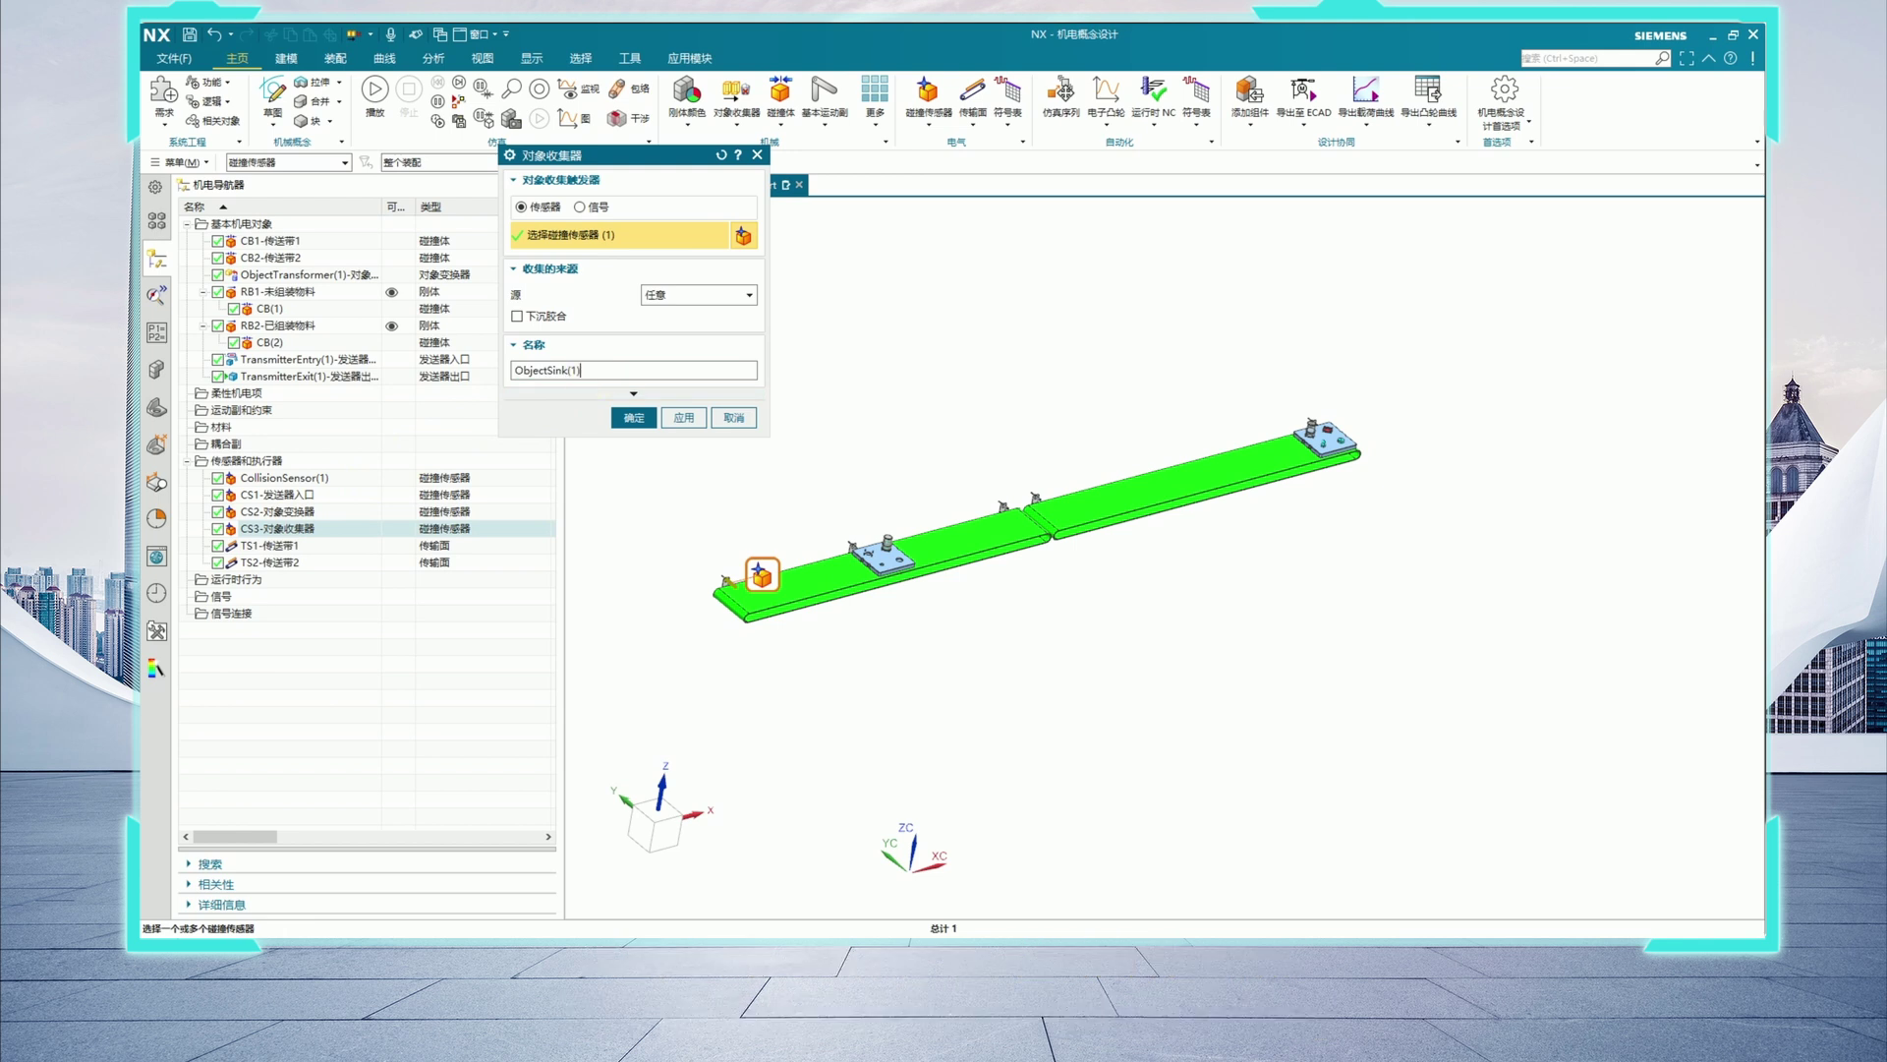
pyautogui.write("-dui'shou")
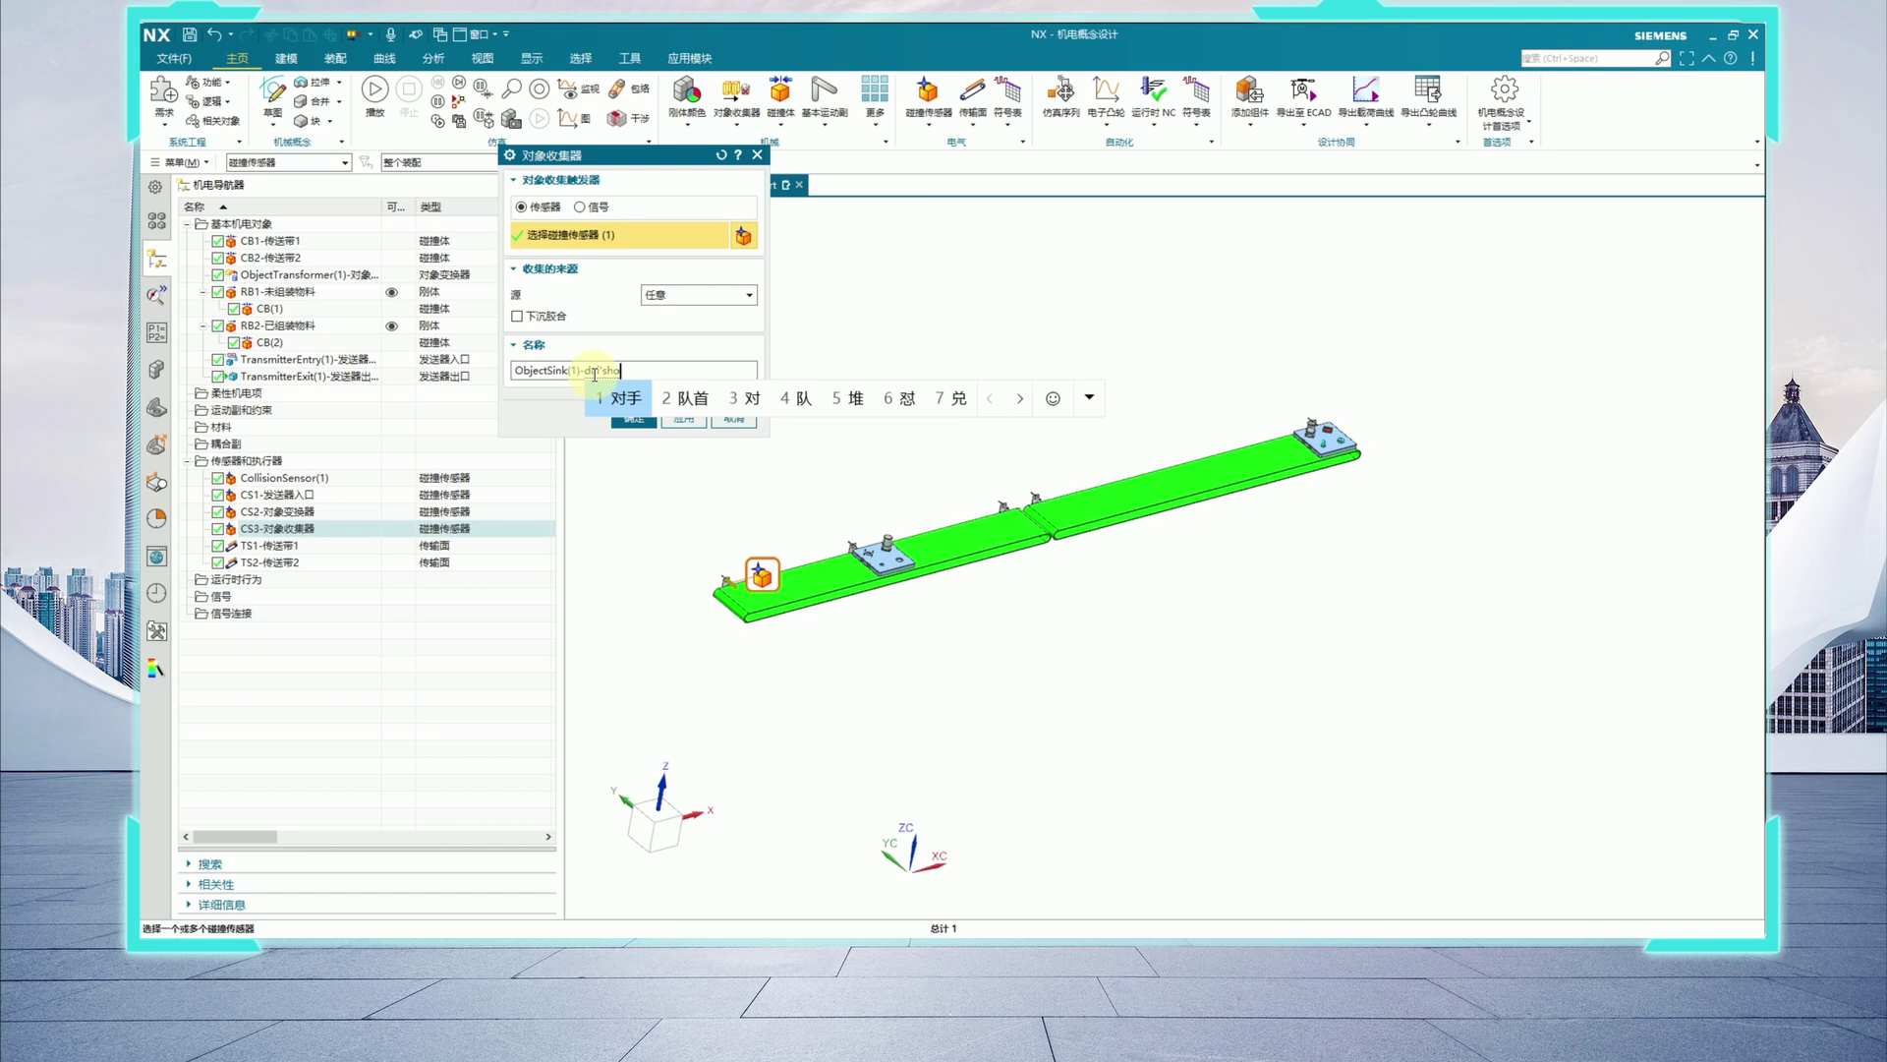
pyautogui.press('BackSpace')
pyautogui.press('BackSpace')
pyautogui.press('BackSpace')
pyautogui.write('xiangsho')
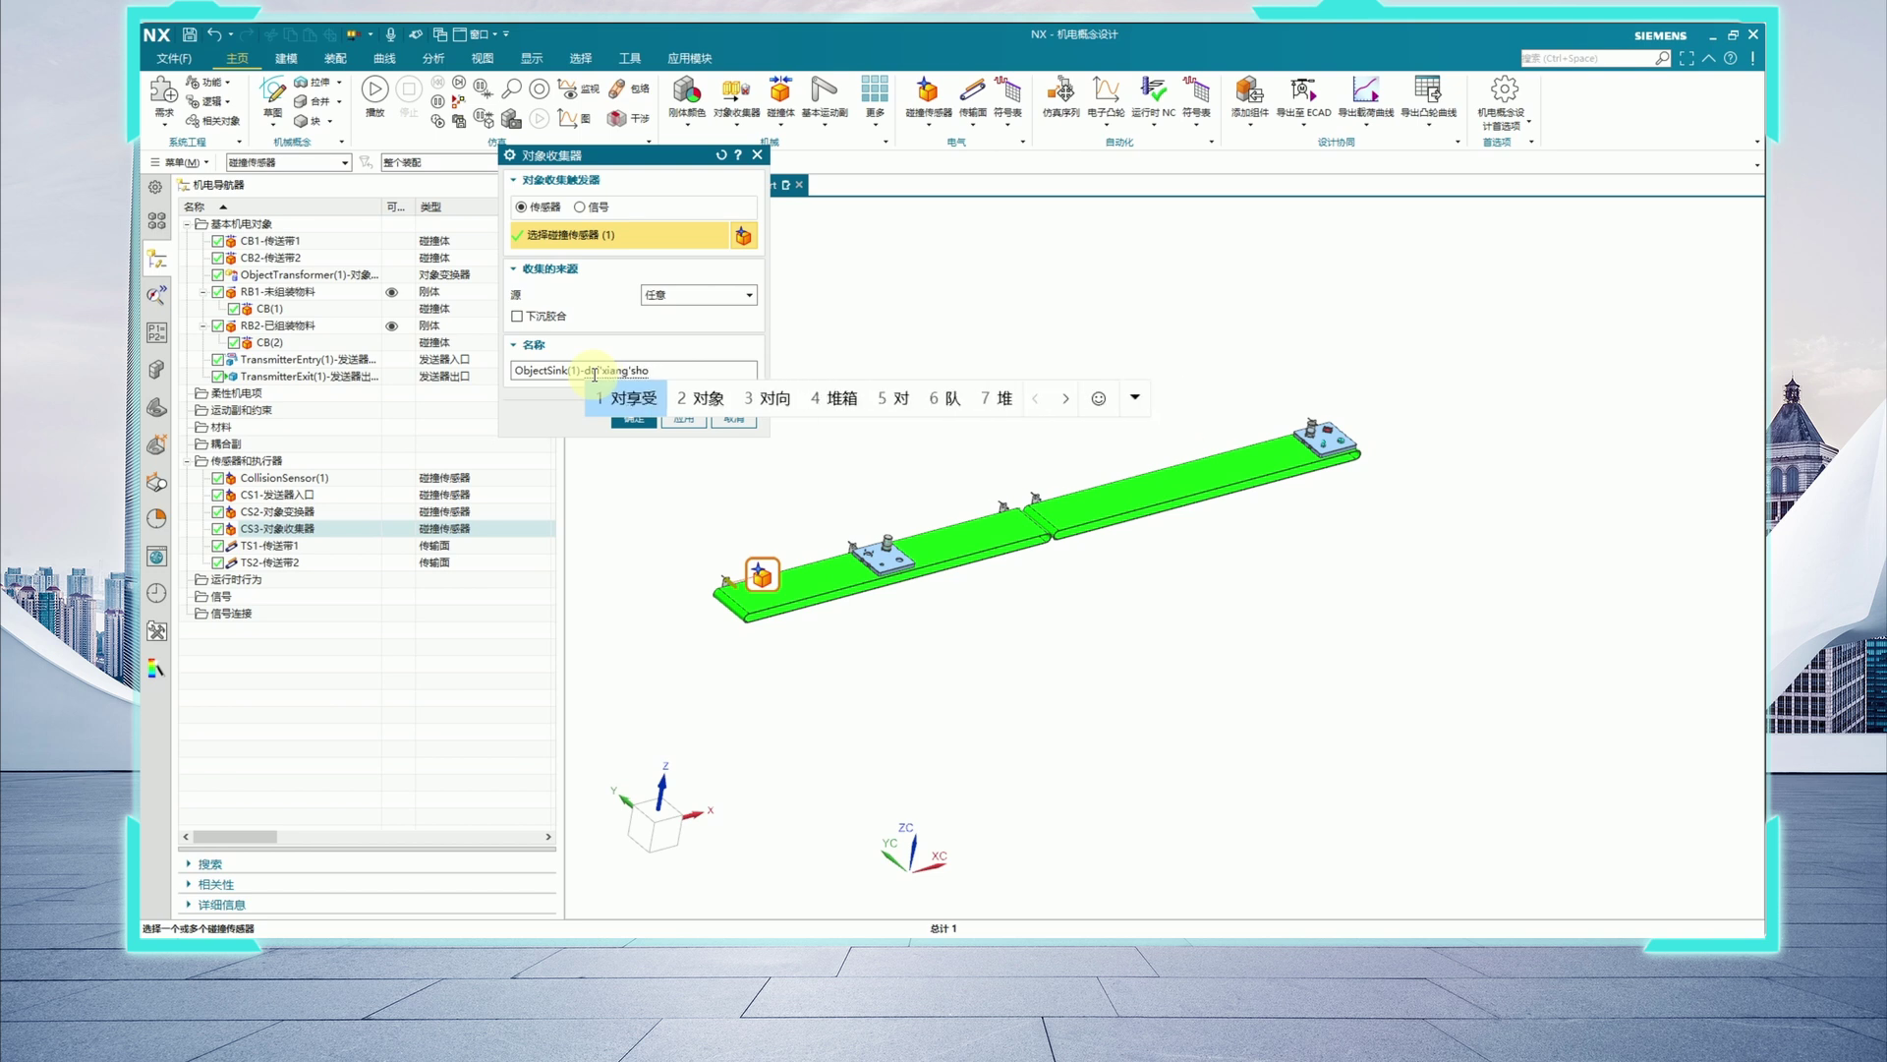
pyautogui.write('ujiqi')
pyautogui.press('space')
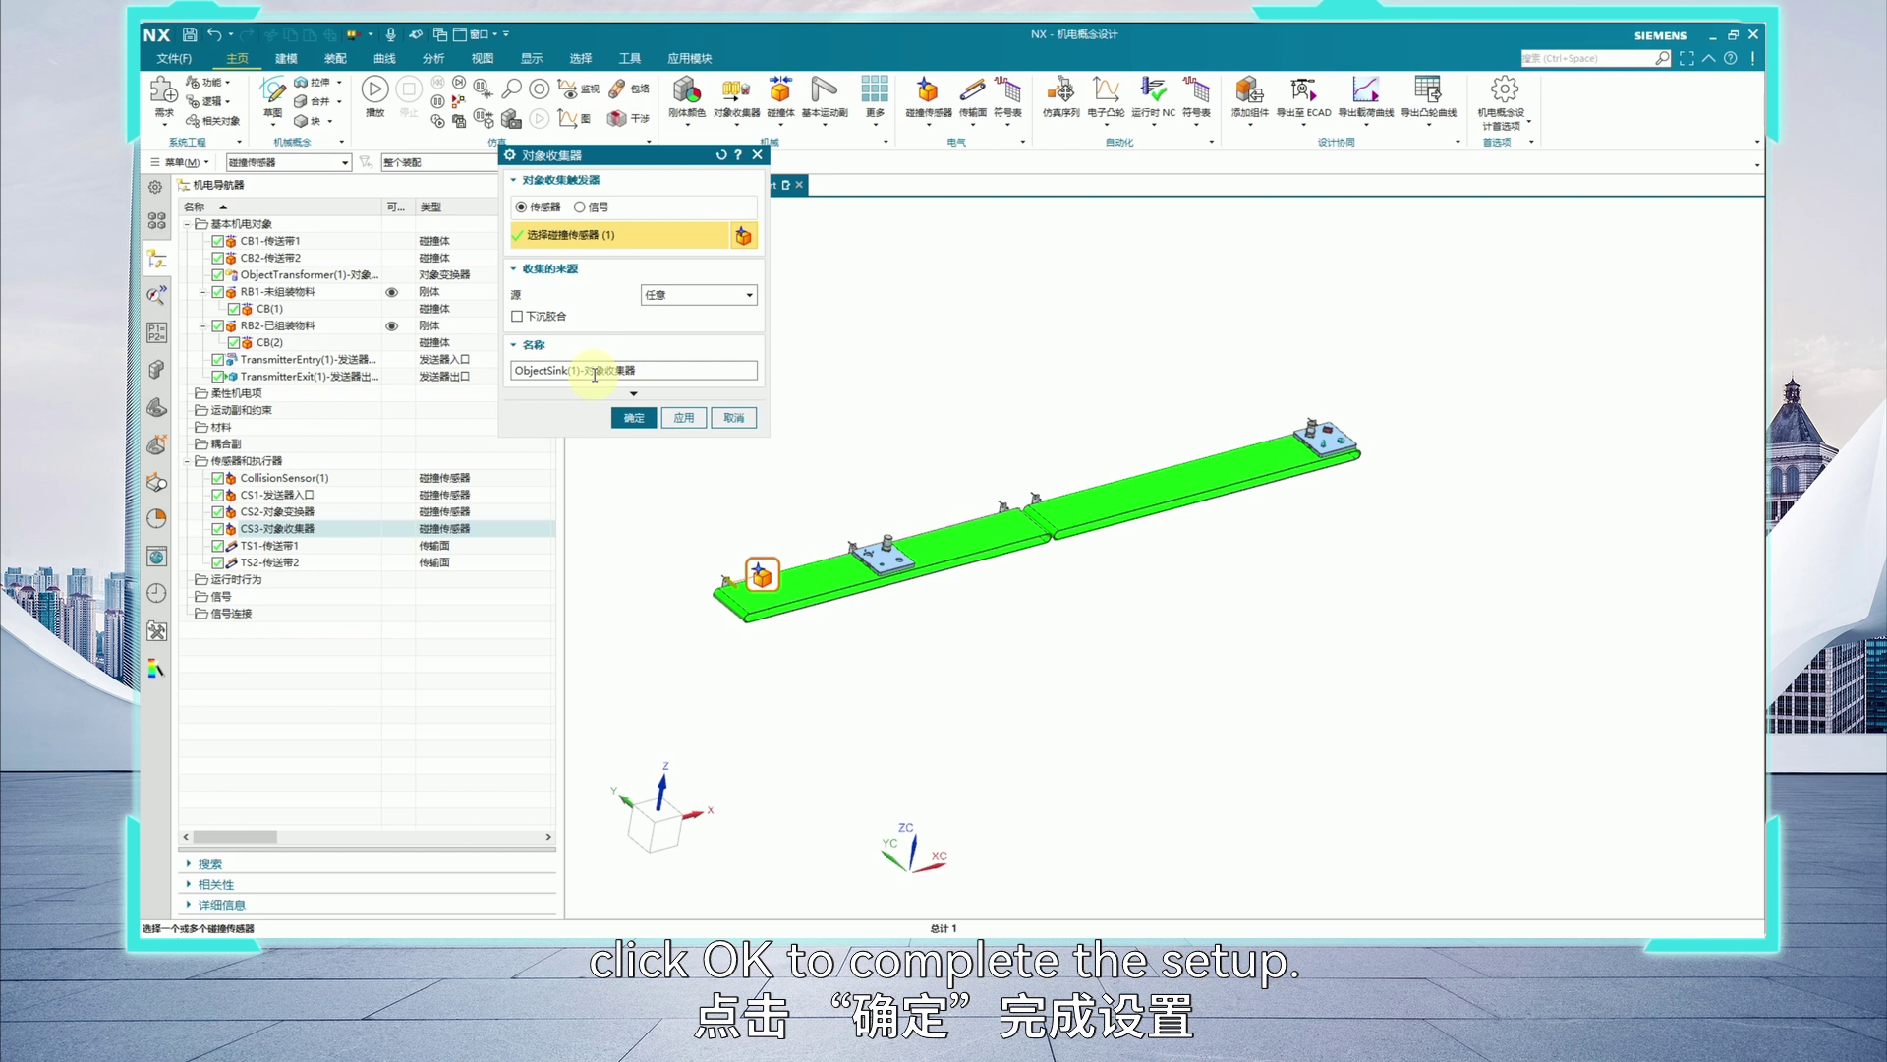
pyautogui.click(634, 418)
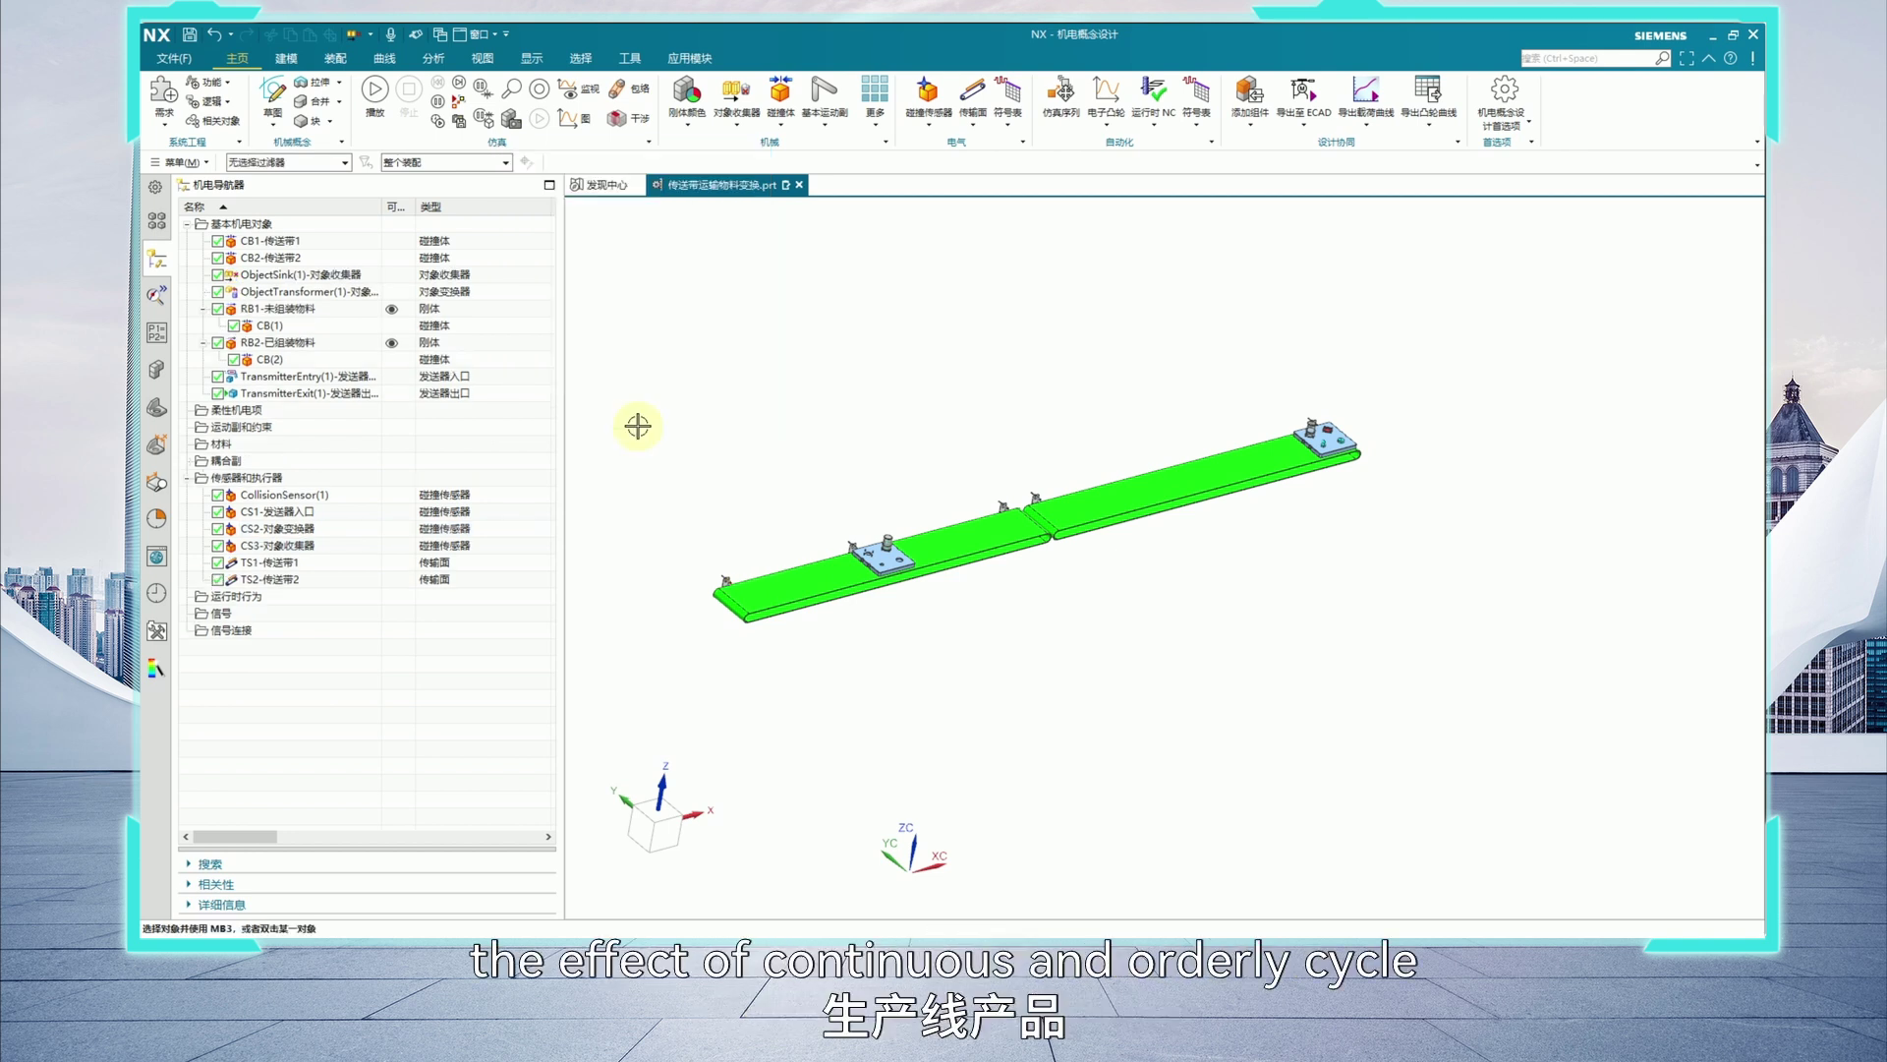
# Start an object source (对象源) with the rigid body RB1-未组装物料 as the object to copy.
pyautogui.keyDown('shift'); pyautogui.moveTo(1217, 540); pyautogui.dragTo(1173, 505, button='middle'); pyautogui.keyUp('shift')
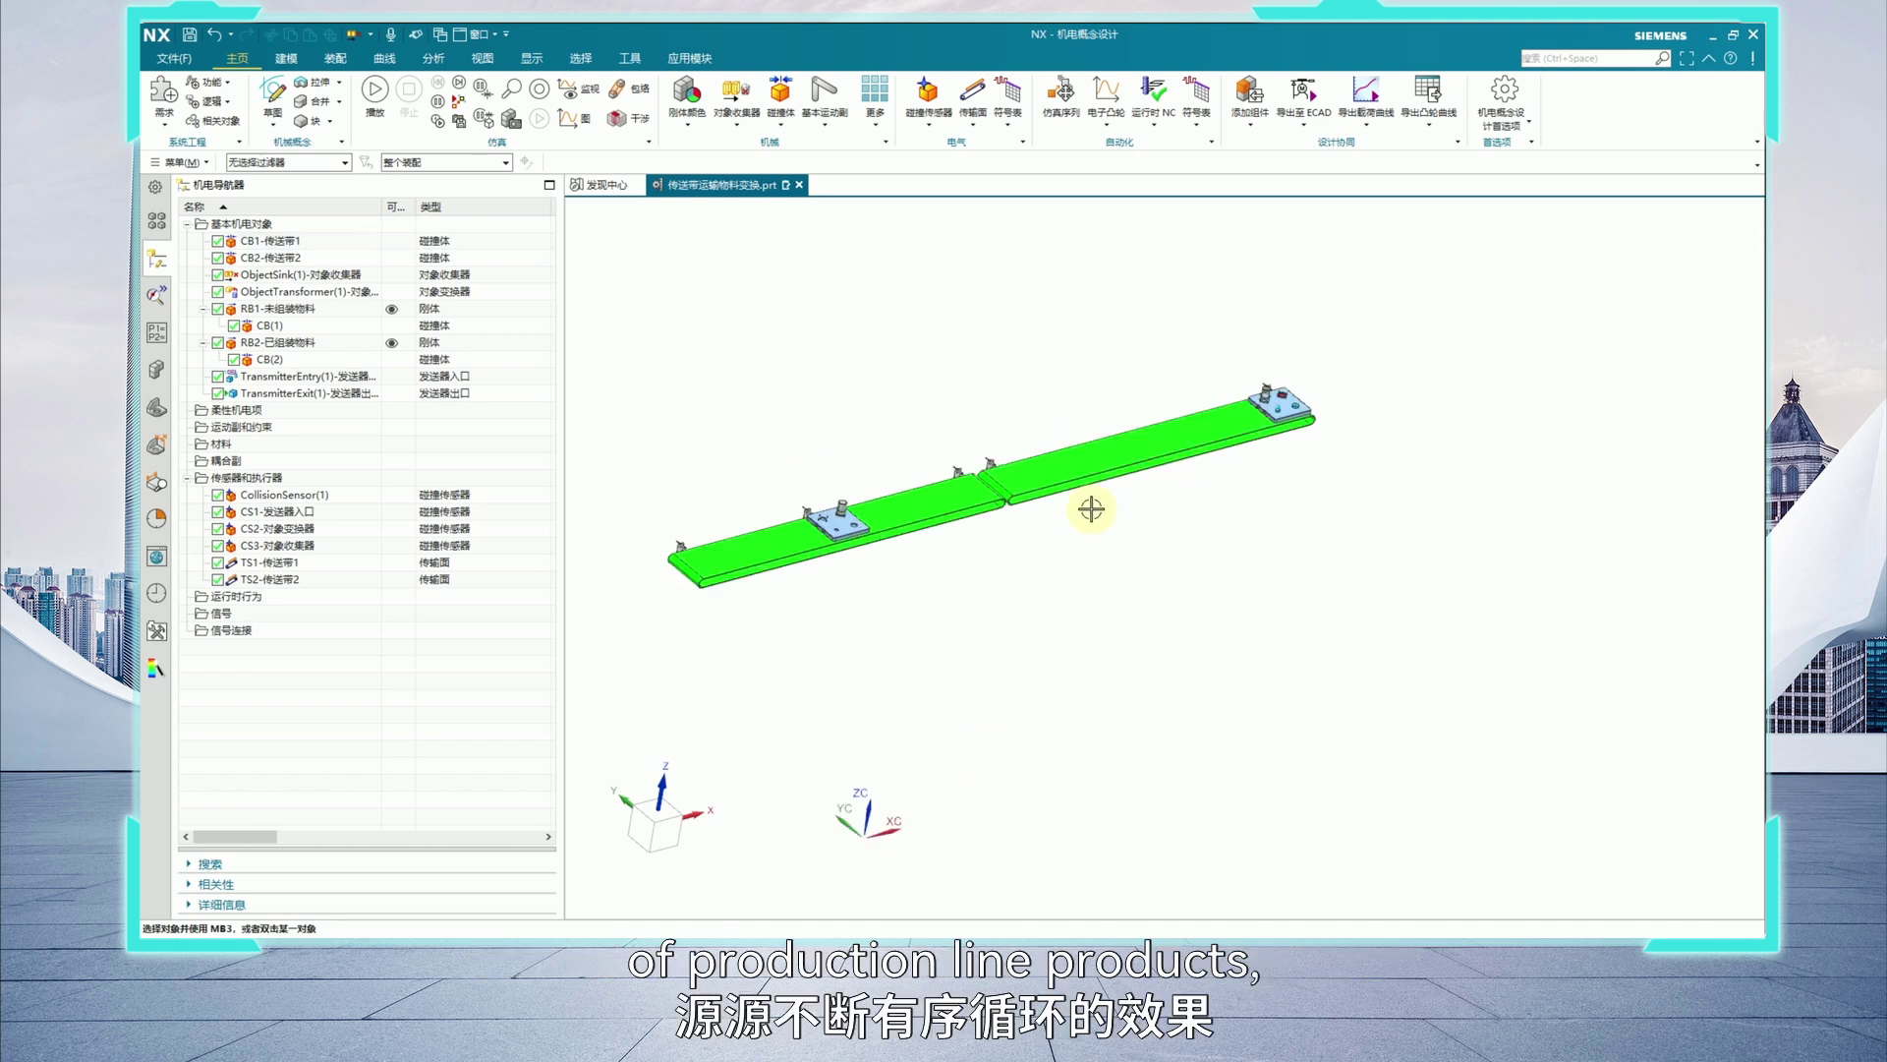
pyautogui.scroll(-4, 1106, 539)
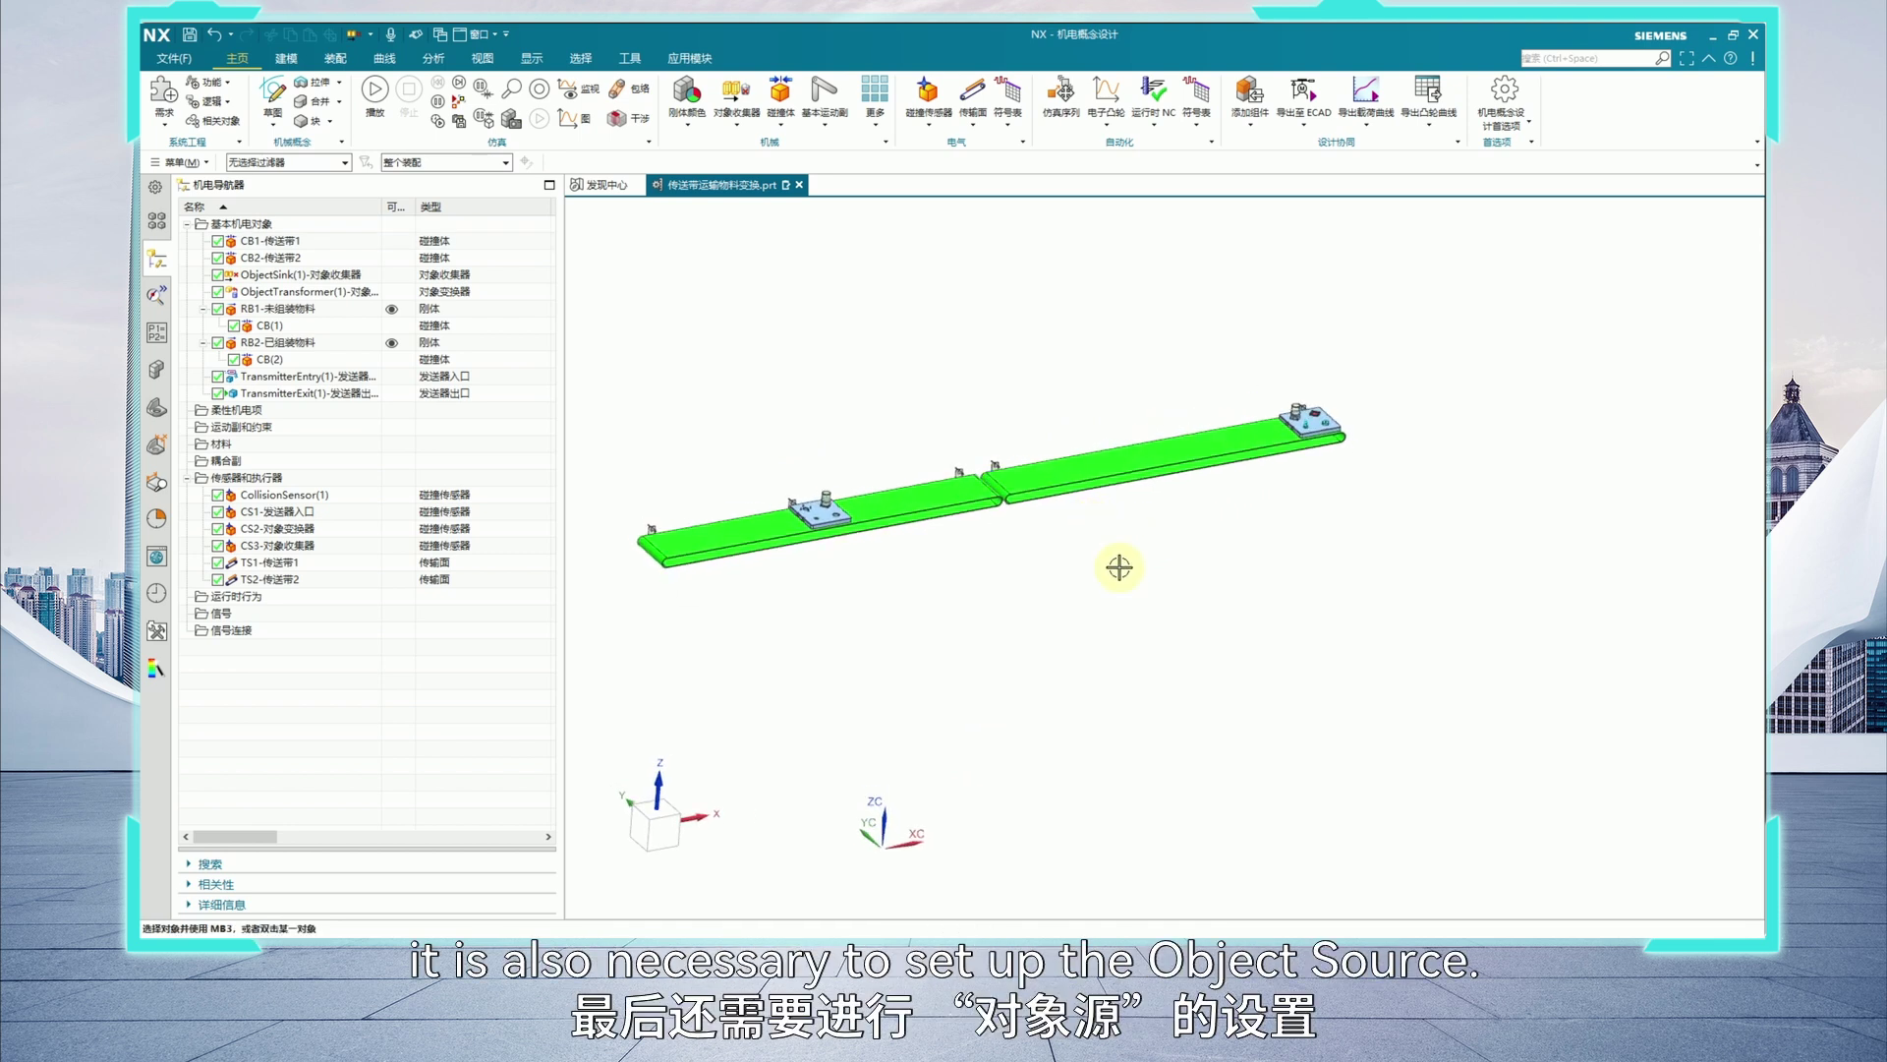
pyautogui.scroll(4, 1059, 511)
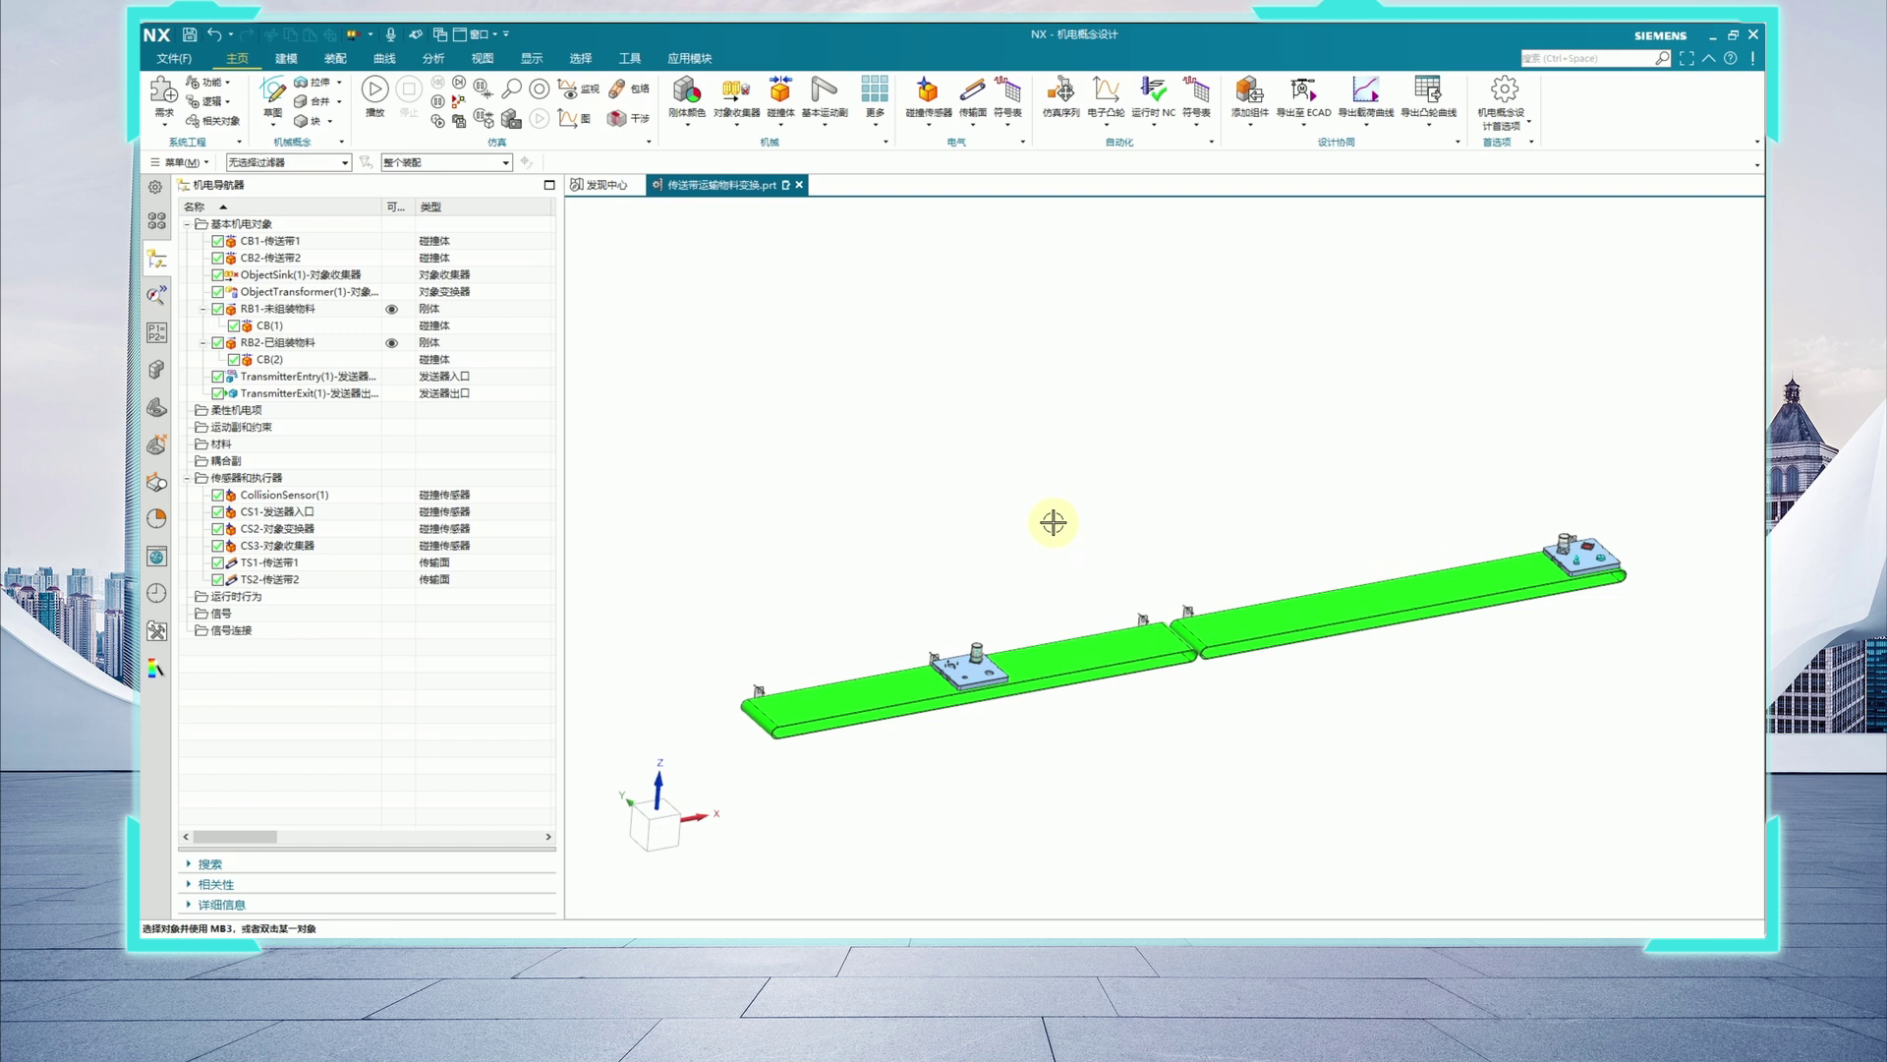
pyautogui.click(737, 126)
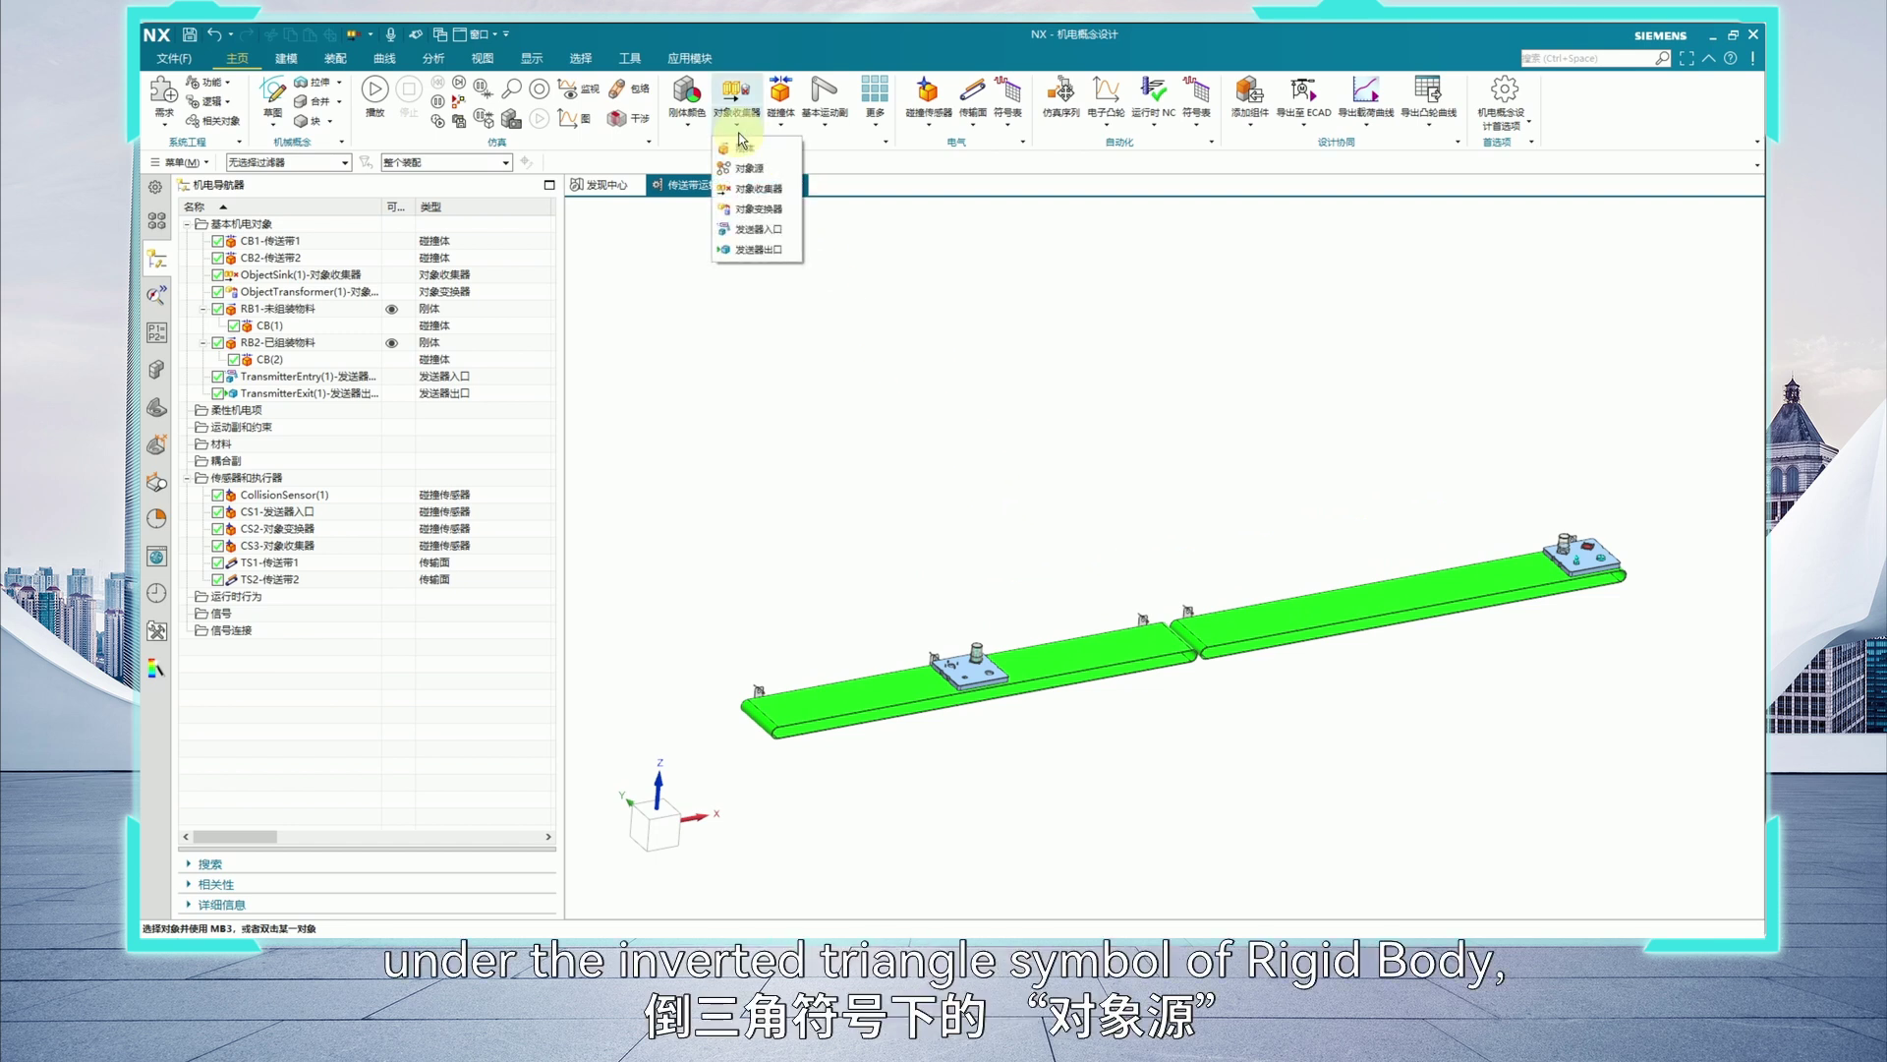
pyautogui.click(744, 168)
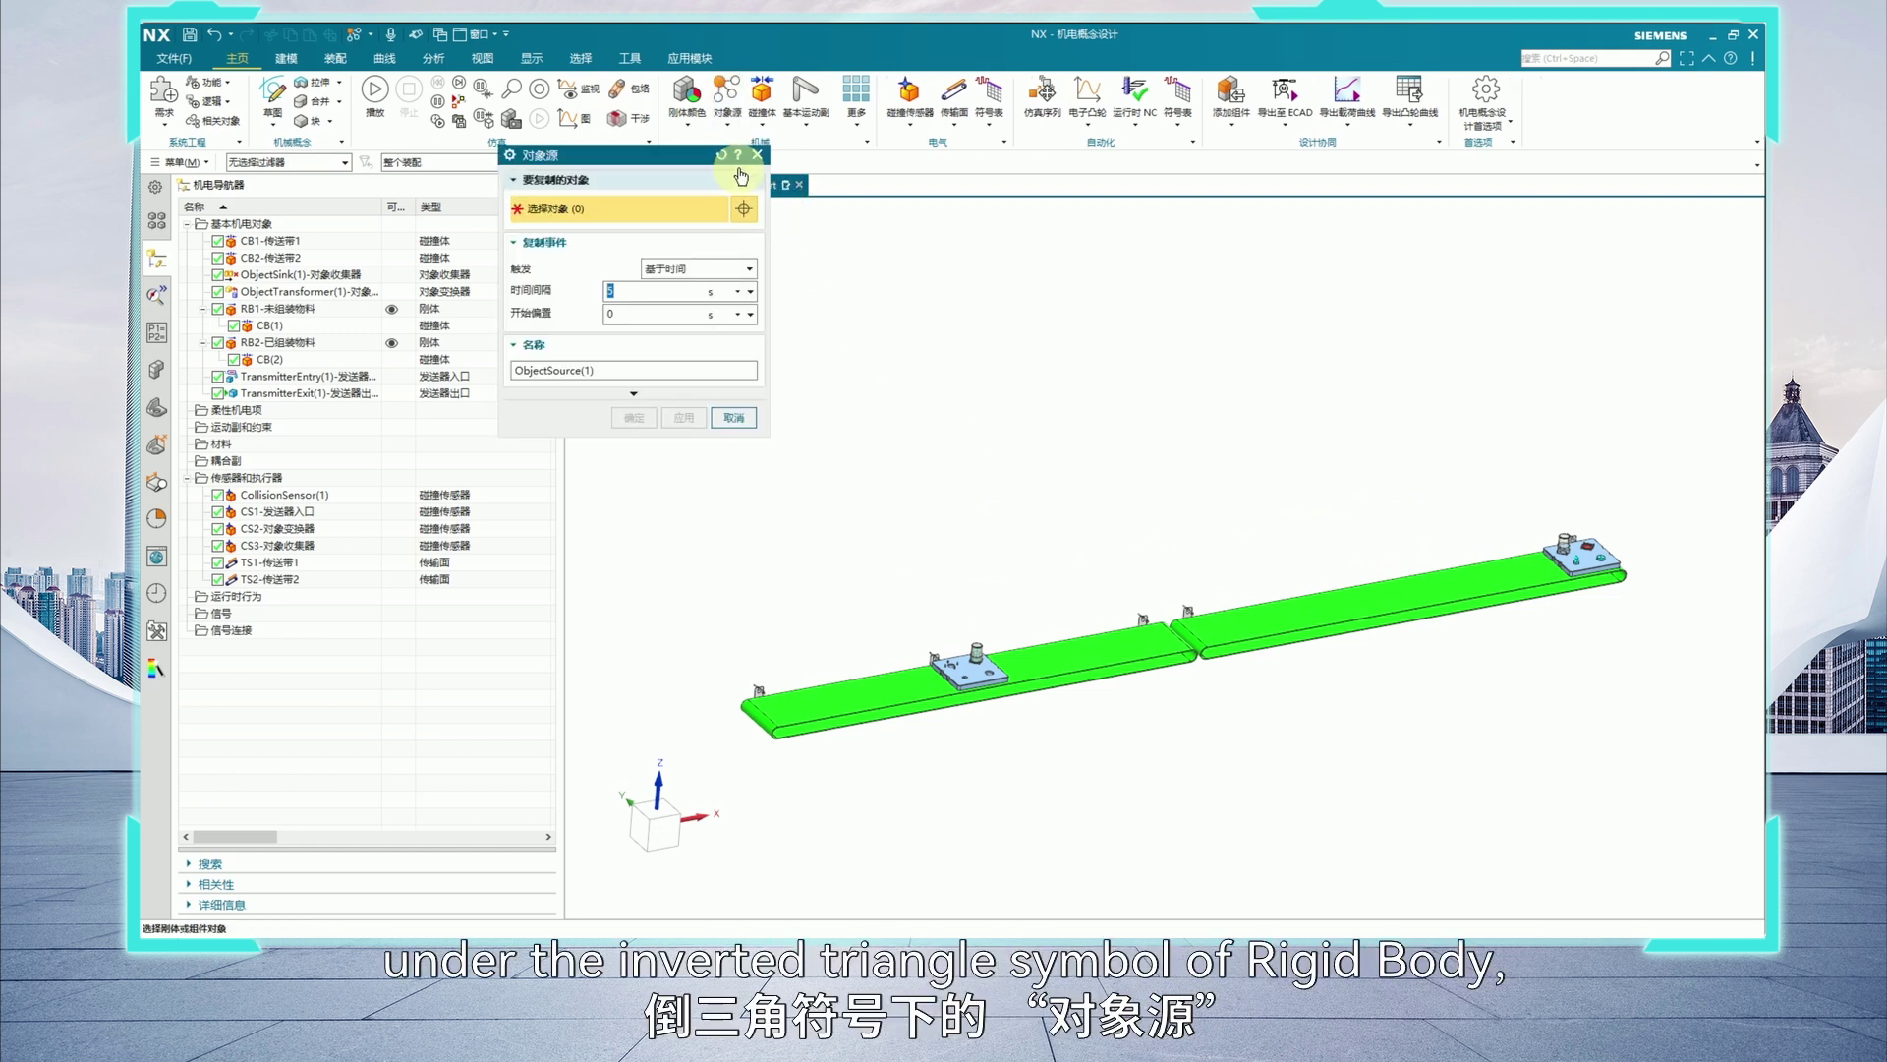
pyautogui.click(316, 311)
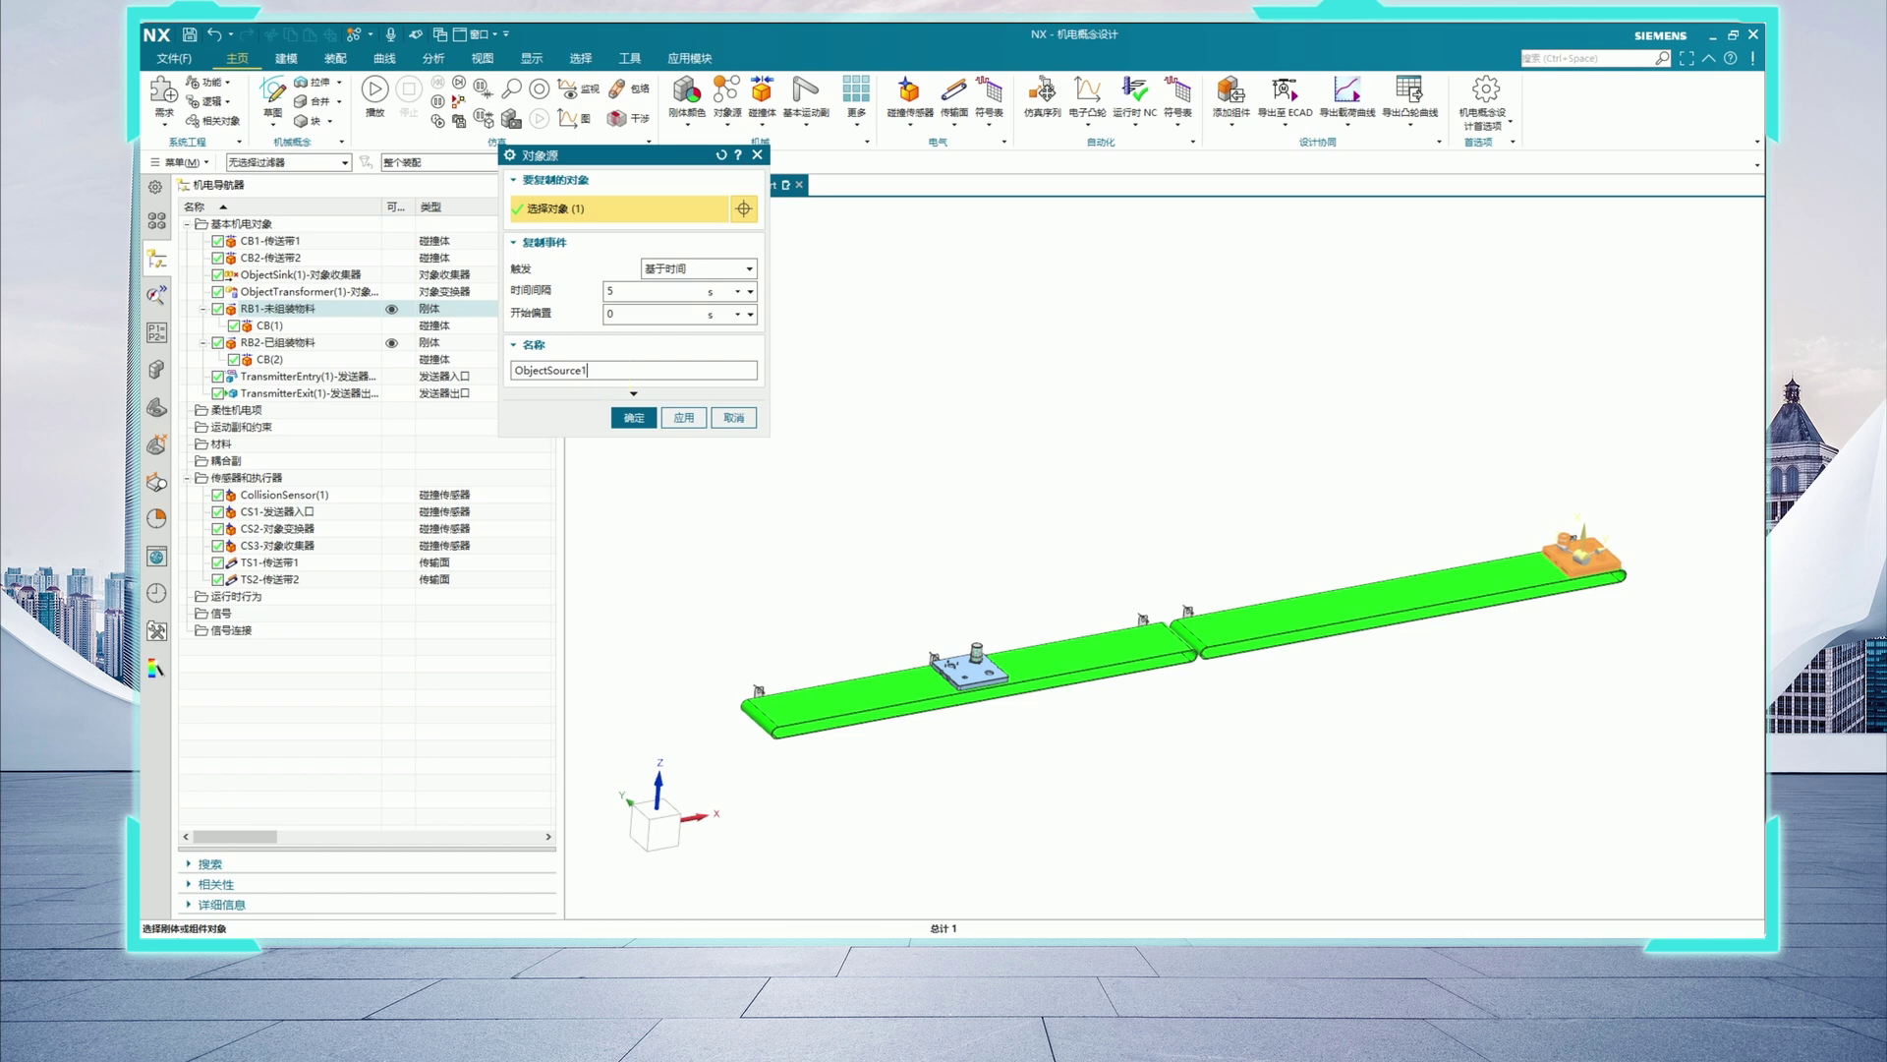
# Name the object source ObjectSource1-未组装物料 and create it.
pyautogui.write('wuzu')
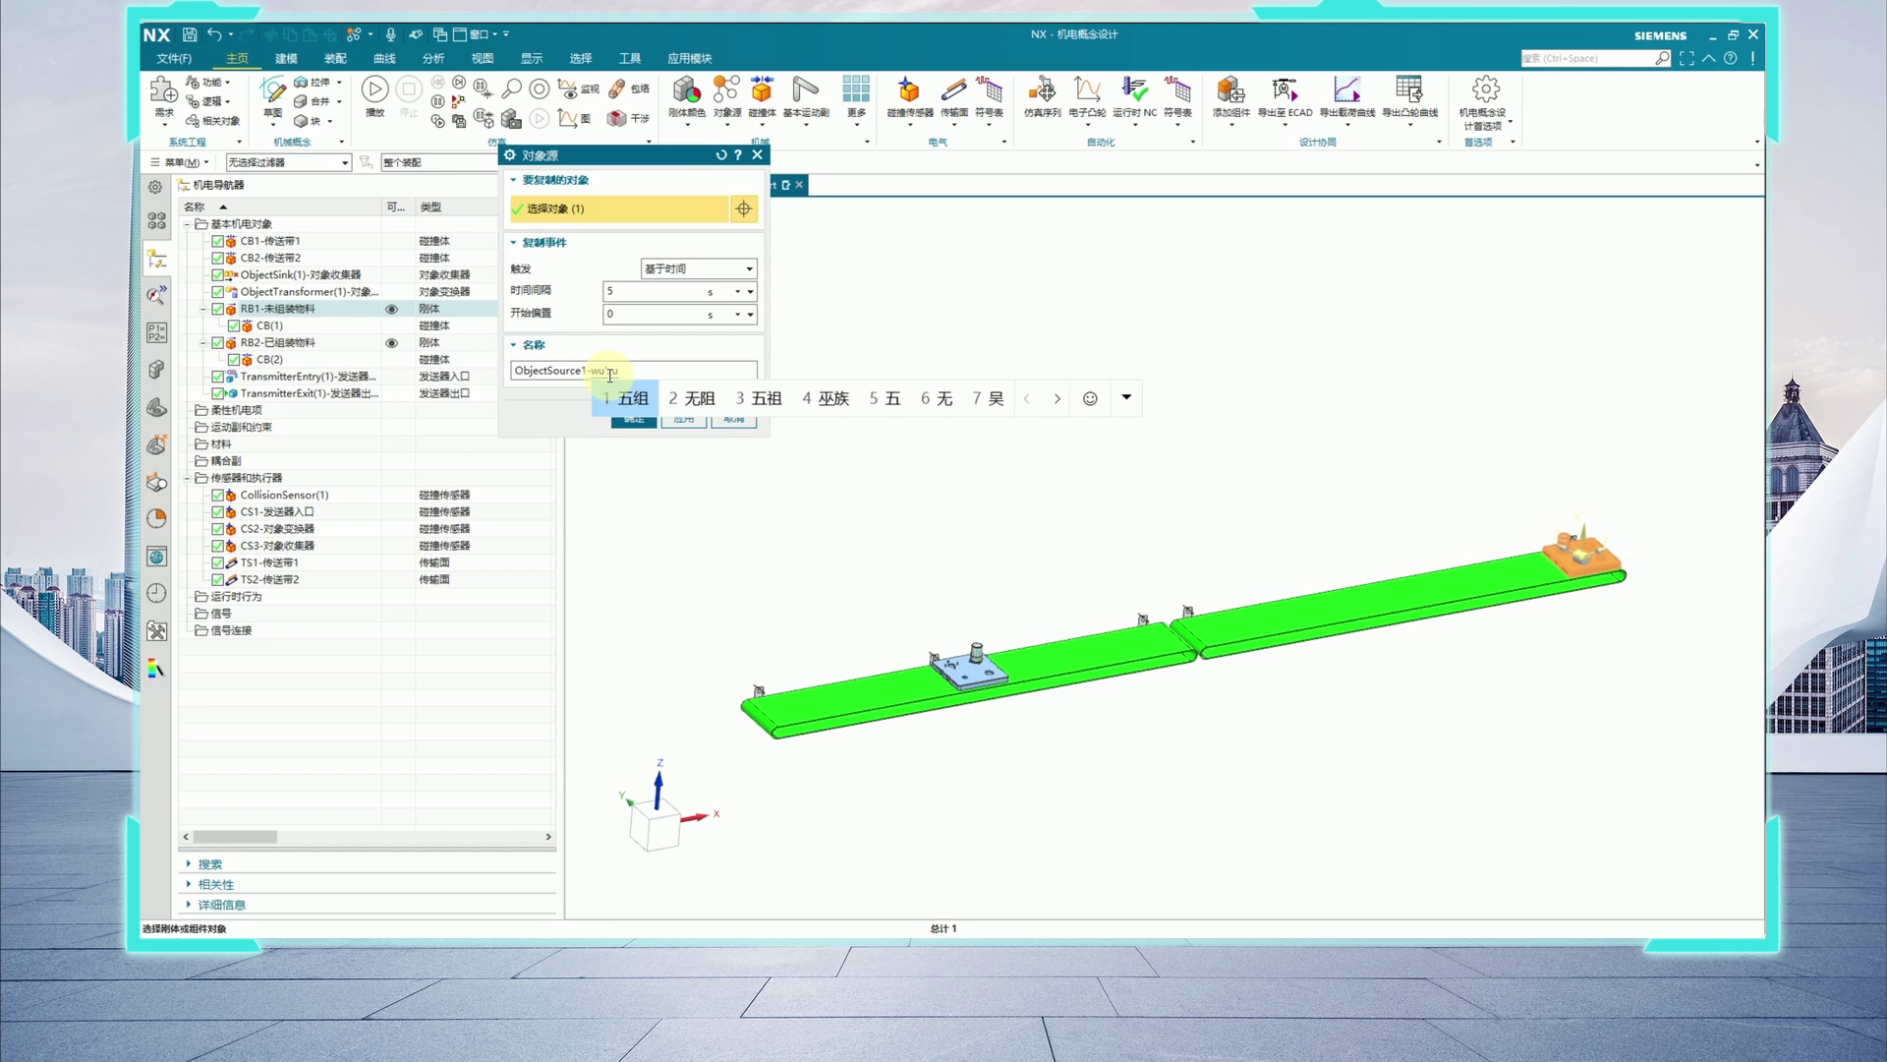
pyautogui.write('zhaung')
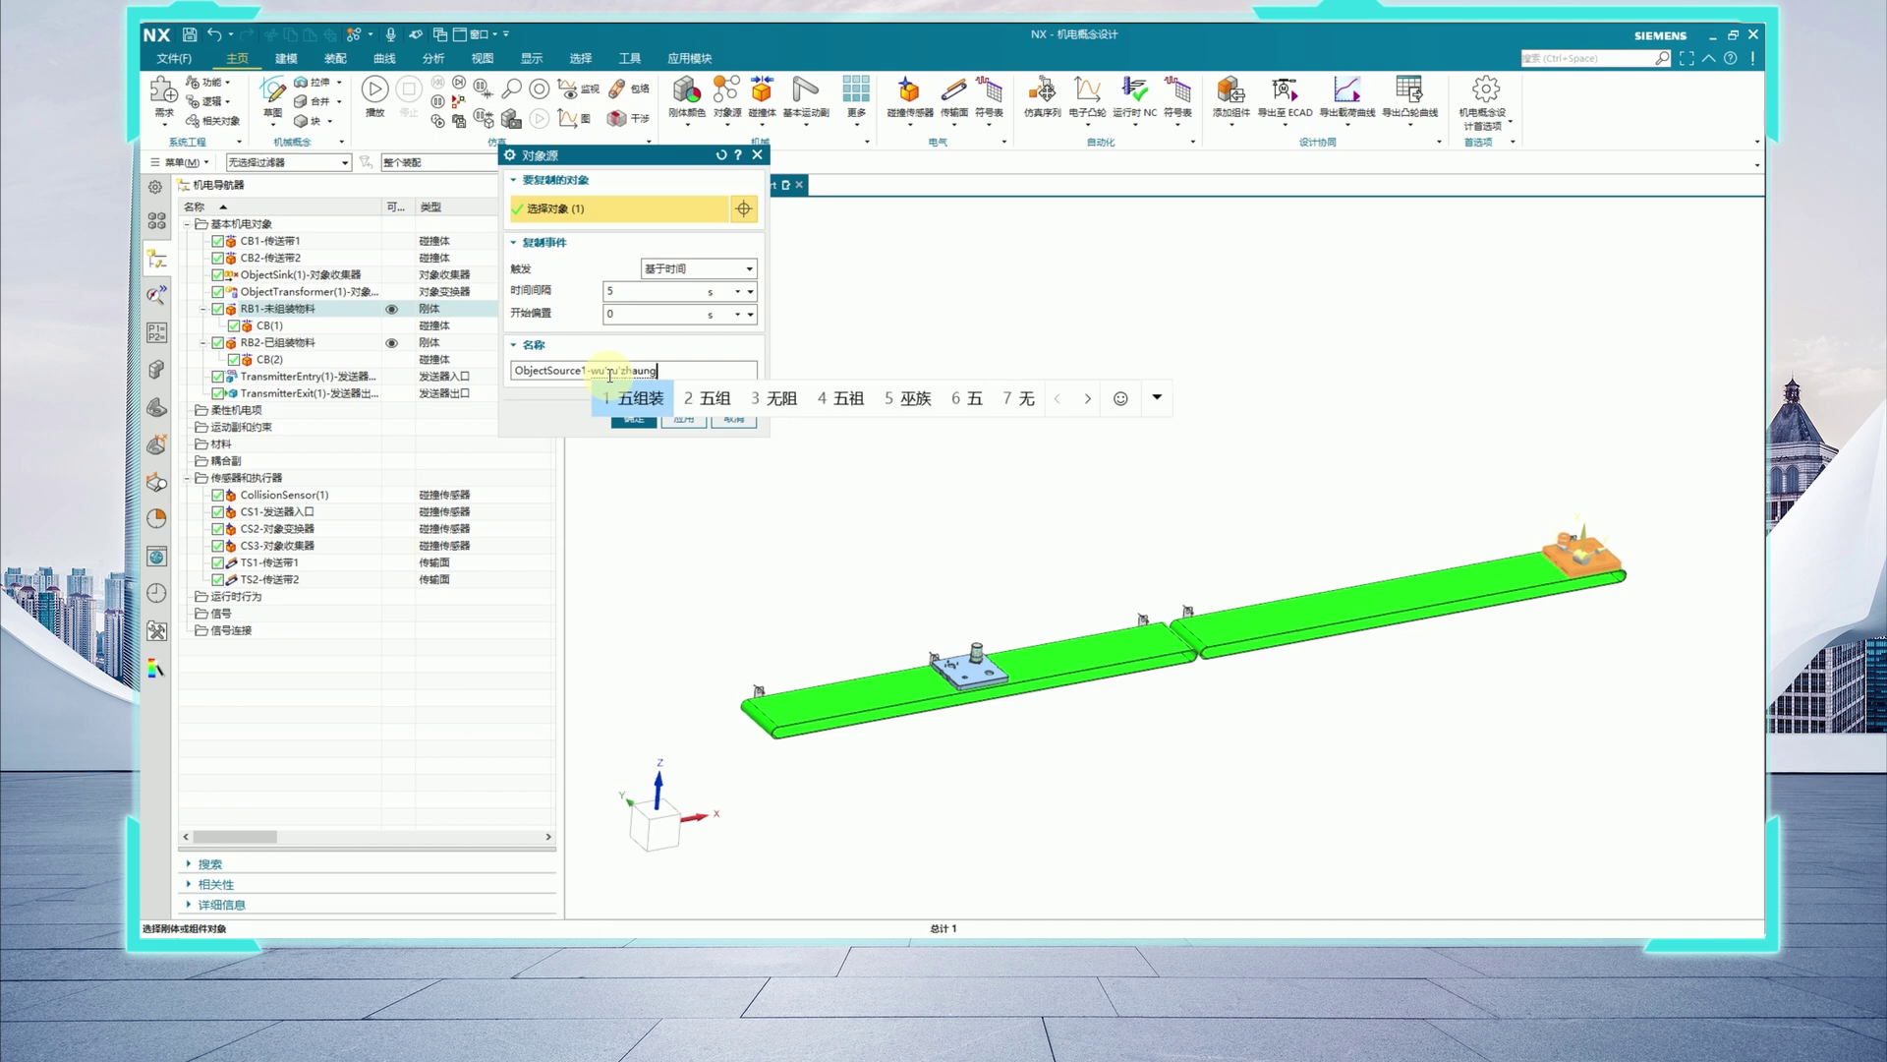
pyautogui.write('l')
pyautogui.press('BackSpace')
pyautogui.press('BackSpace')
pyautogui.press('BackSpace')
pyautogui.press('BackSpace')
pyautogui.press('BackSpace')
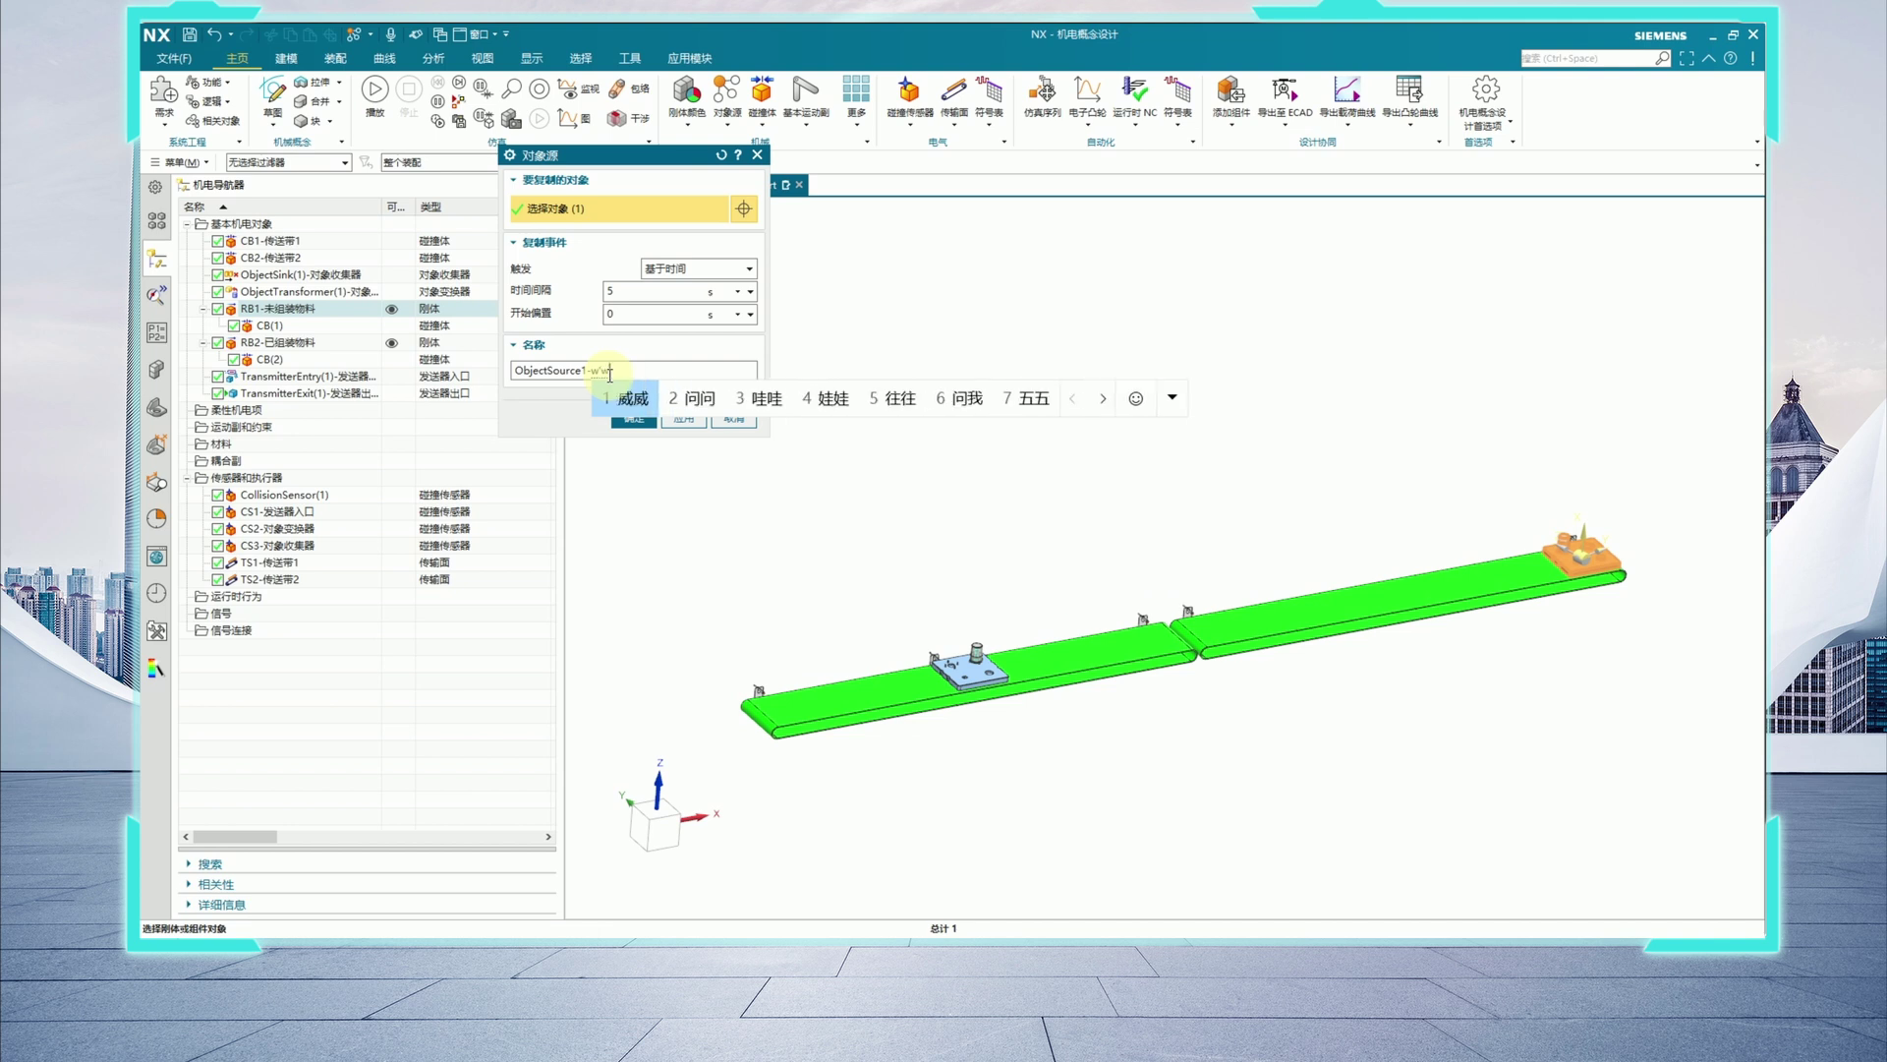
pyautogui.write('eizu')
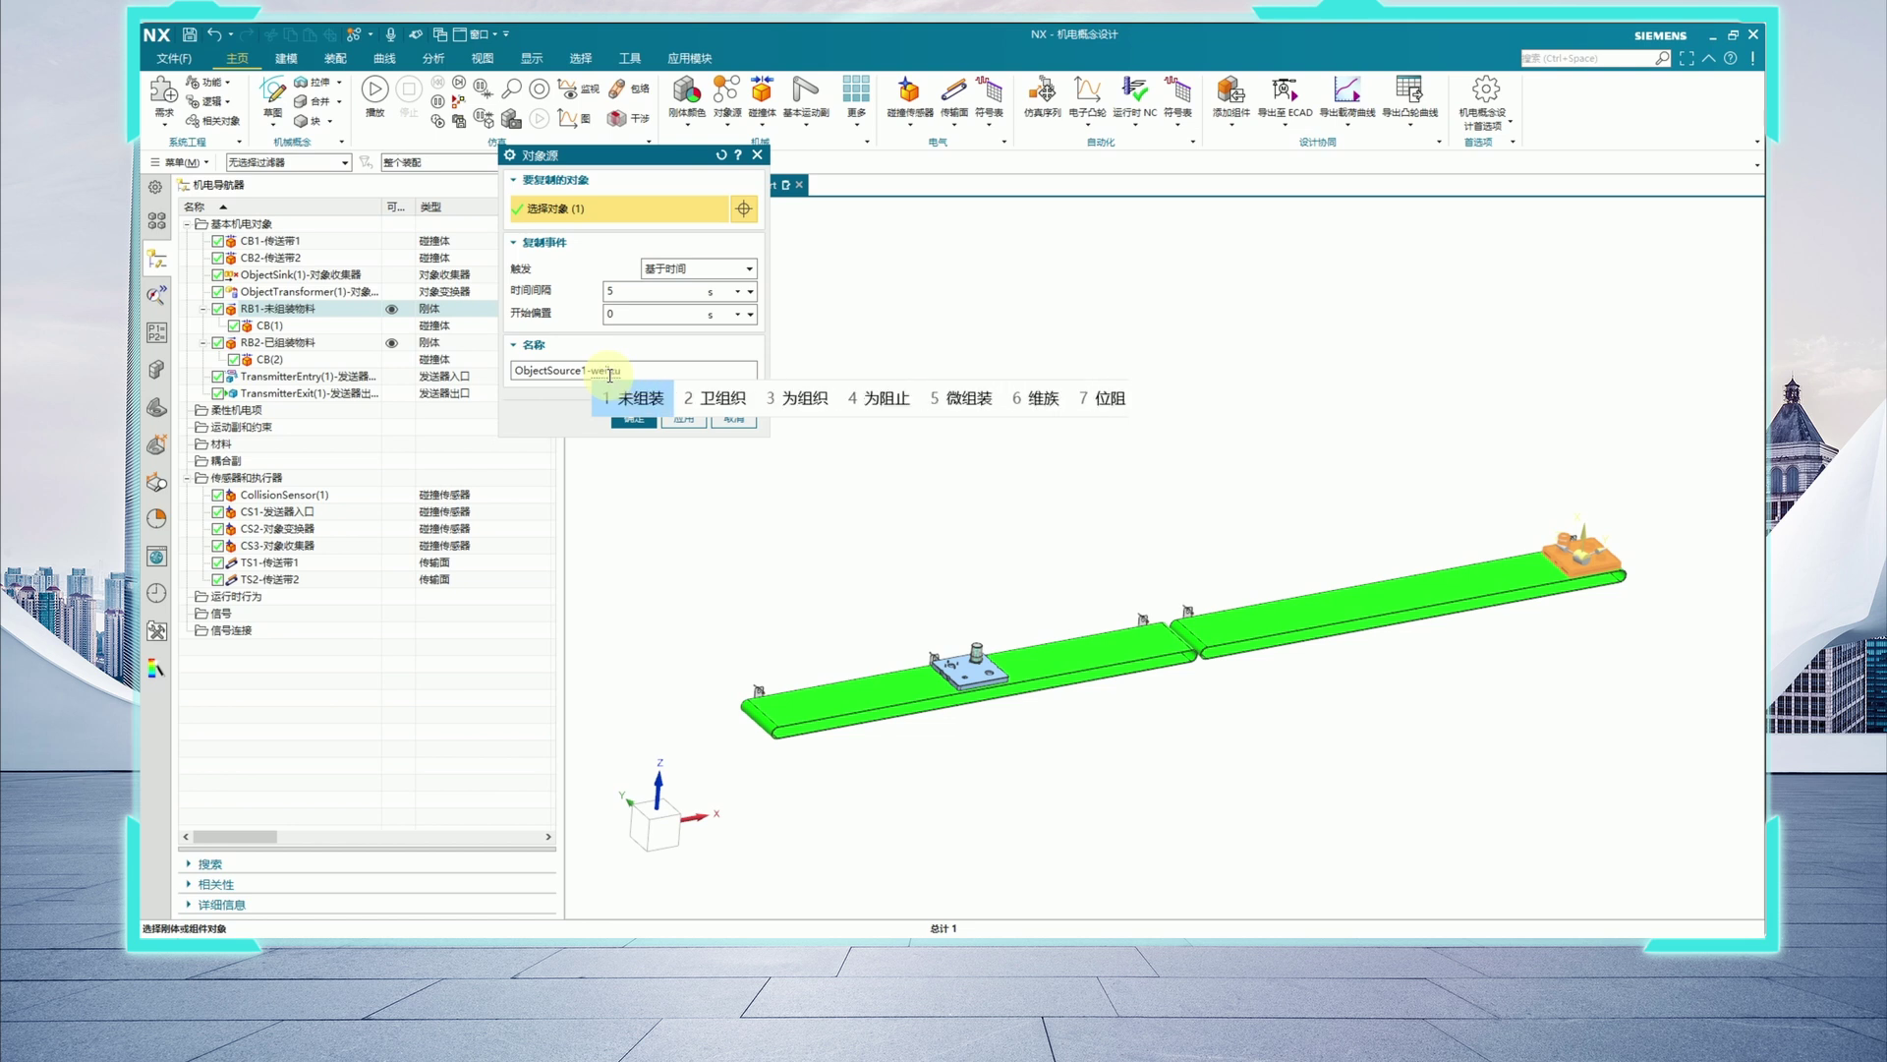
pyautogui.press('space')
pyautogui.press('space')
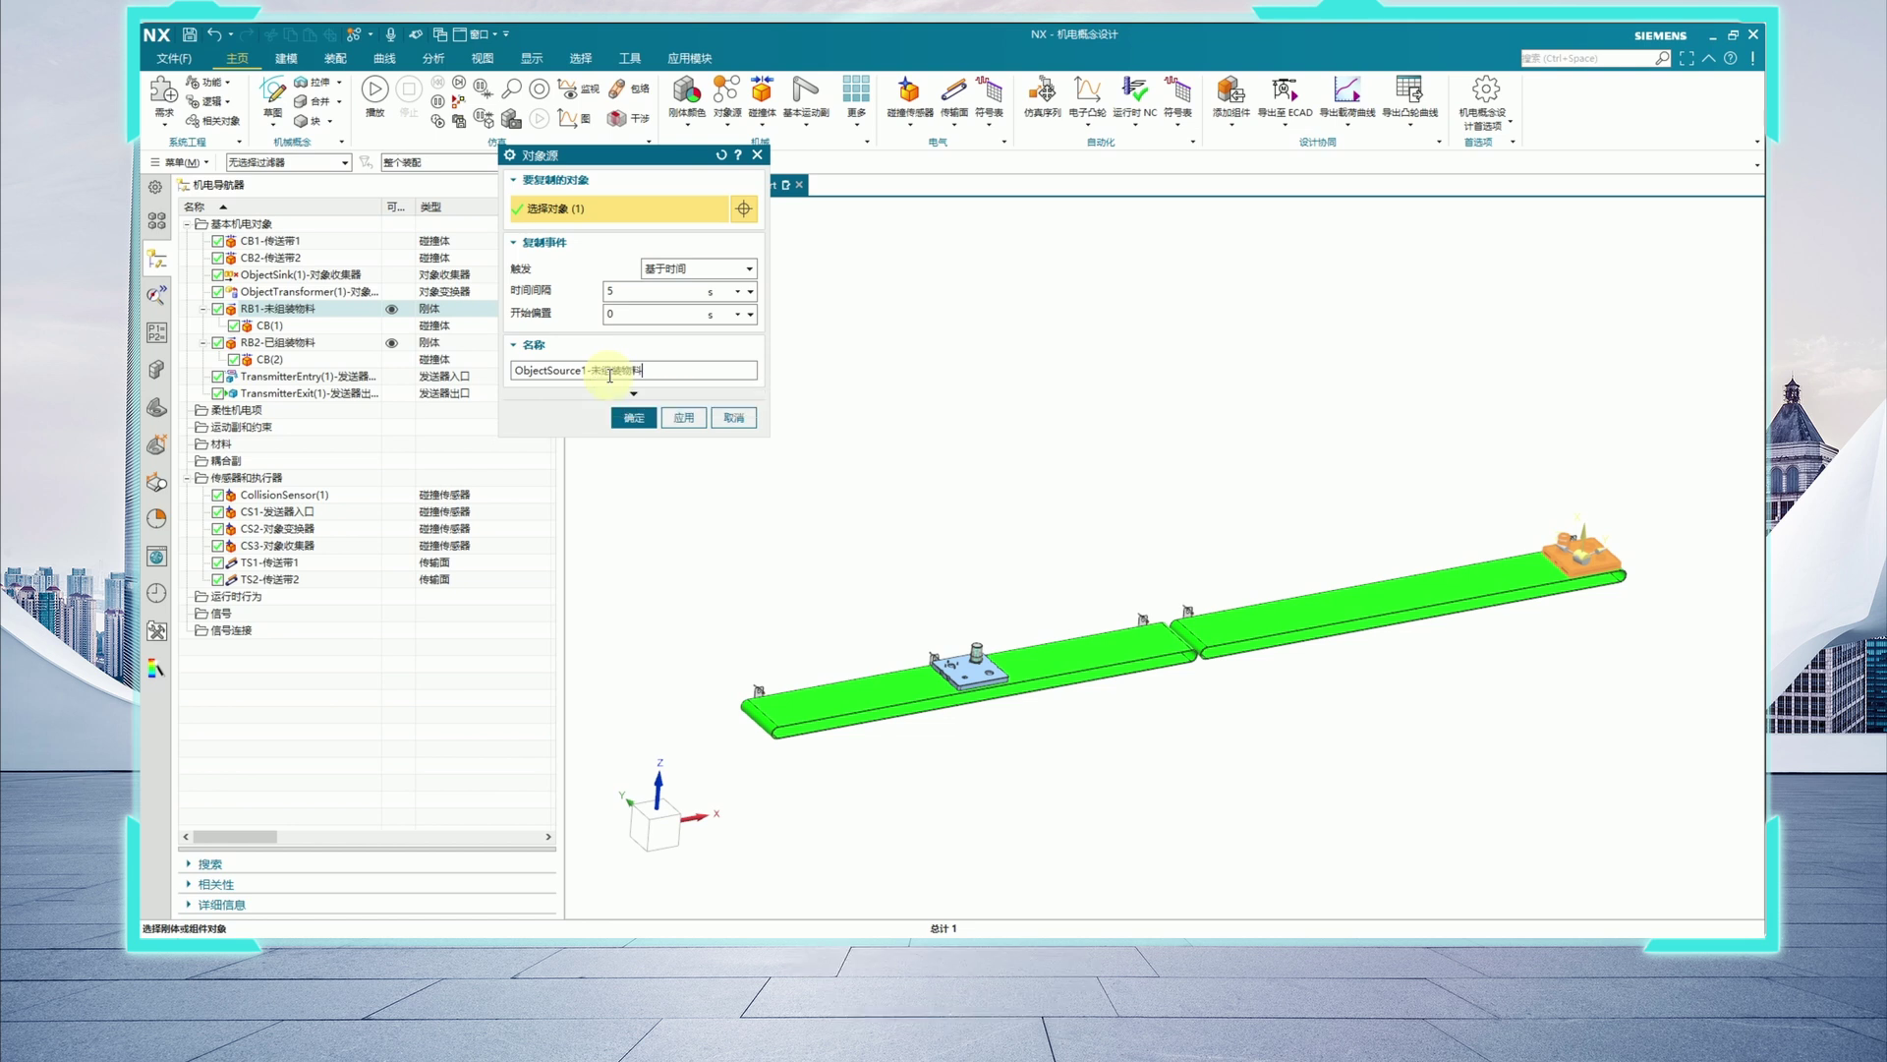
pyautogui.click(622, 413)
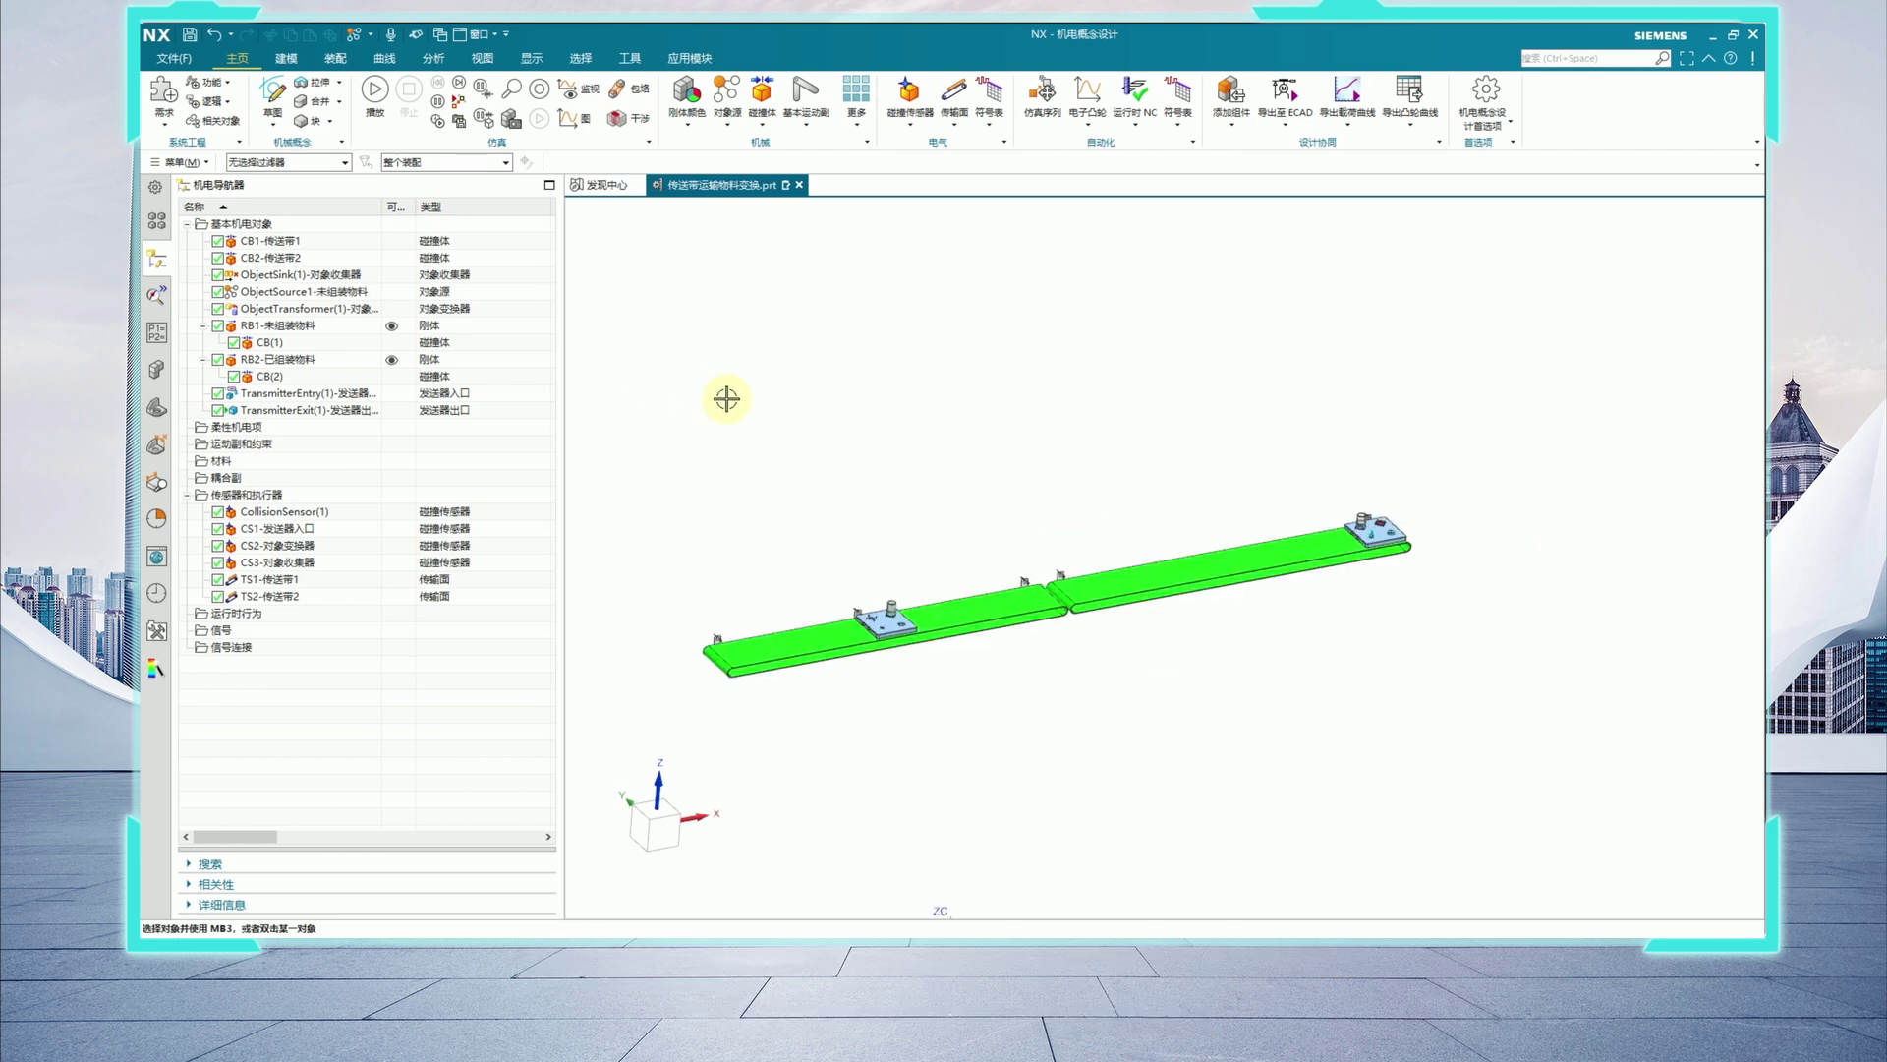
# Run the simulation and examine how the materials are generated, transferred between the conveyors, transformed and collected.
pyautogui.click(375, 90)
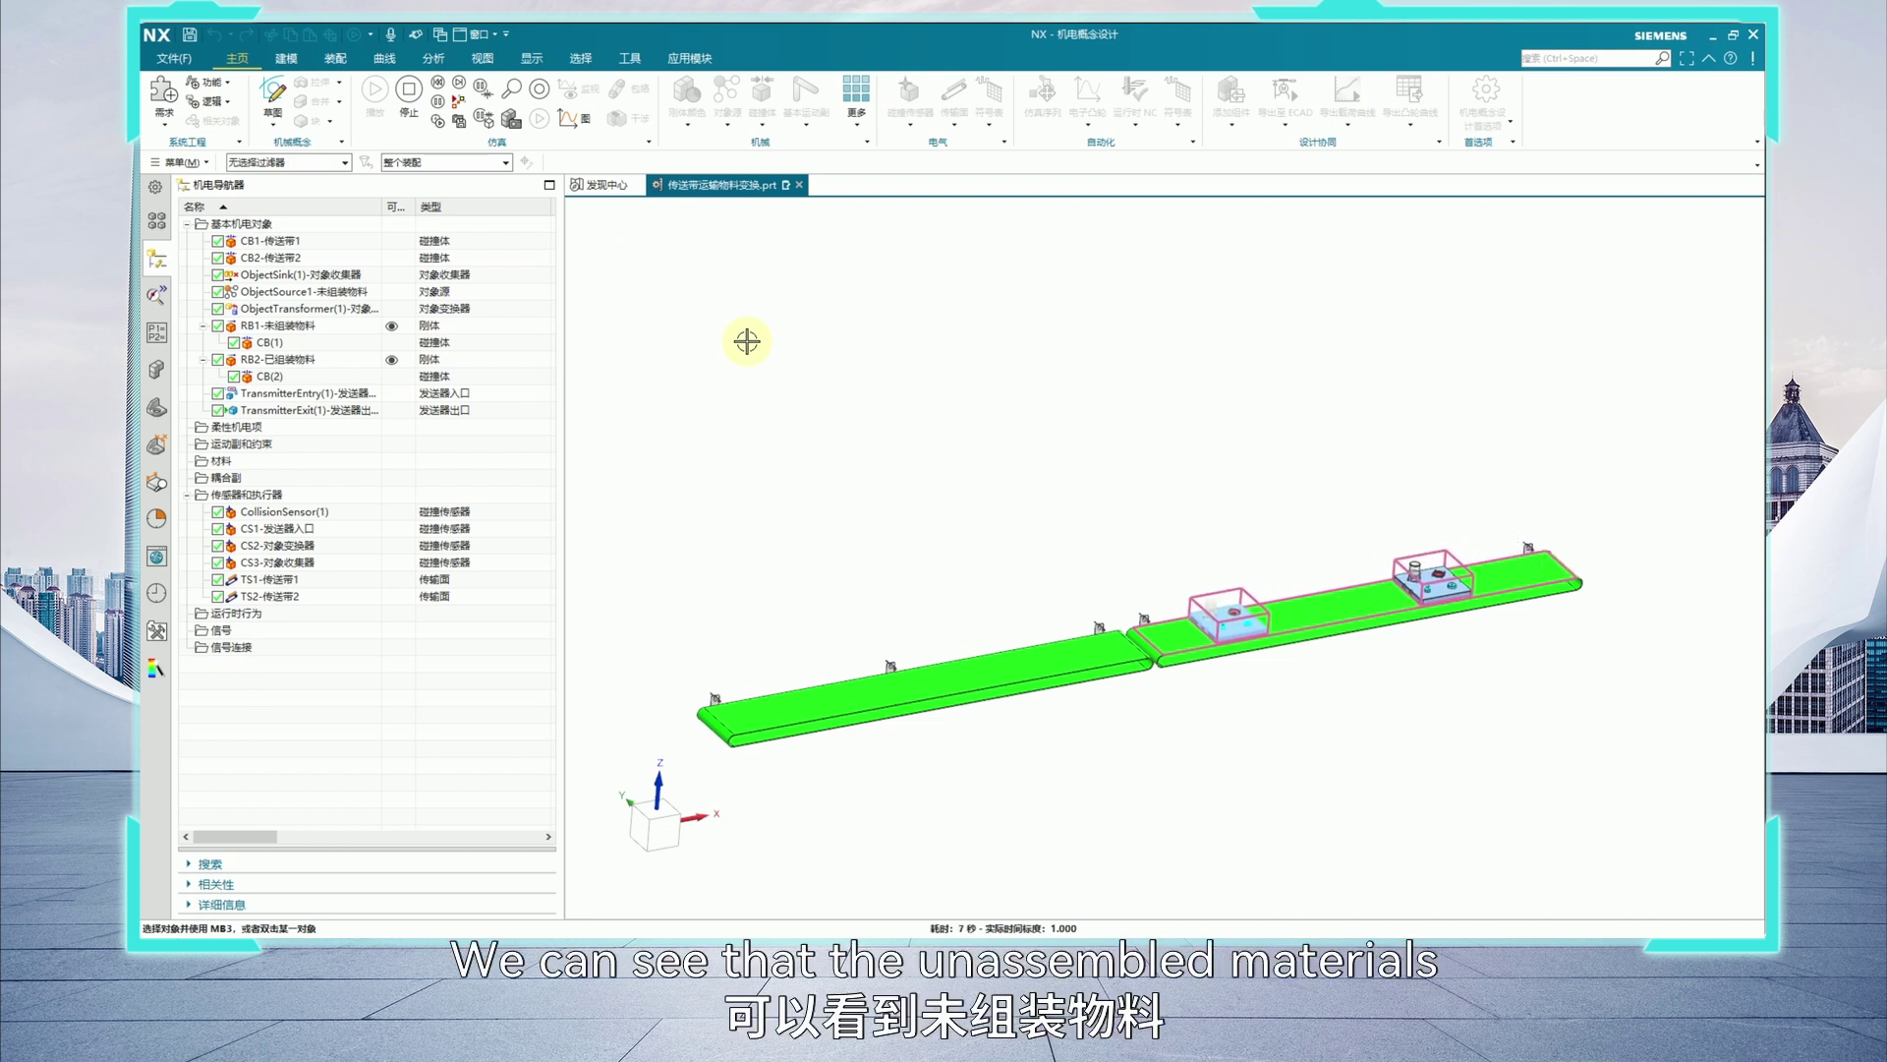
pyautogui.keyDown('shift'); pyautogui.moveTo(1053, 308); pyautogui.dragTo(914, 492, button='middle'); pyautogui.keyUp('shift')
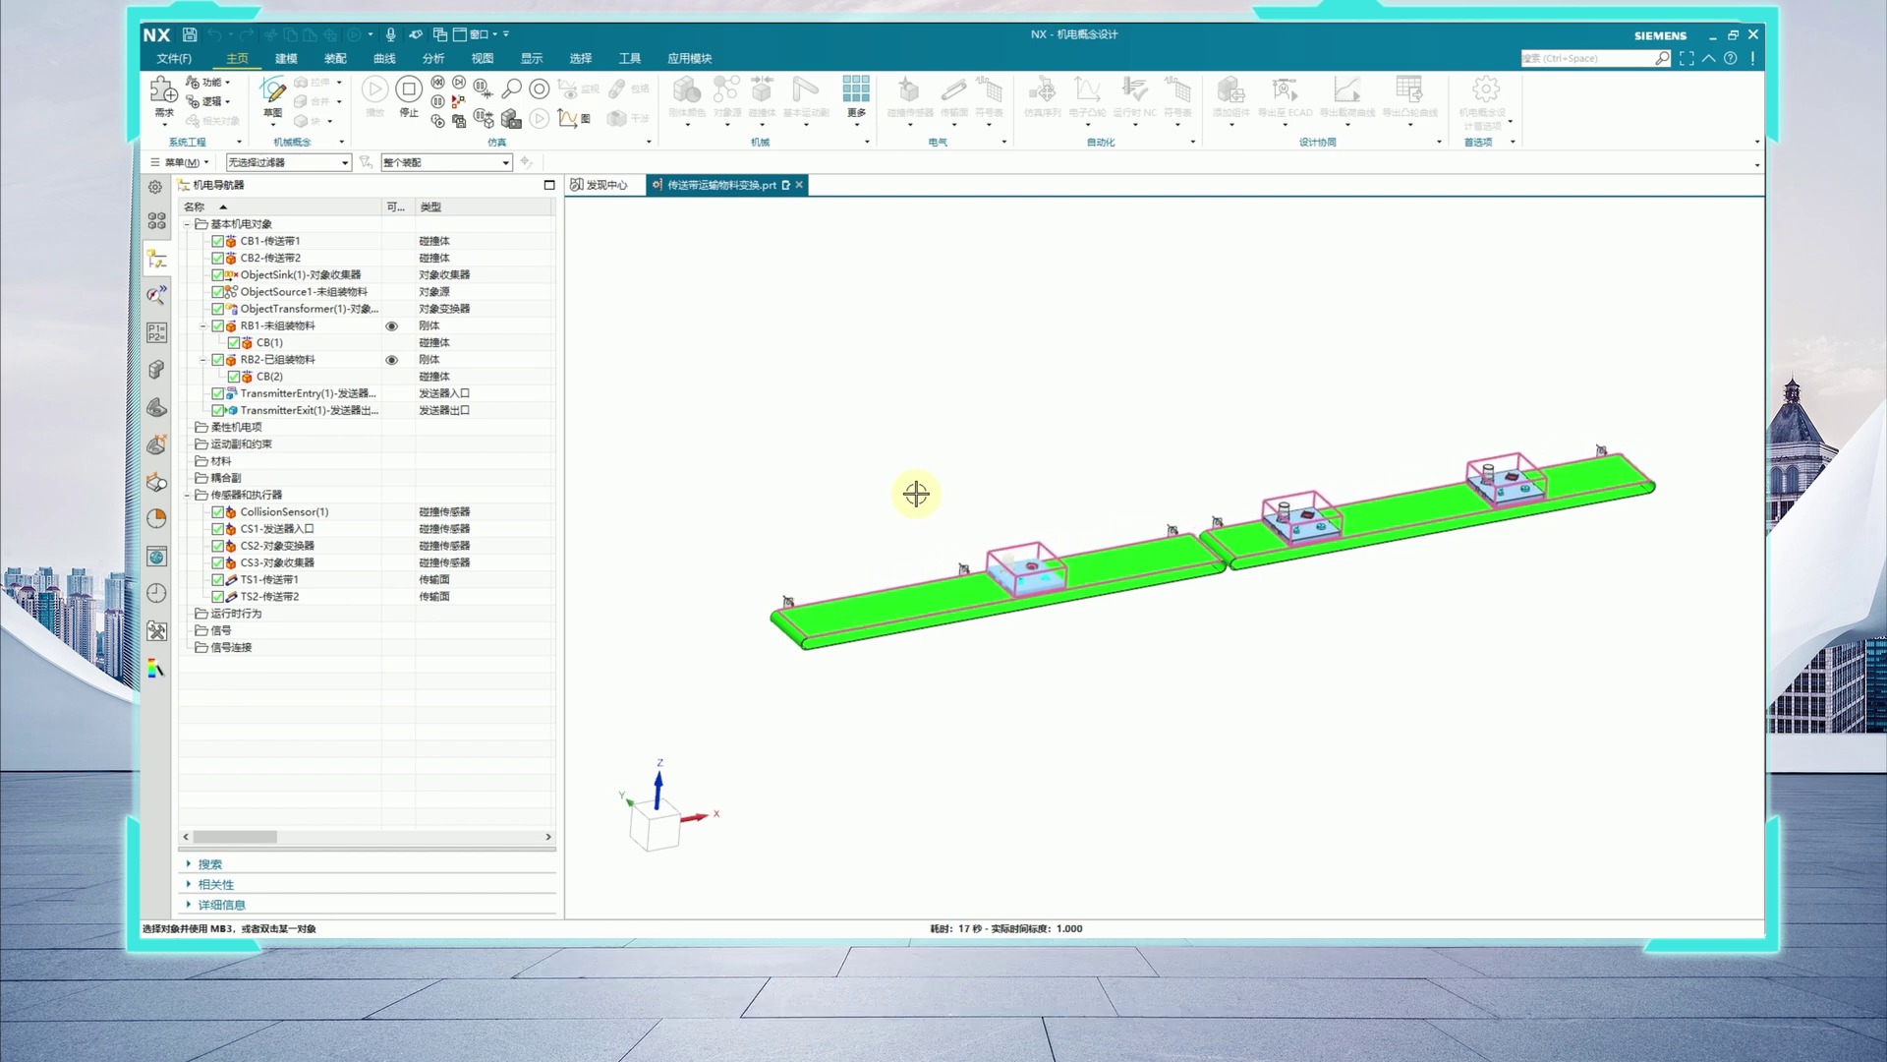
pyautogui.scroll(3, 980, 583)
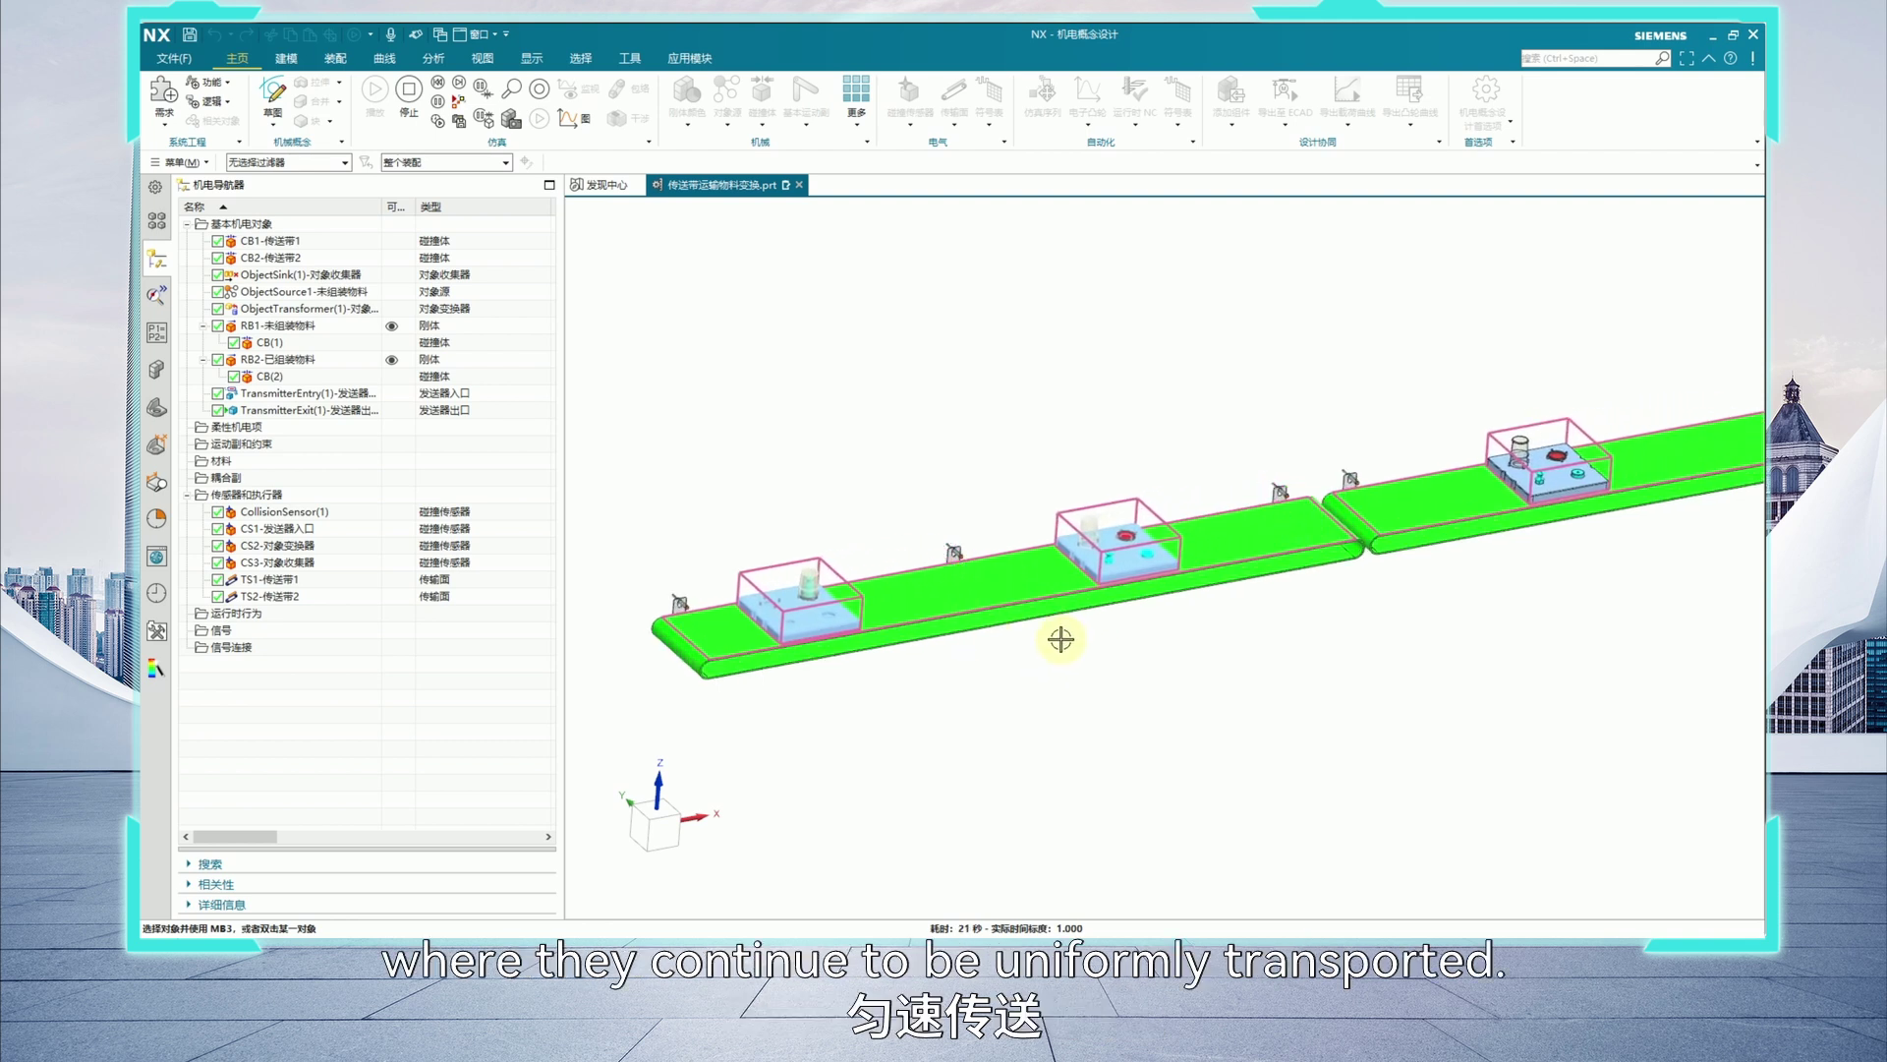
pyautogui.scroll(-4, 1065, 640)
pyautogui.scroll(1, 1061, 639)
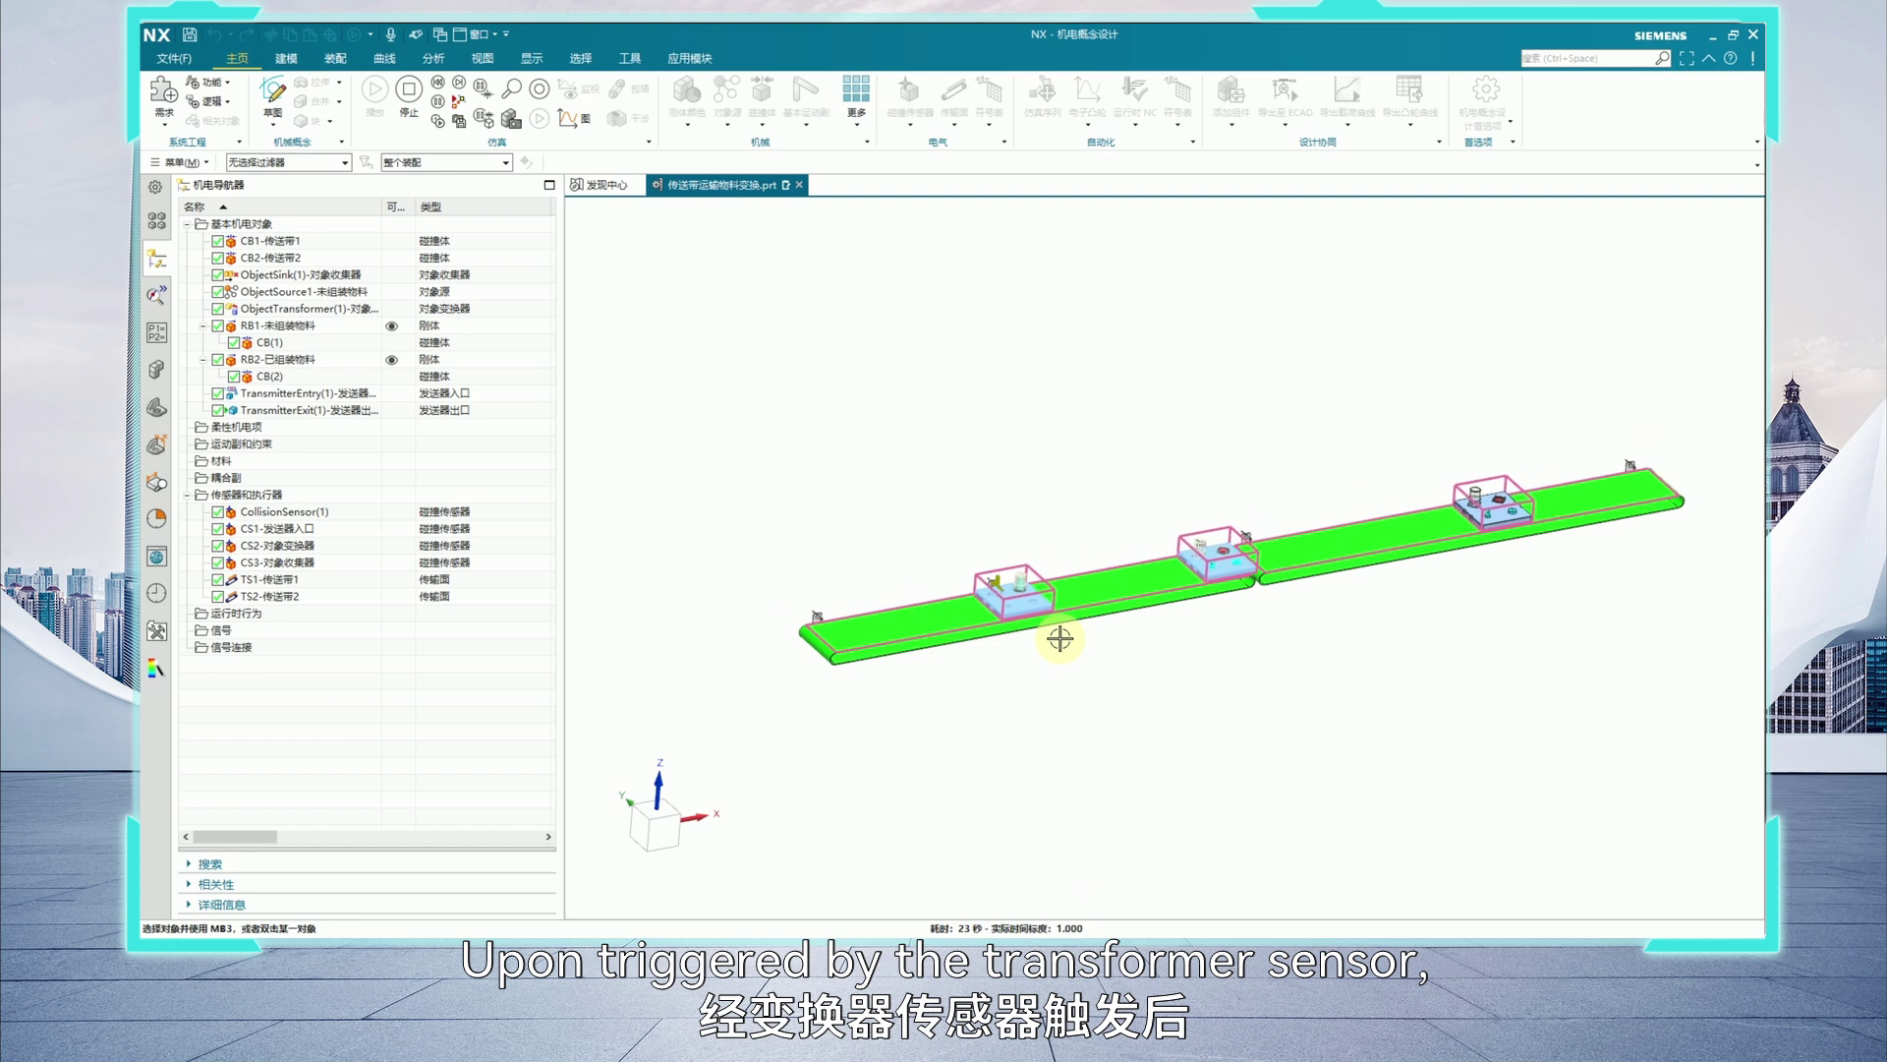